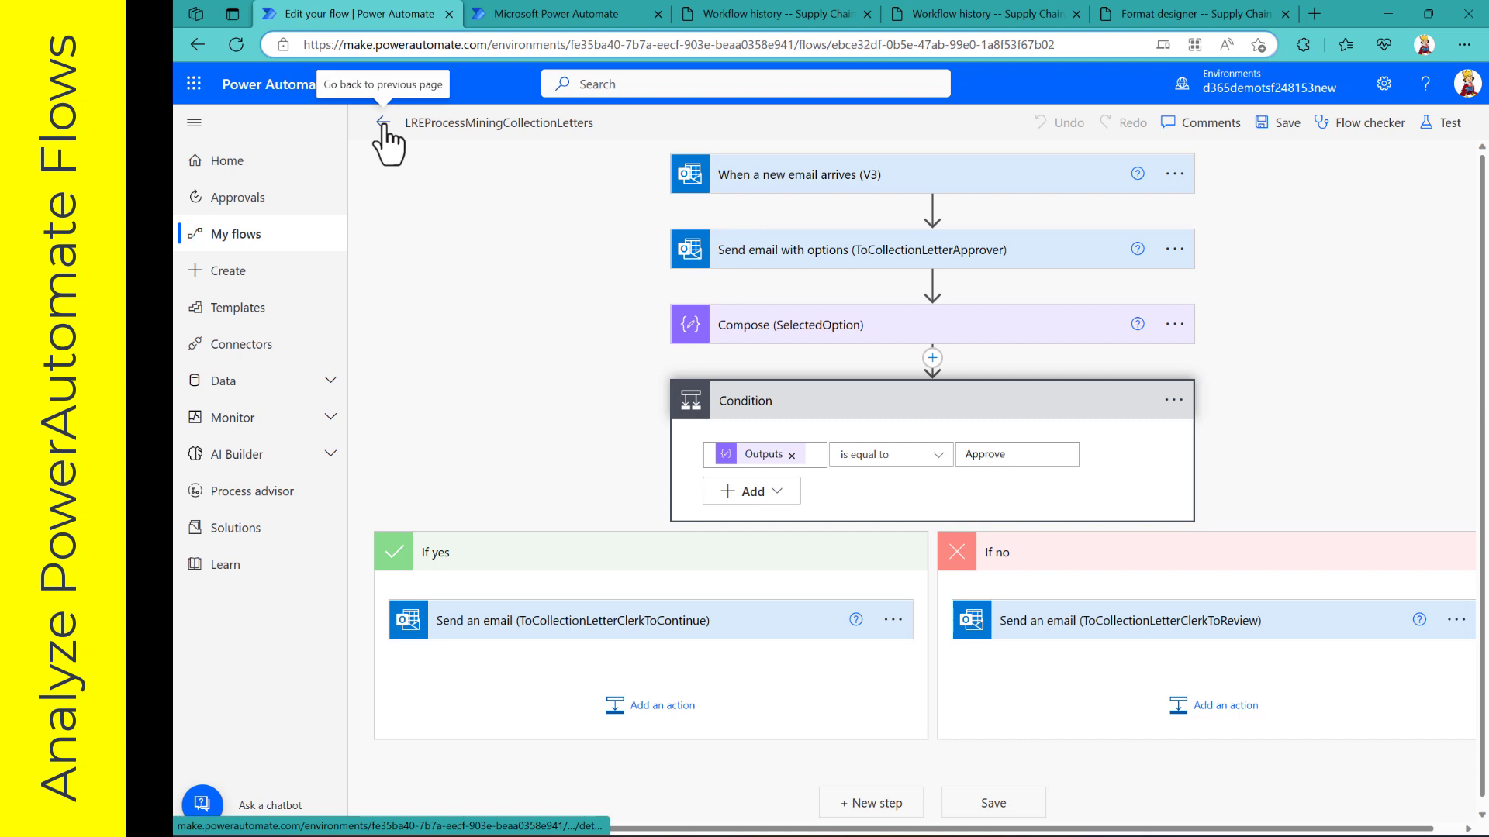
# Step: Leave the flow editor, get Process advisor suggestions for LREProcessMiningCollectionLetters, and review its Time Analysis and Process map
pyautogui.click(382, 124)
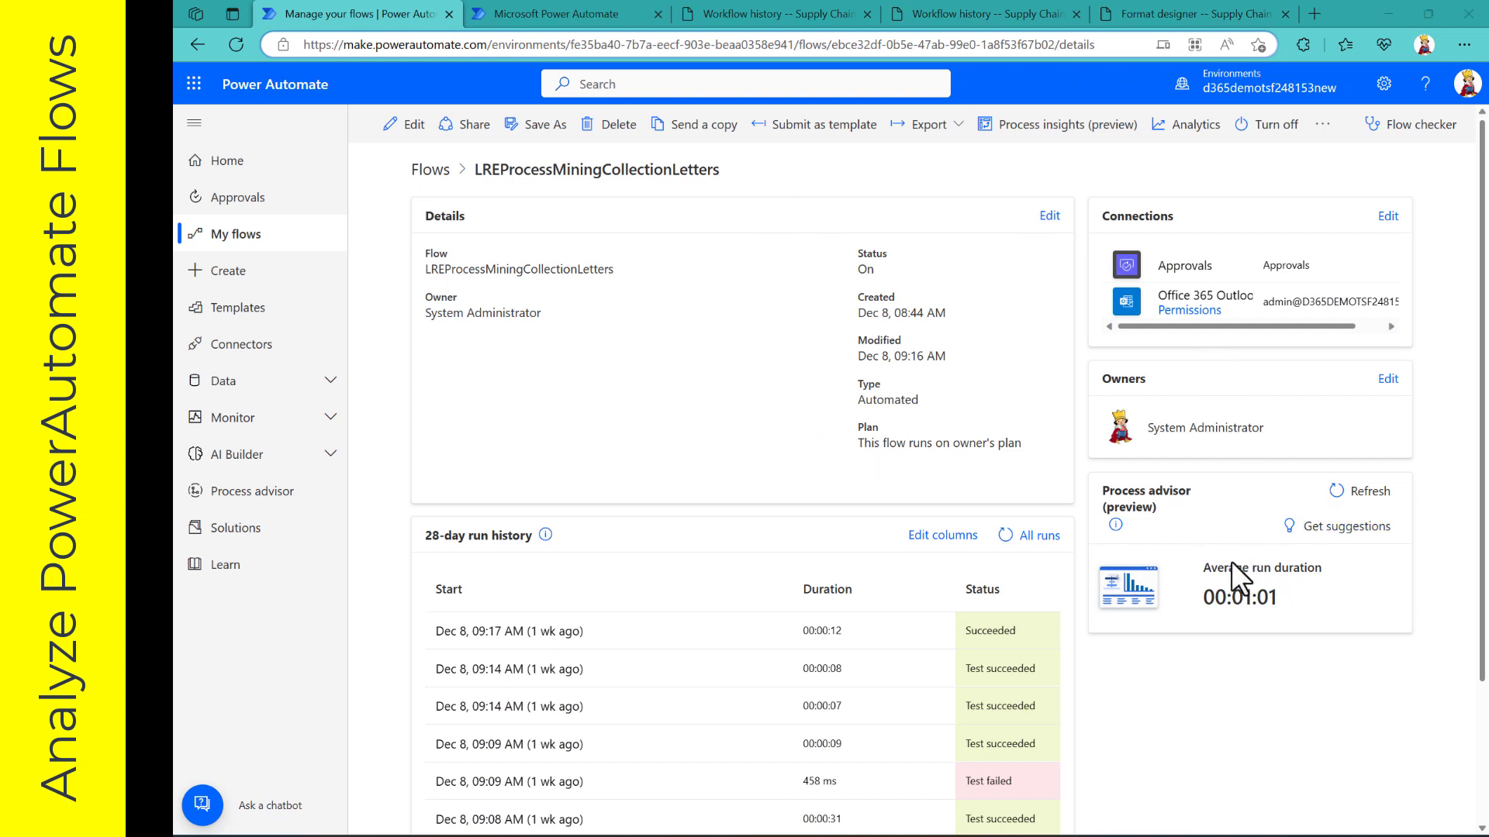
pyautogui.click(1331, 527)
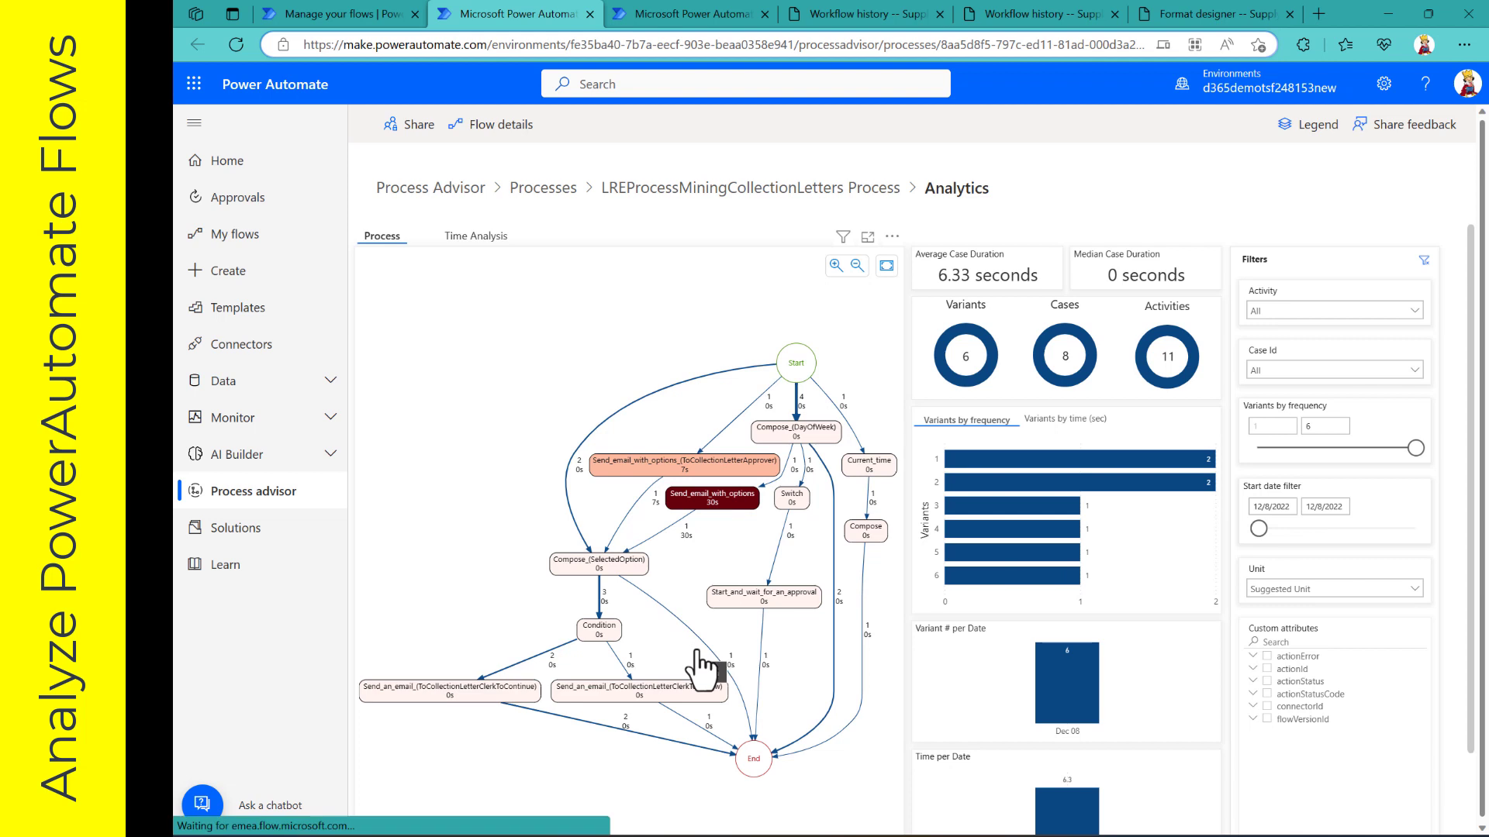
pyautogui.click(474, 237)
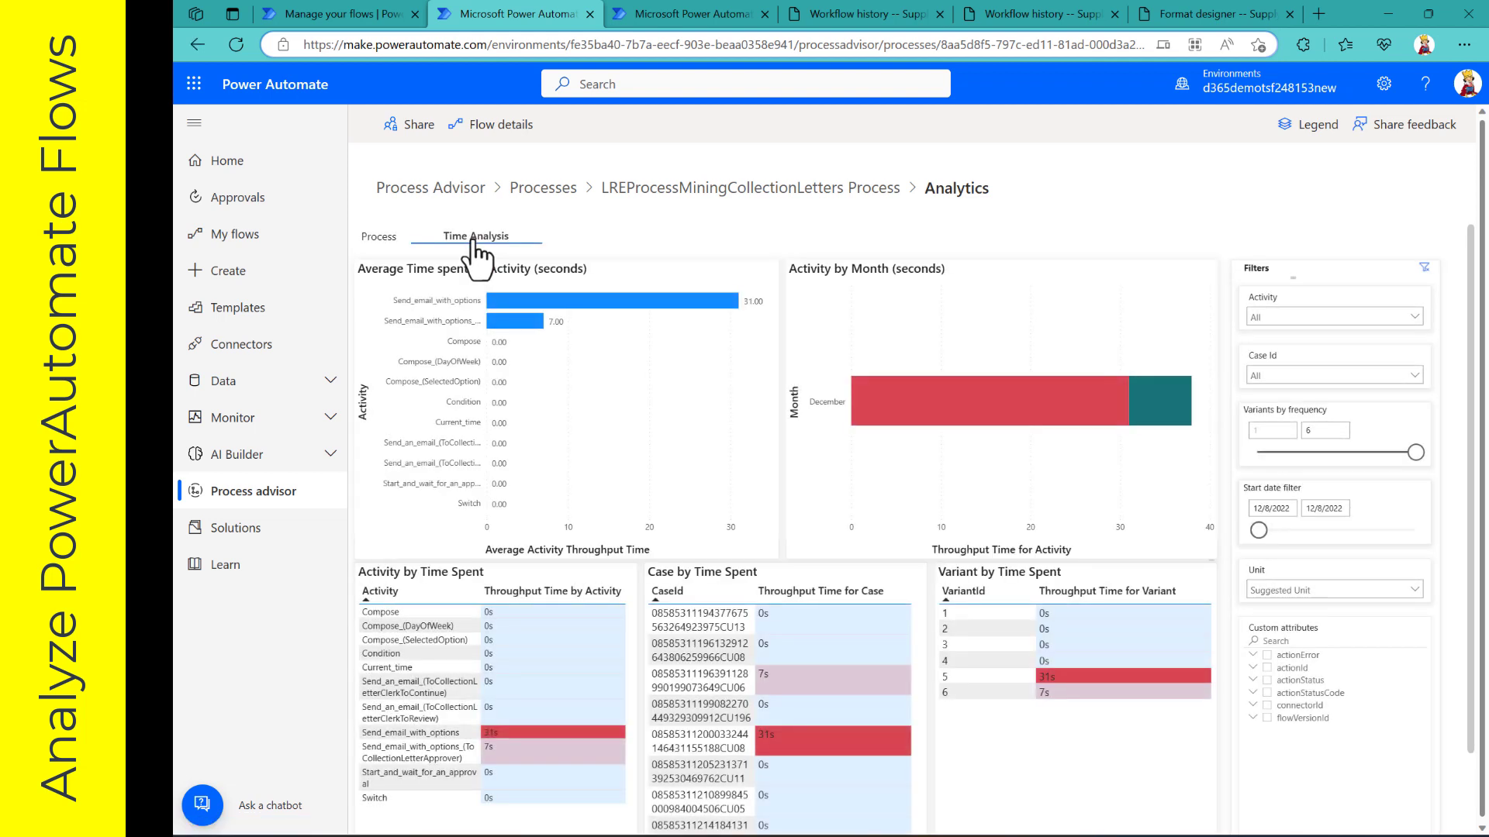
pyautogui.click(391, 245)
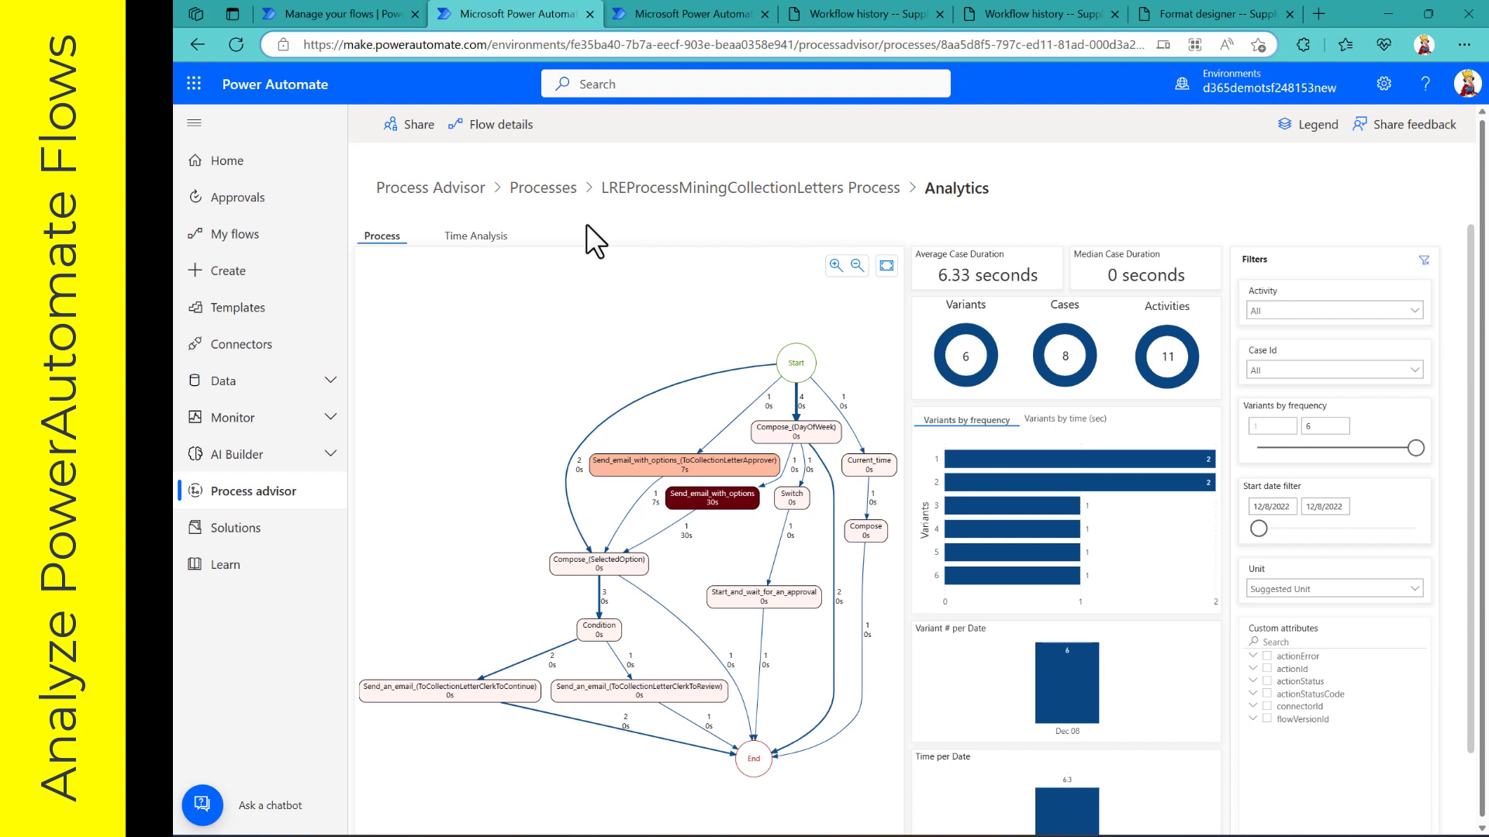
# Step: Start a new data-based process in Process advisor and name it DemoBlogPostENDemo1
pyautogui.click(683, 16)
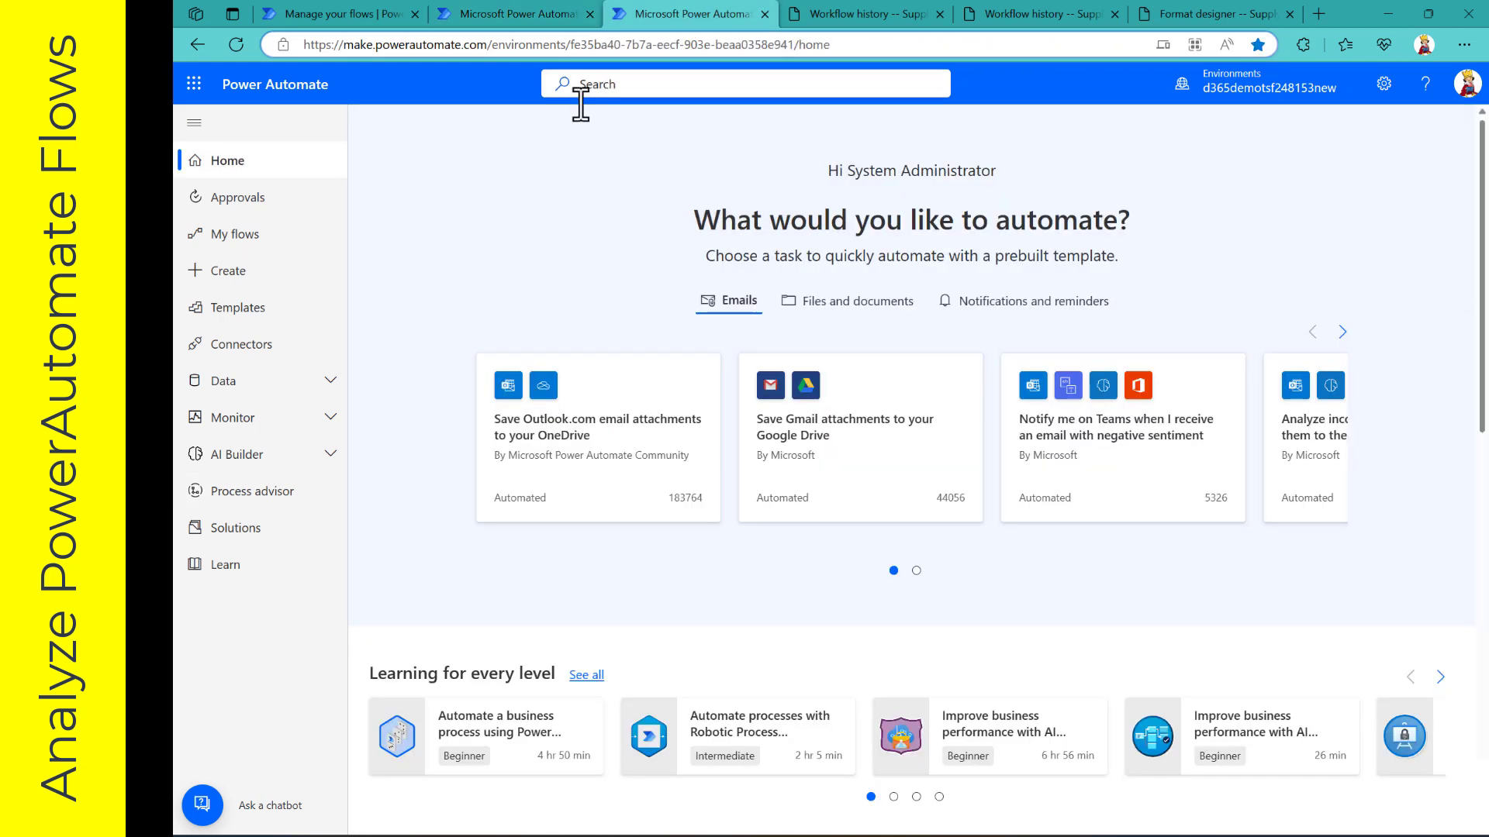
pyautogui.click(260, 504)
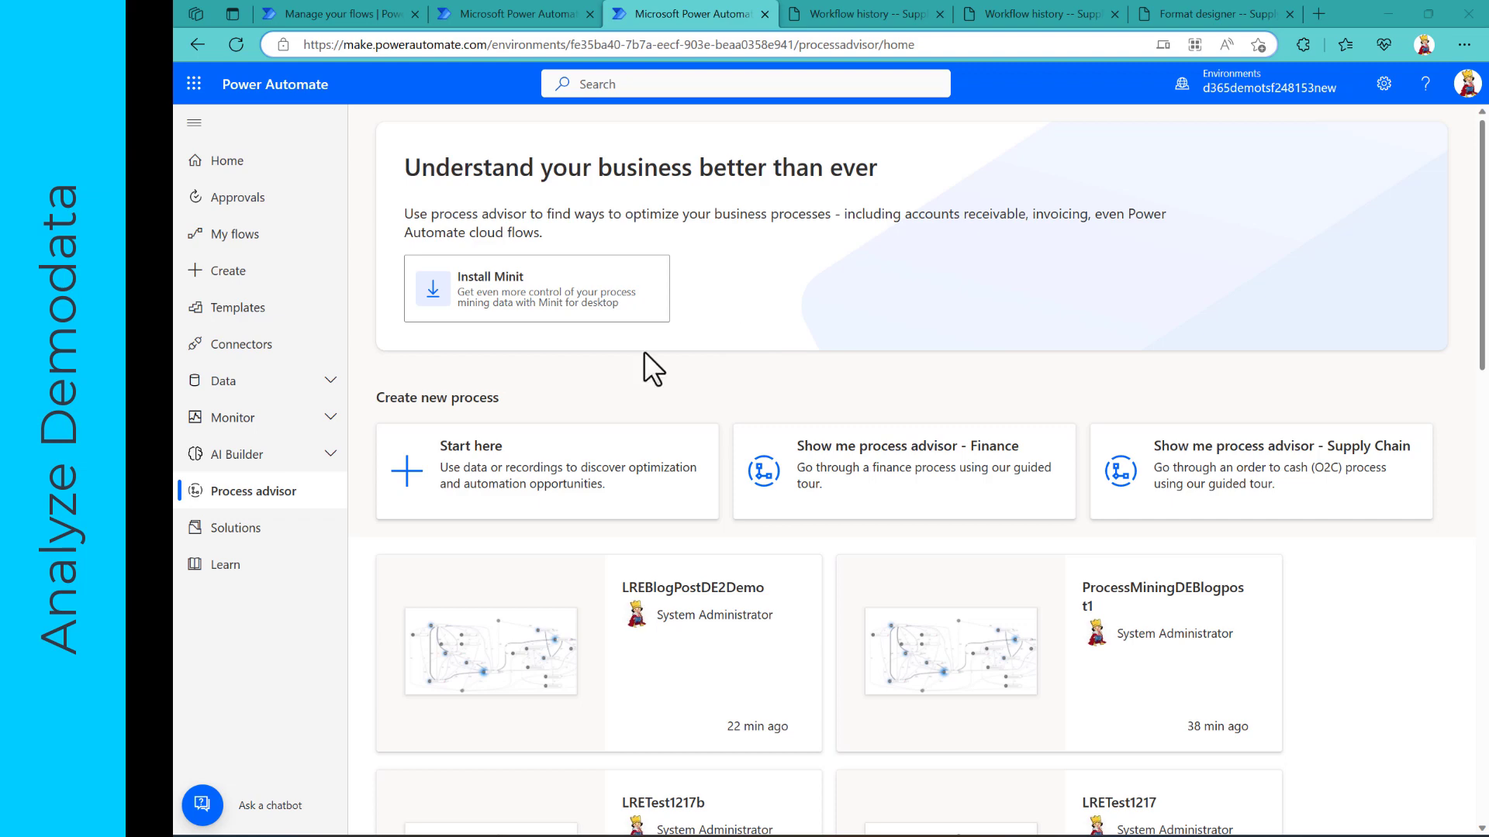
pyautogui.click(470, 486)
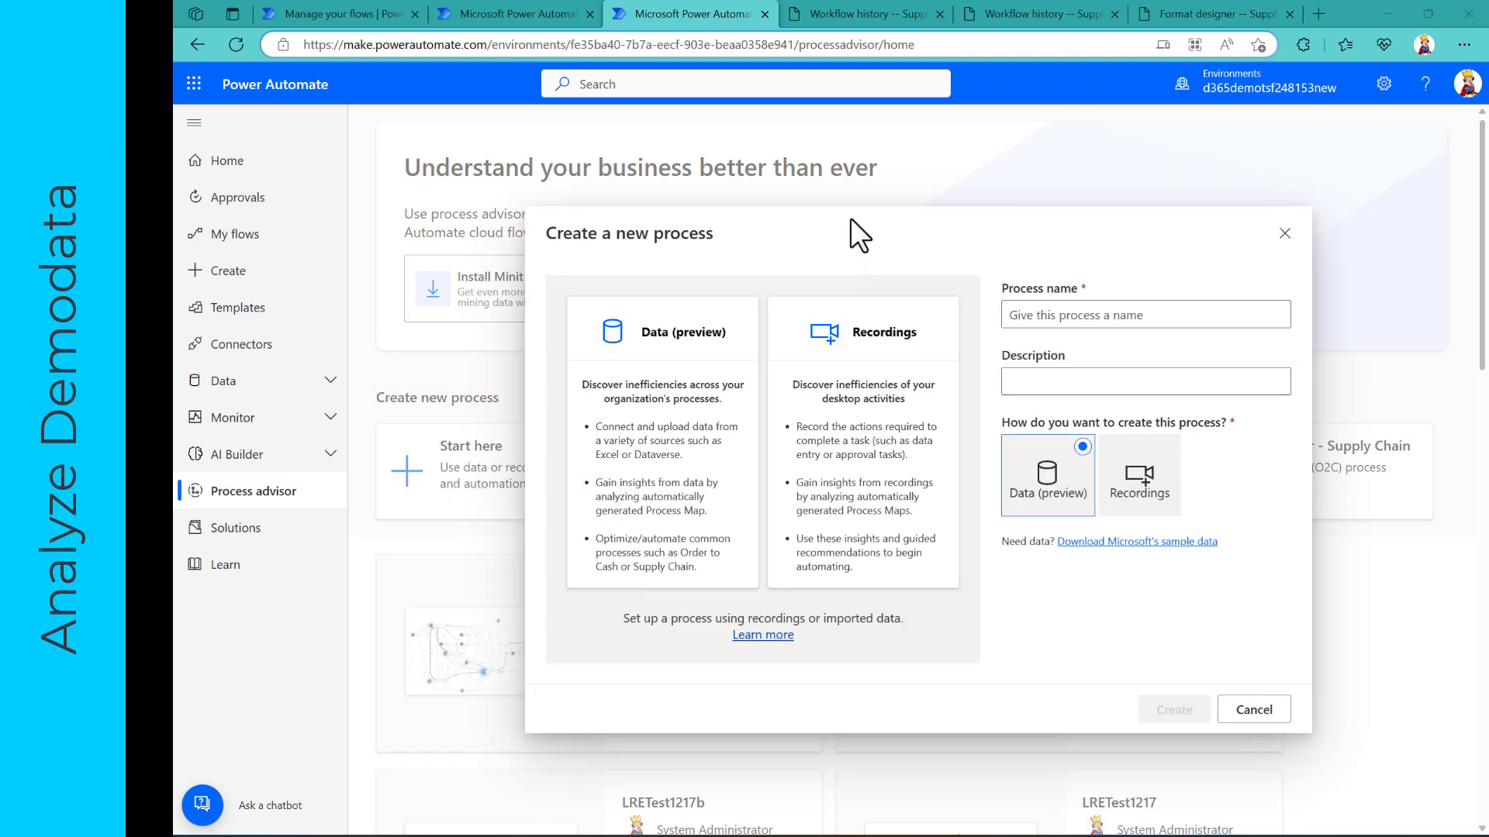
pyautogui.click(1042, 324)
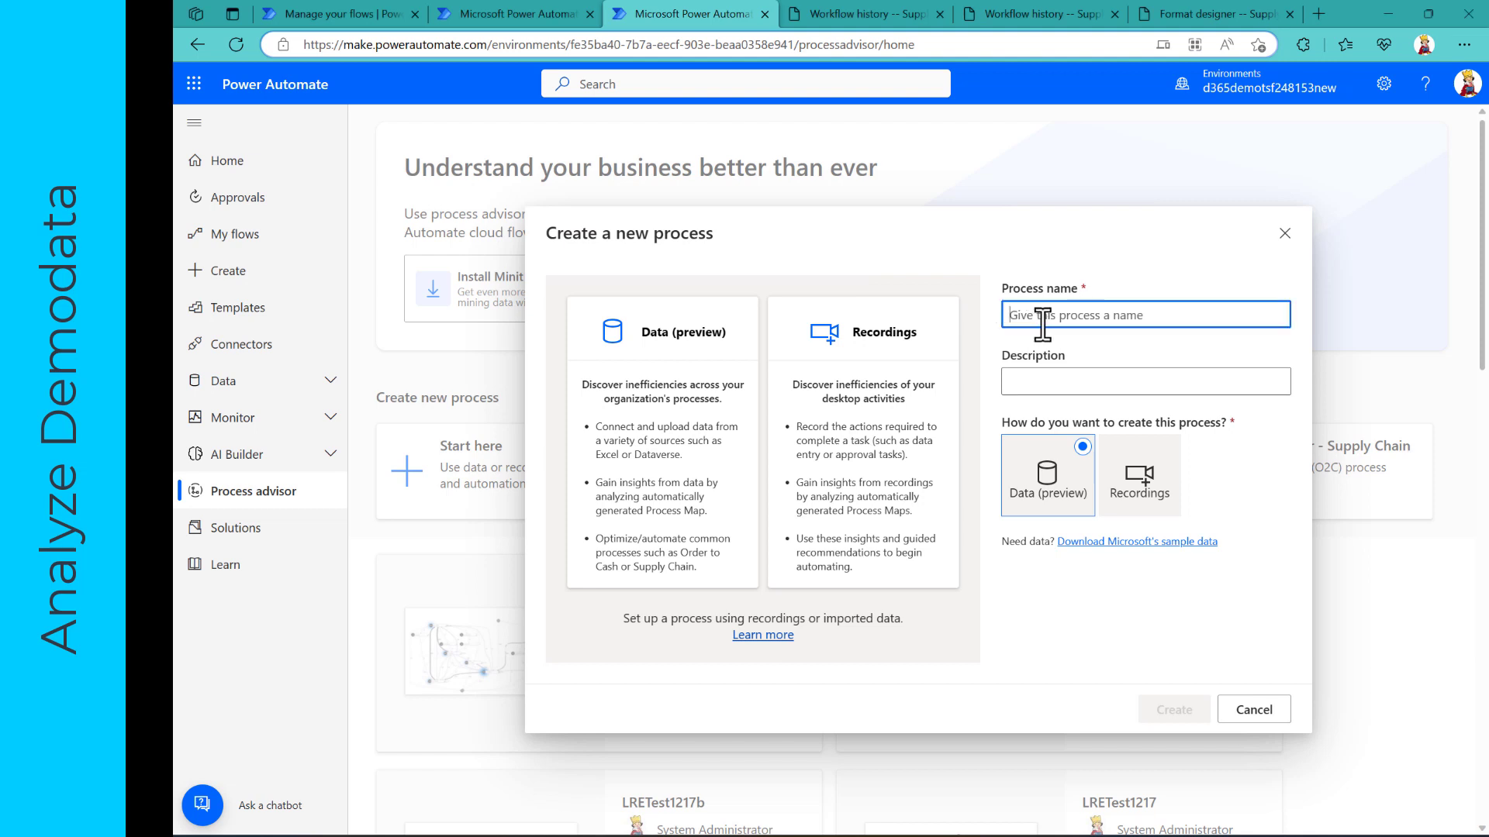
pyautogui.write('DemoBlogPo')
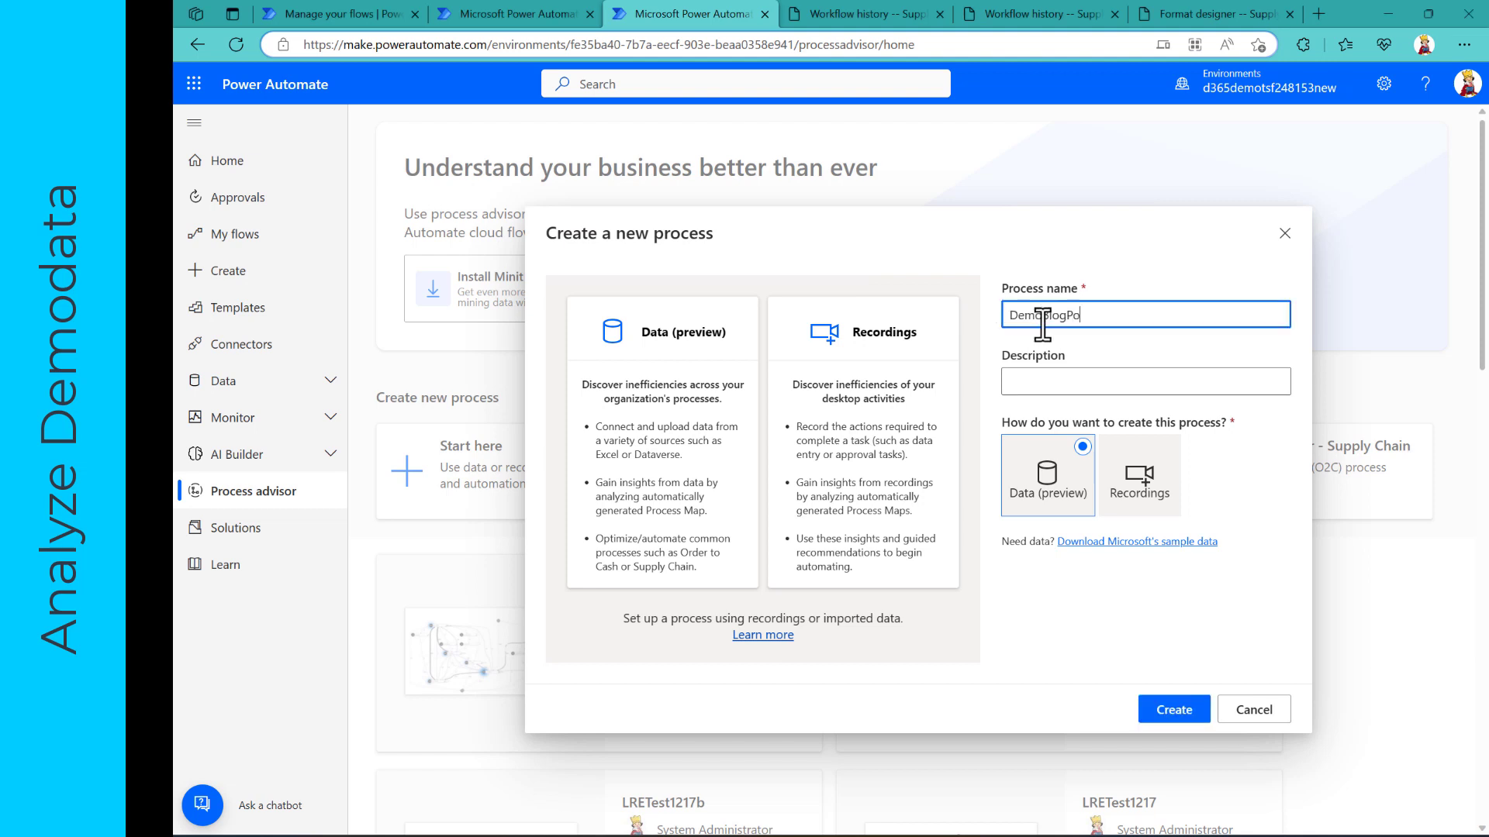
pyautogui.write('stENDemo1')
# Step: Download Microsoft's sample data and create the new process
pyautogui.click(1090, 544)
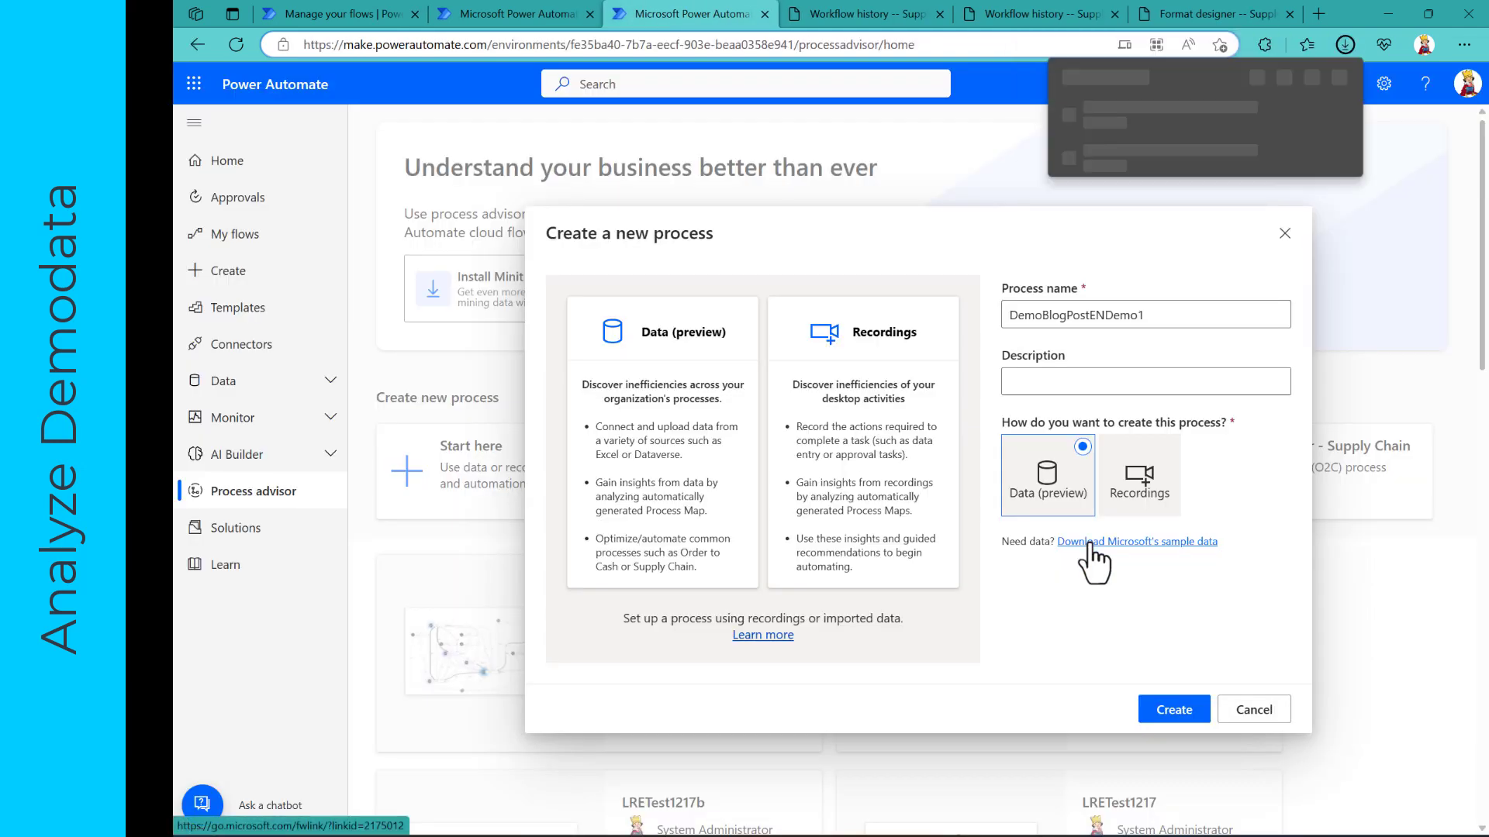
pyautogui.click(1020, 653)
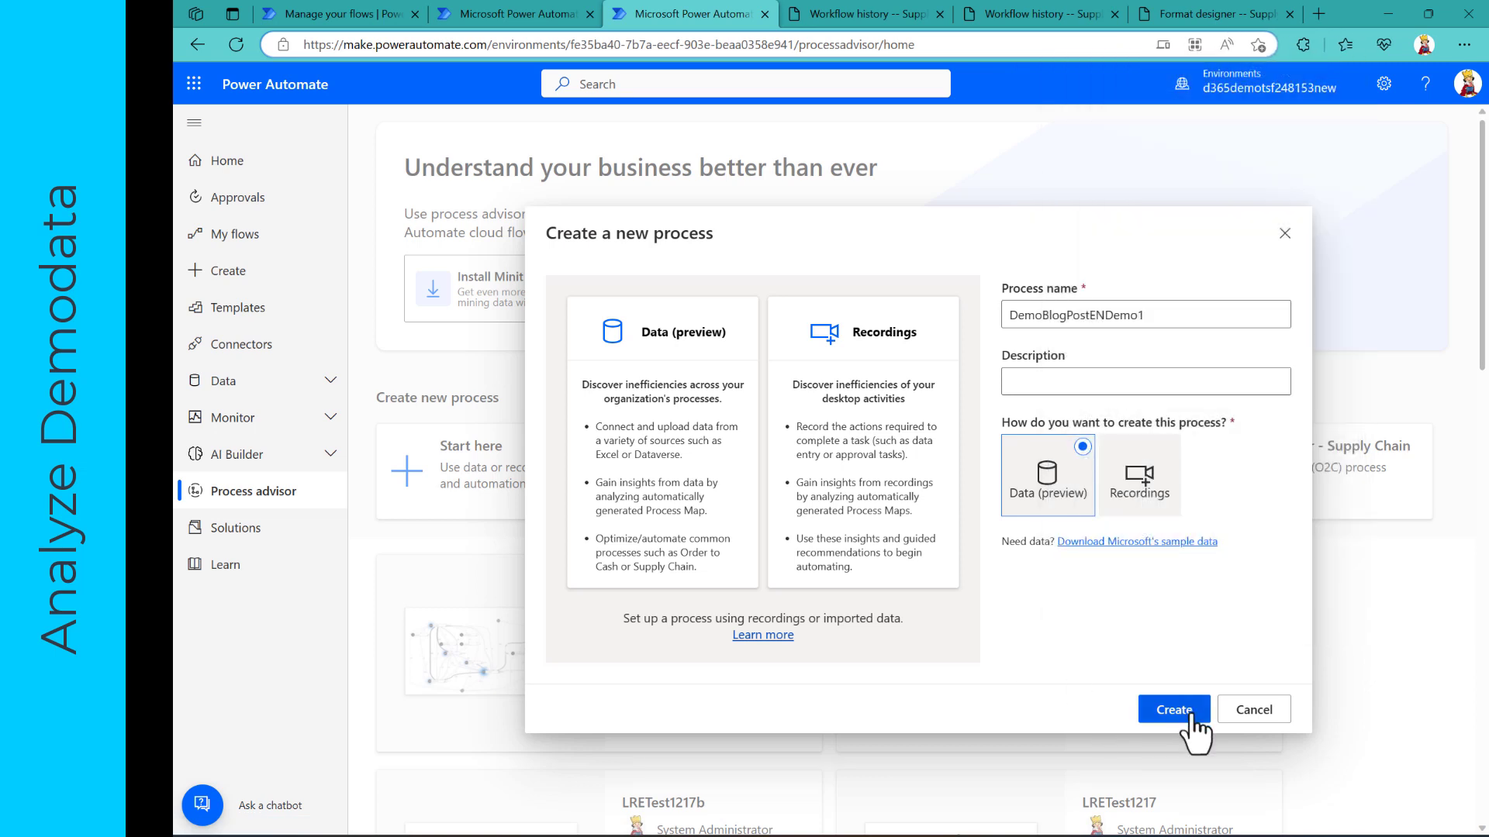
pyautogui.click(1194, 721)
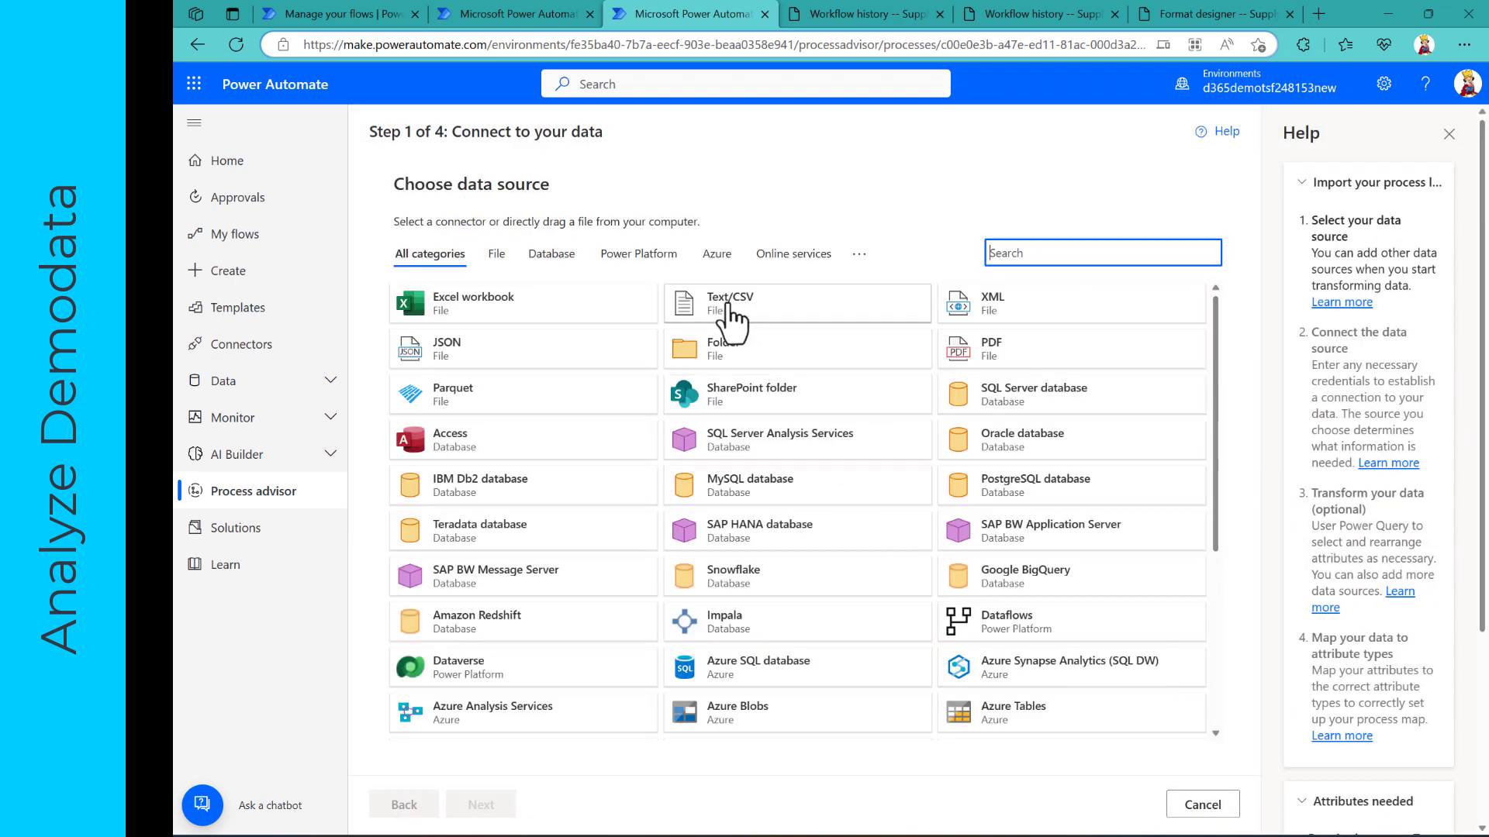
# Step: Choose Text/CSV as the data source and upload the SampleData_AP_Refunds_Financial_EventLog file from Downloads
pyautogui.click(729, 314)
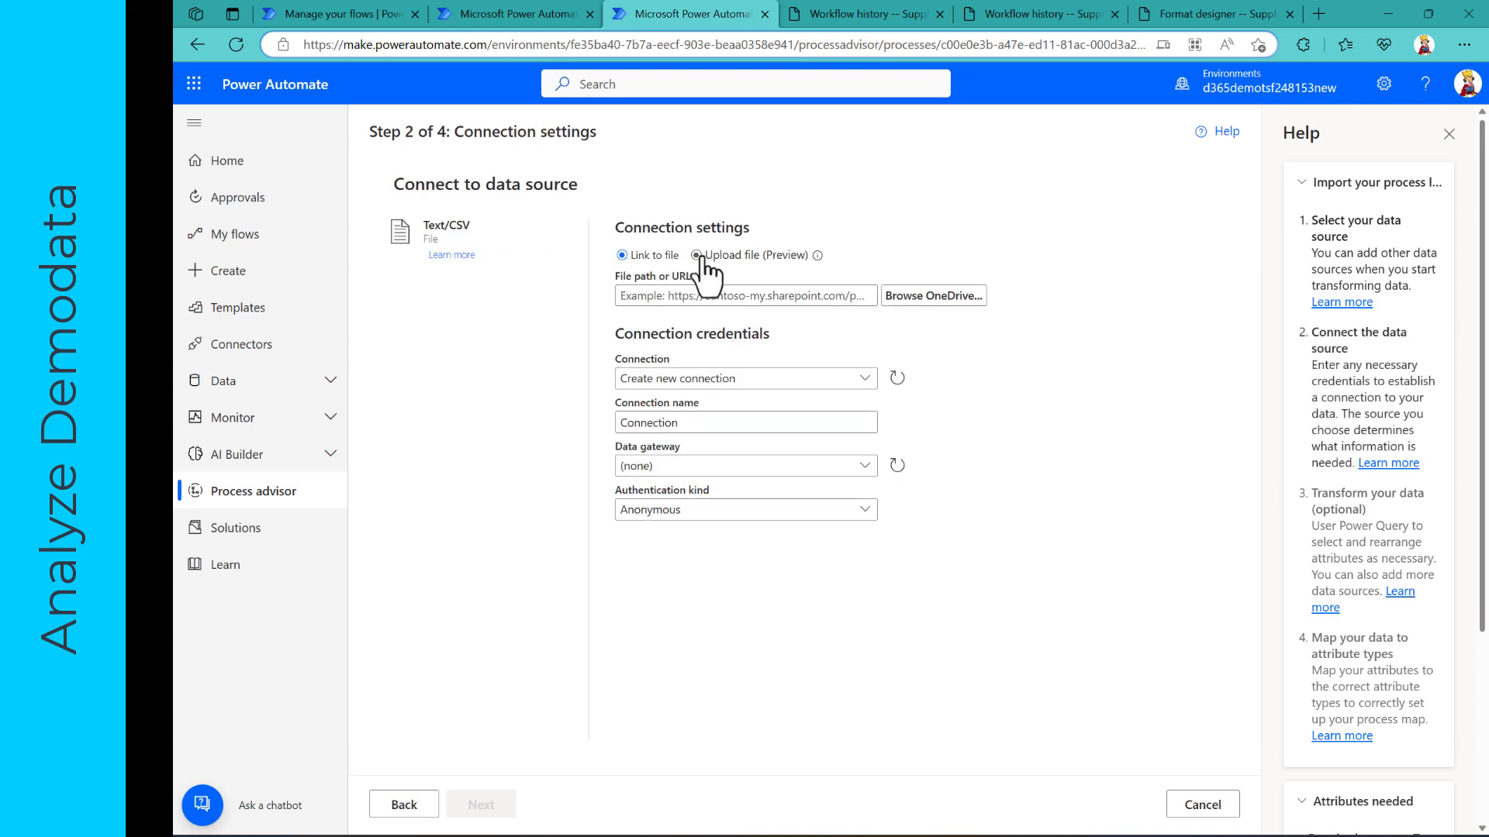
pyautogui.click(697, 256)
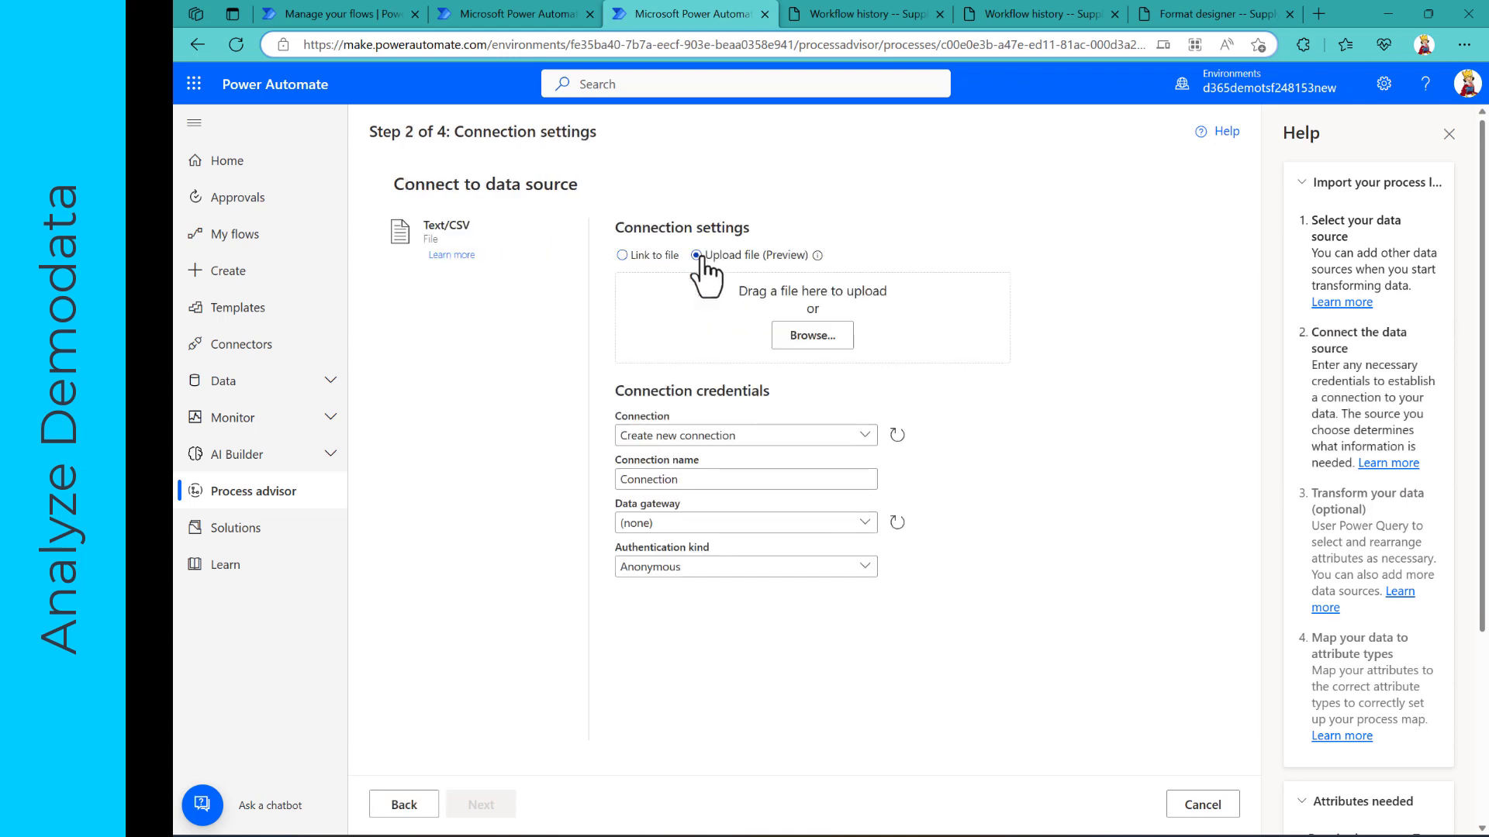
pyautogui.click(810, 338)
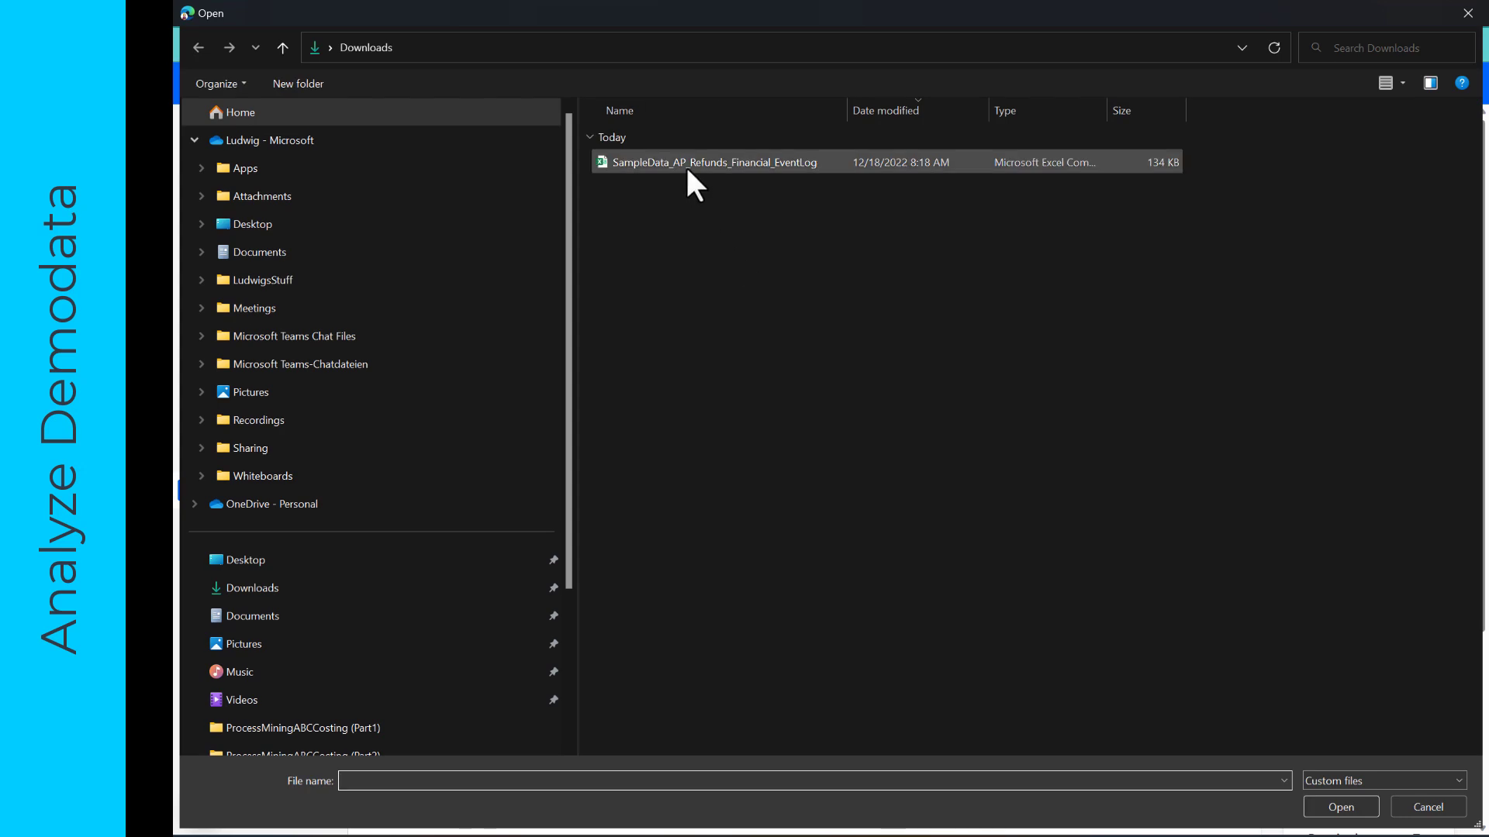
pyautogui.click(685, 164)
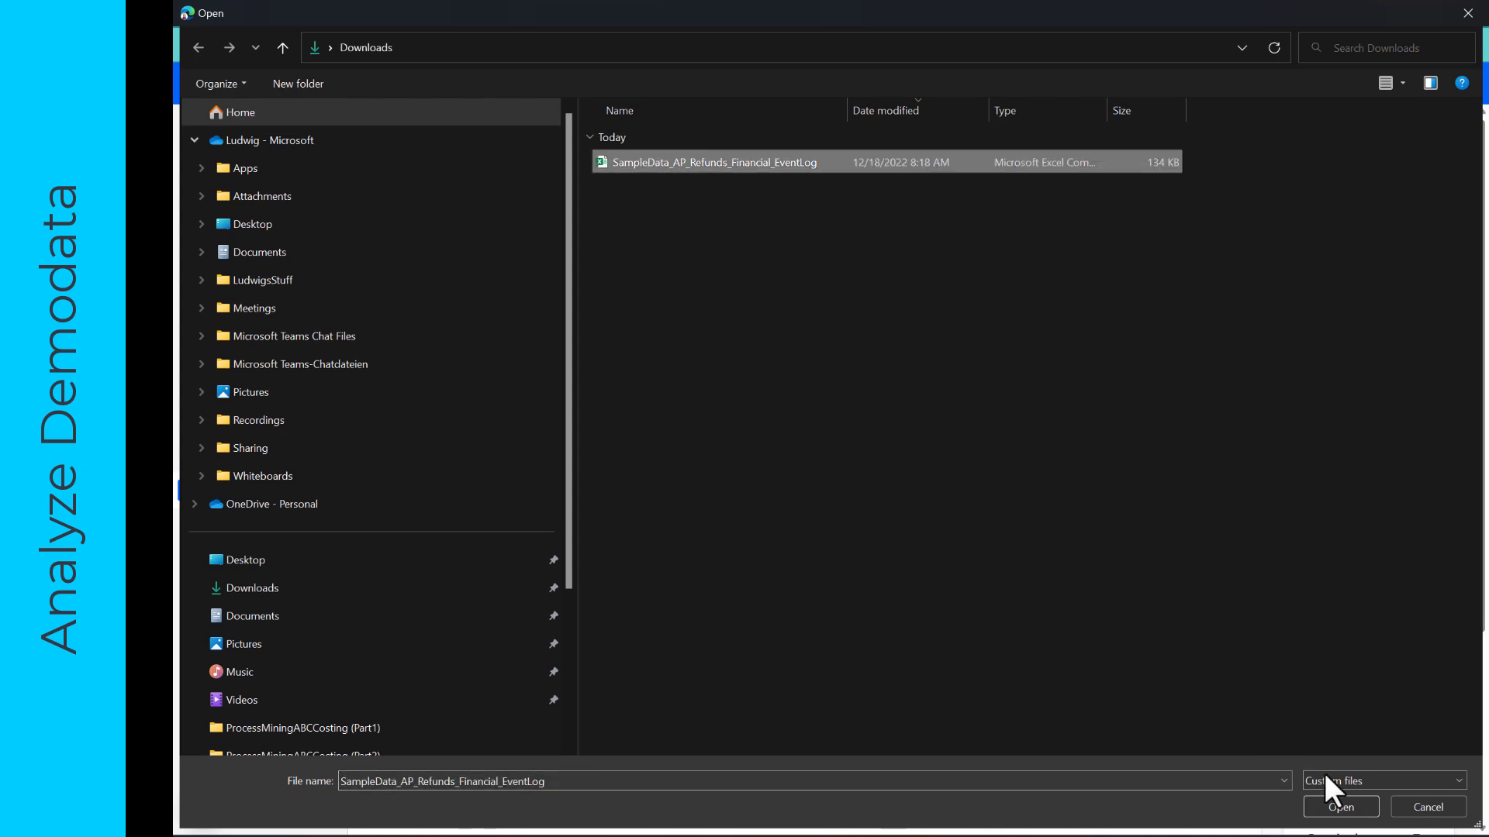
pyautogui.click(1339, 805)
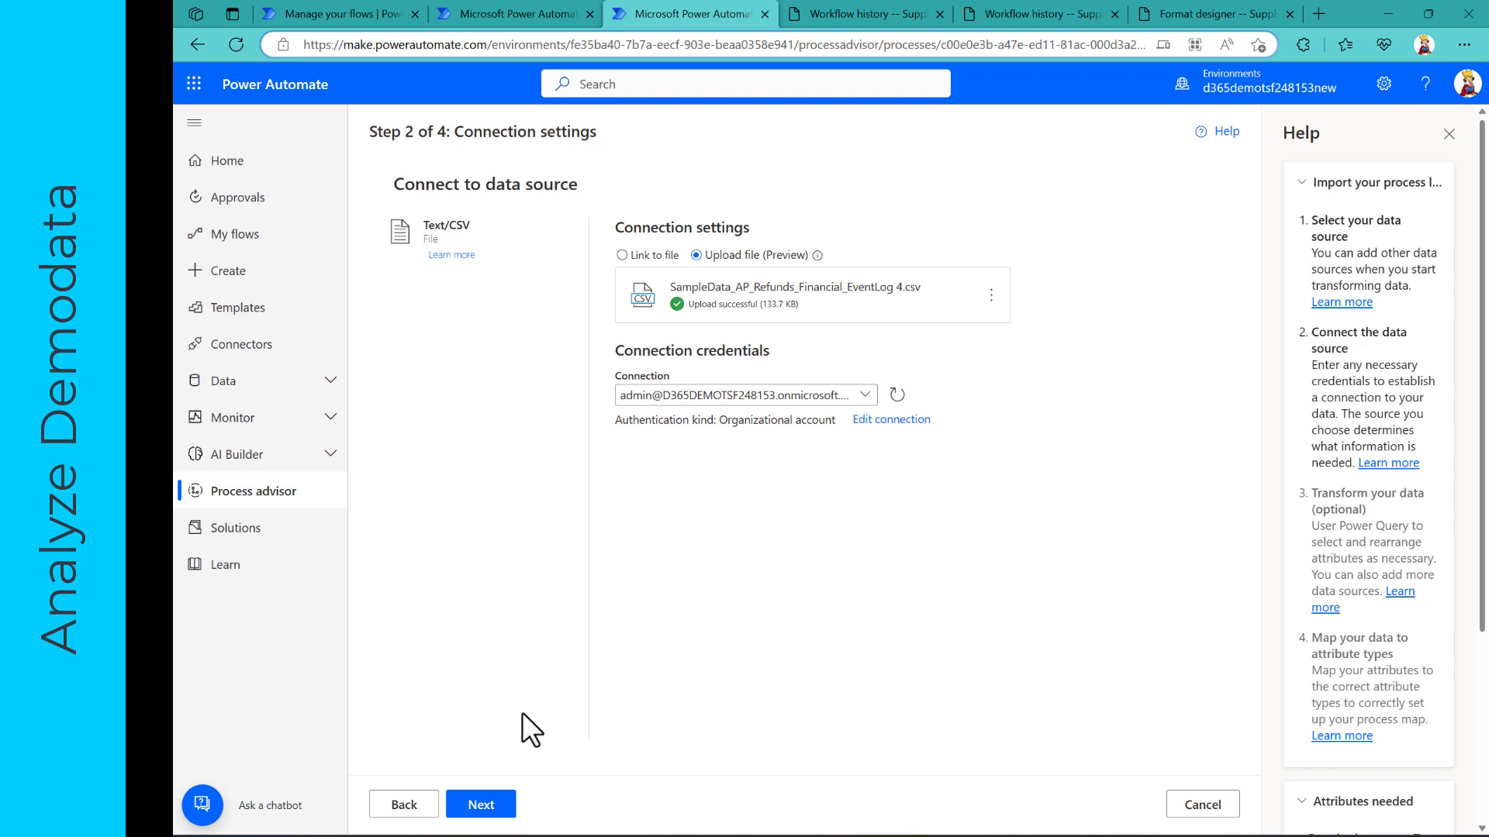
# Step: Accept the connection settings, previewed file data and untransformed query to proceed to attribute mapping
pyautogui.click(491, 807)
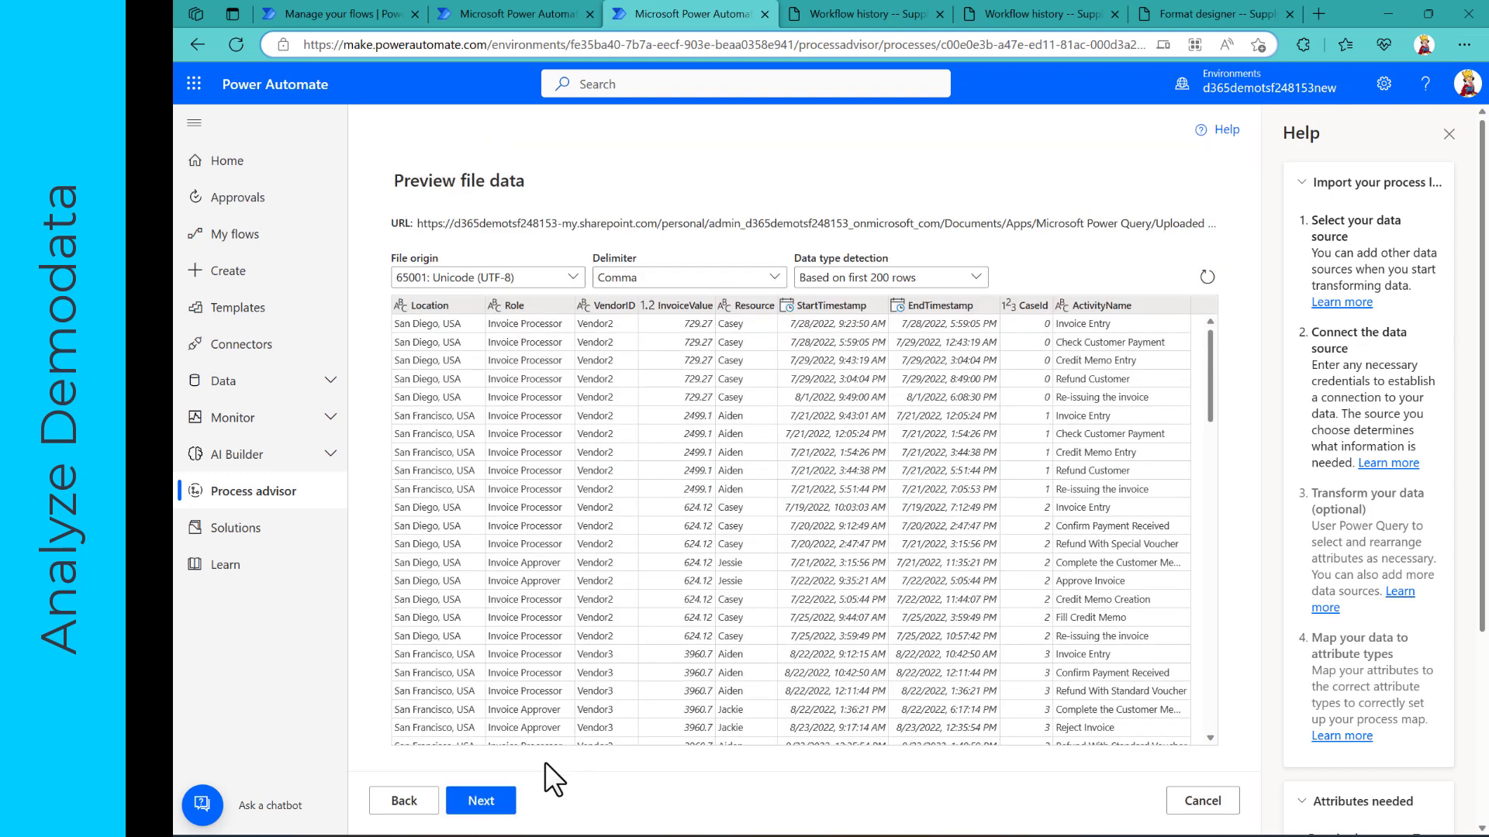
pyautogui.click(495, 806)
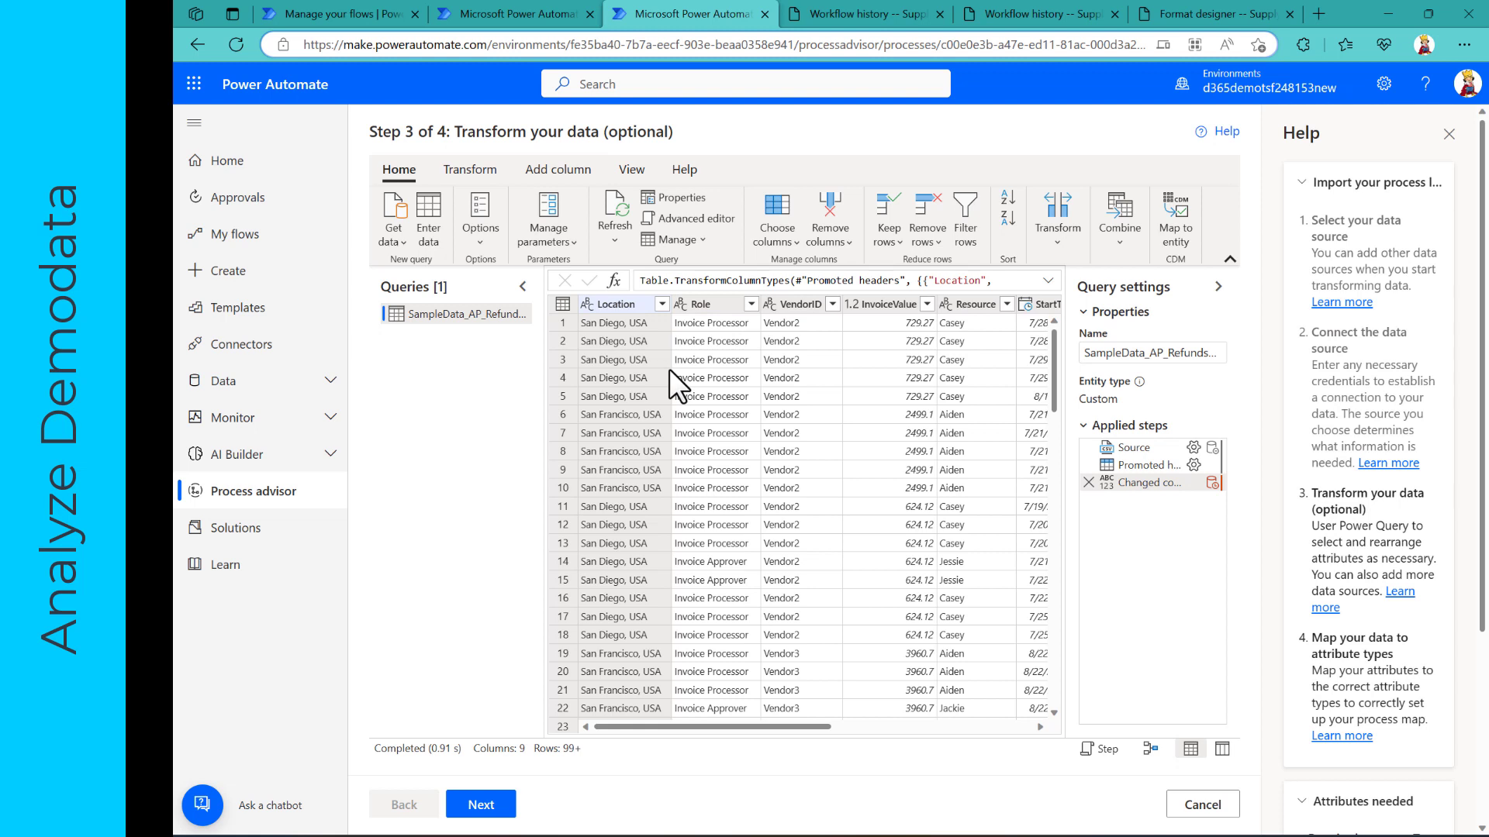
pyautogui.click(489, 807)
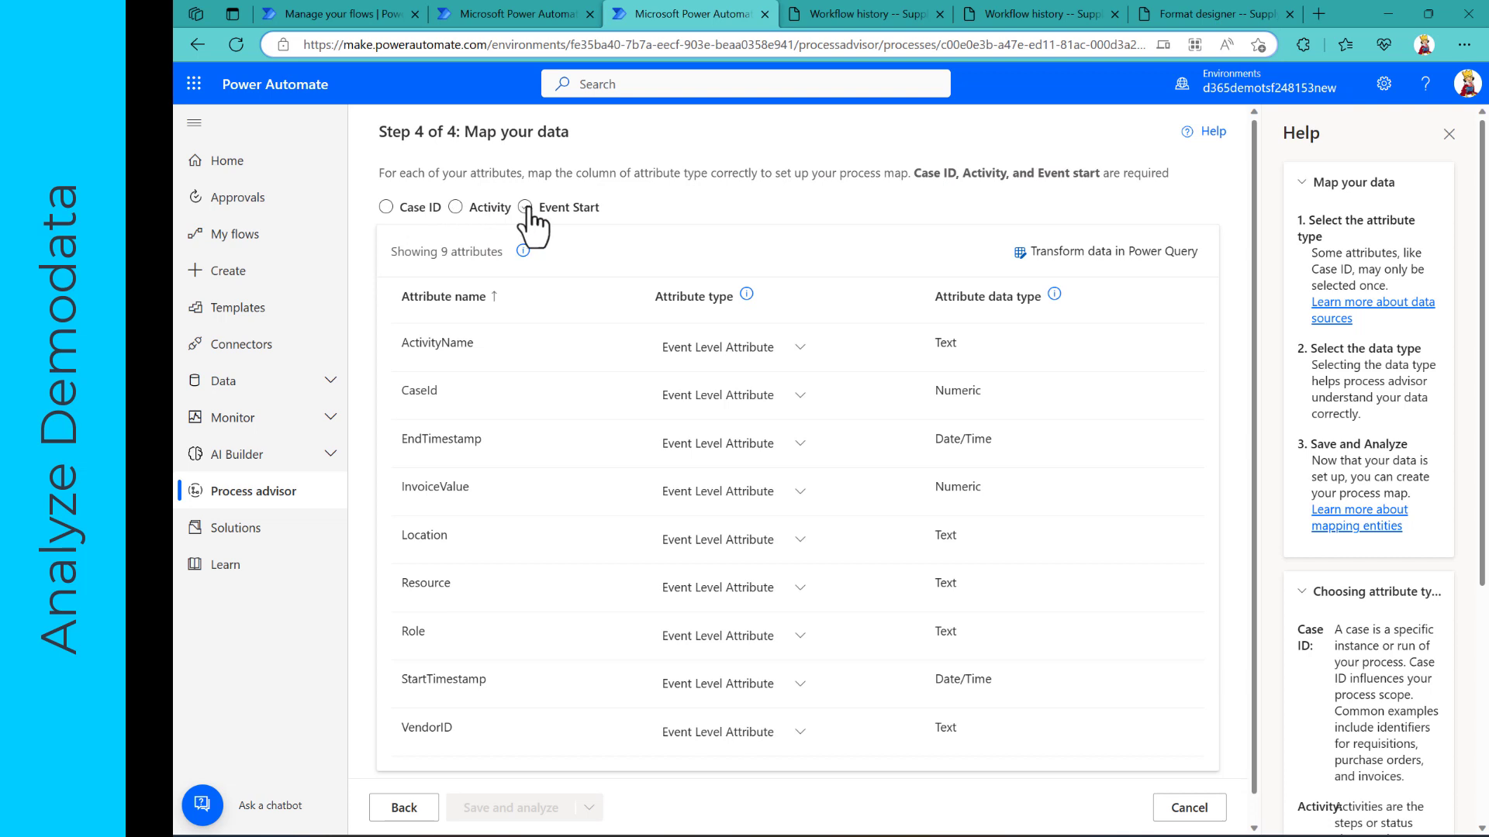
# Step: Map the required attributes: CaseId as Case ID, ActivityName as Activity and StartTimestamp as Event Start
pyautogui.click(709, 399)
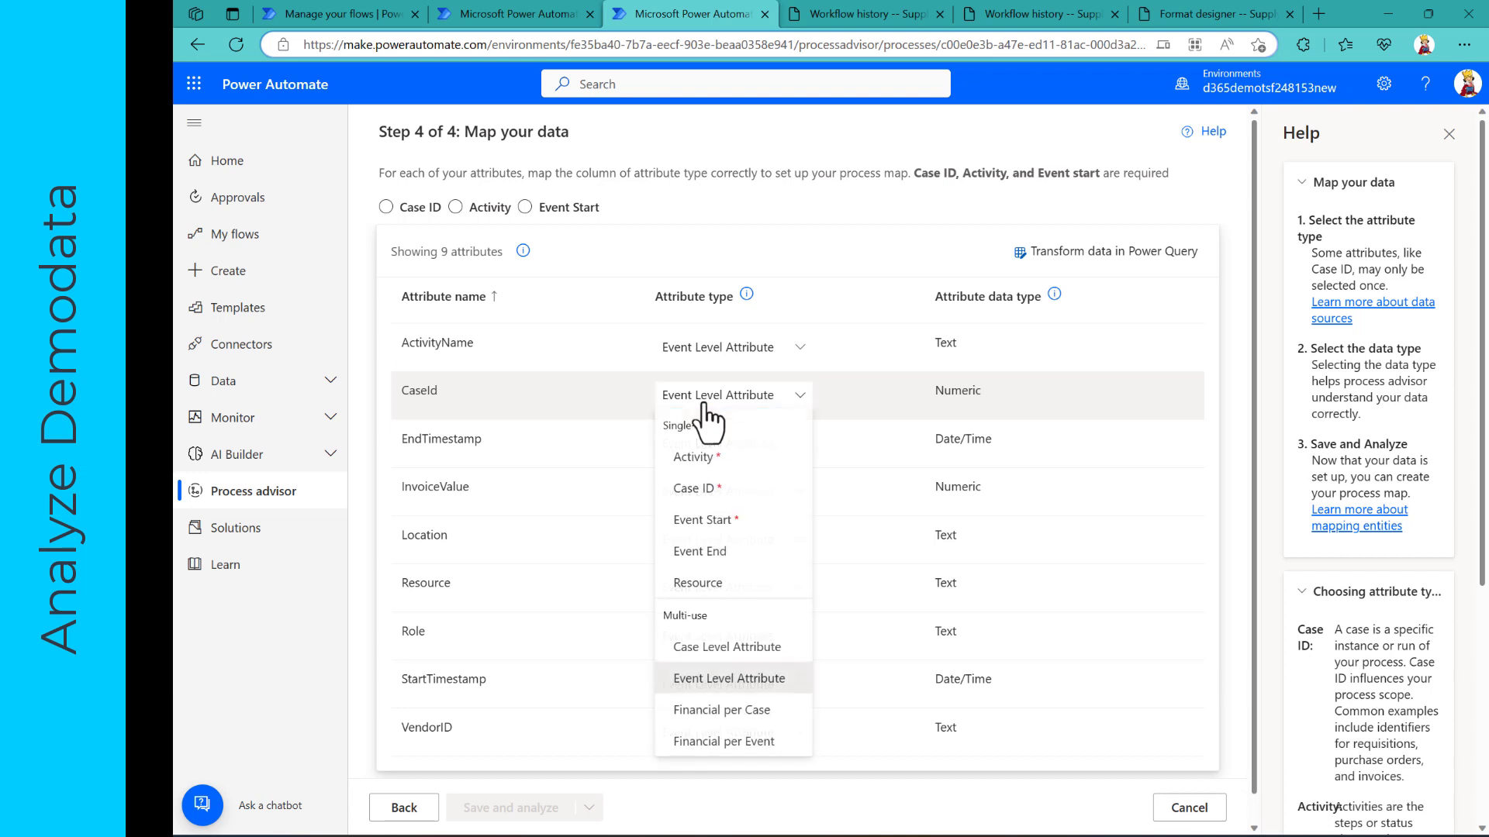
pyautogui.click(704, 490)
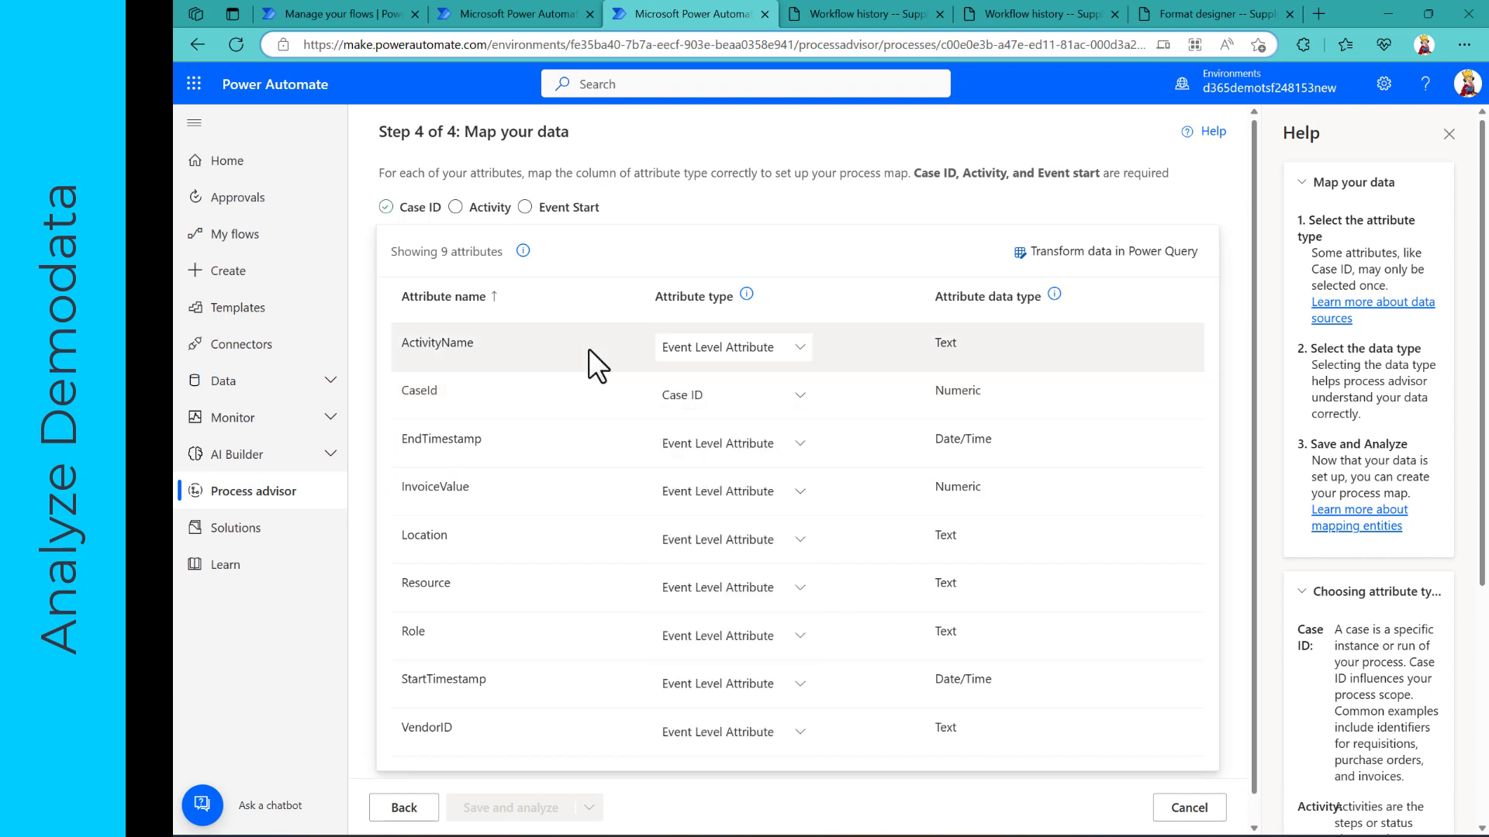
pyautogui.click(799, 347)
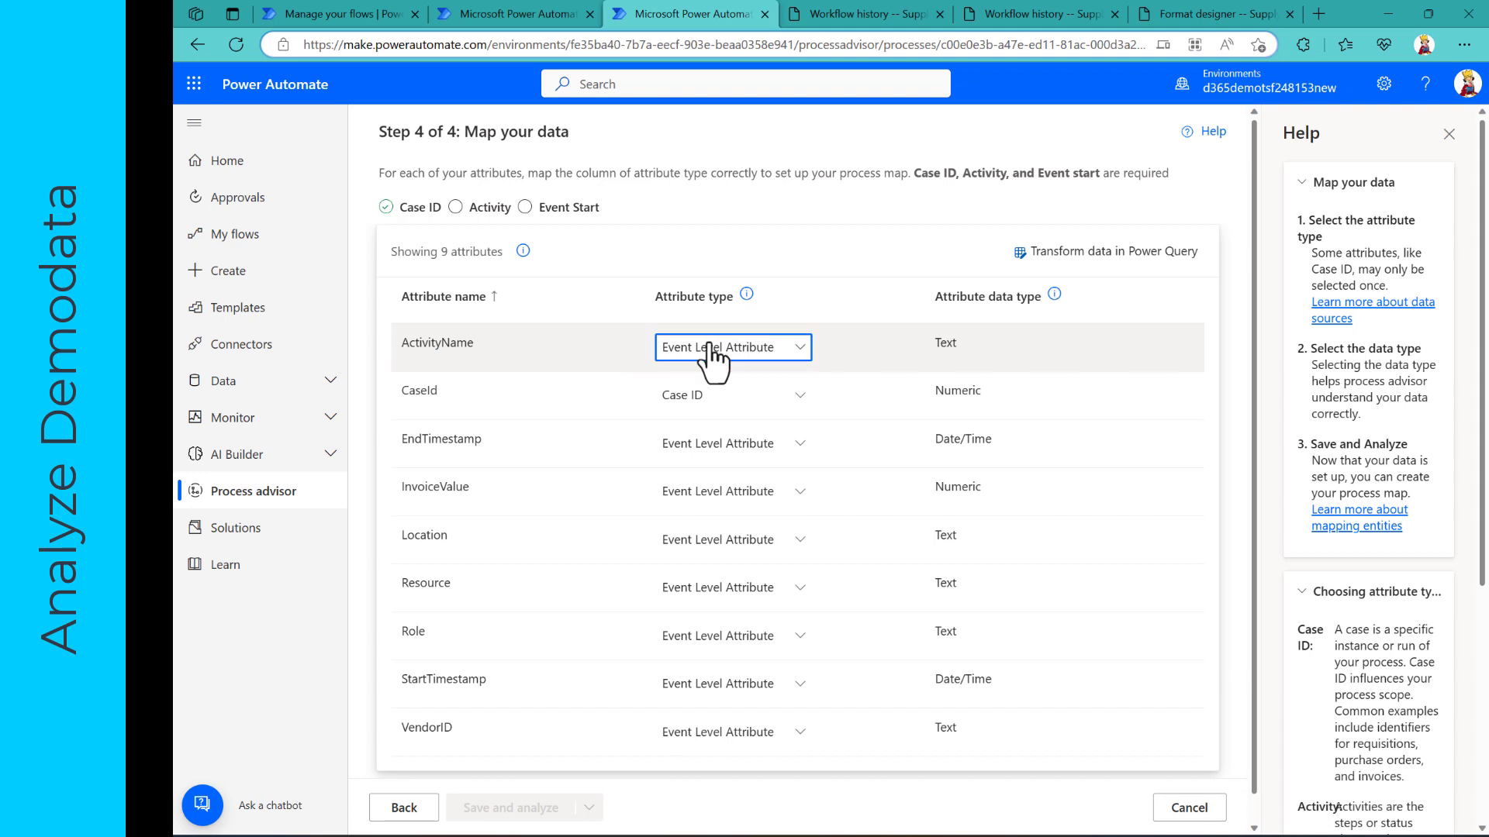
pyautogui.click(694, 410)
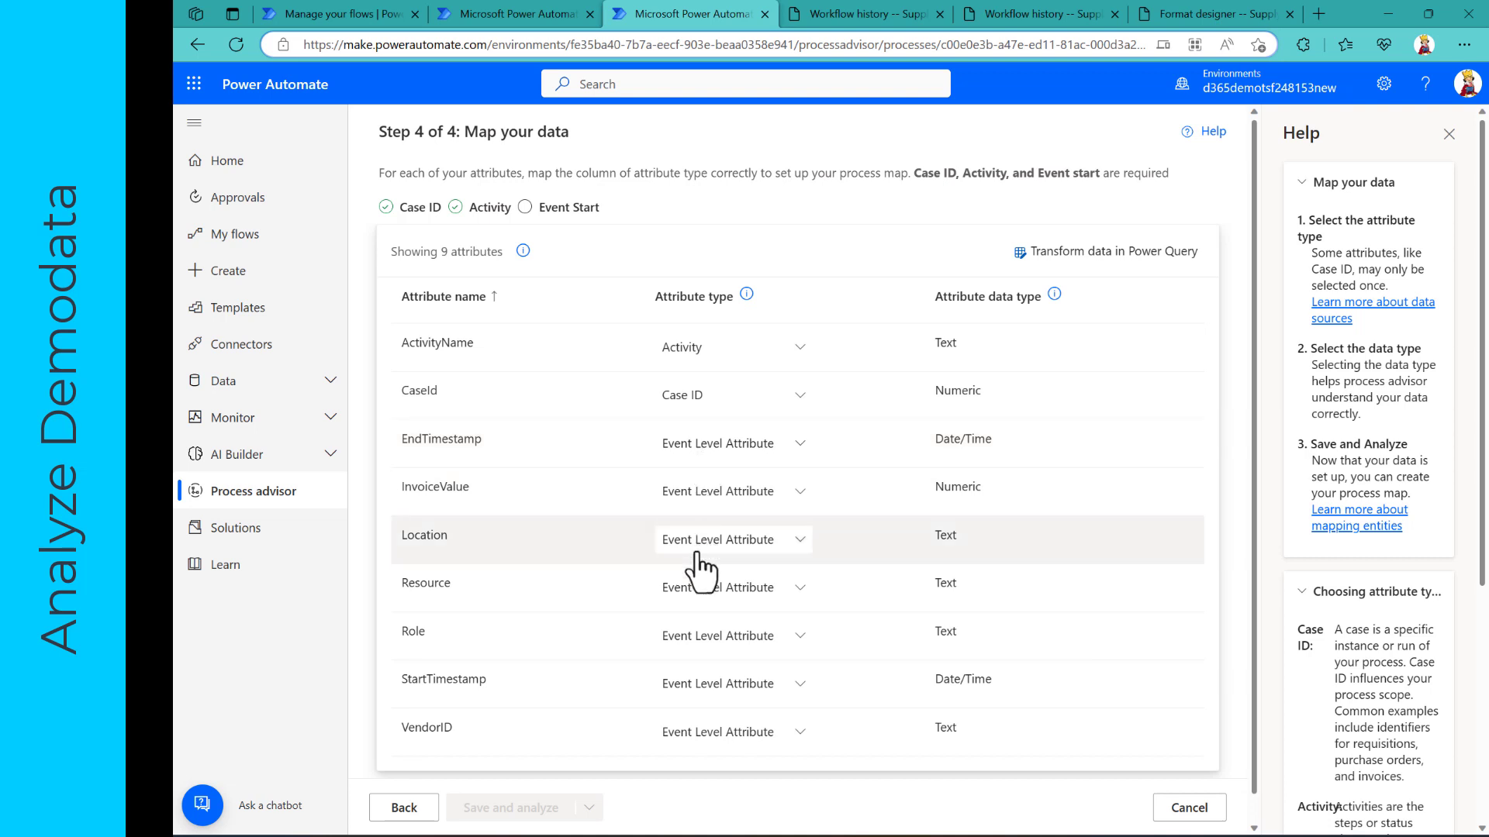
pyautogui.click(687, 694)
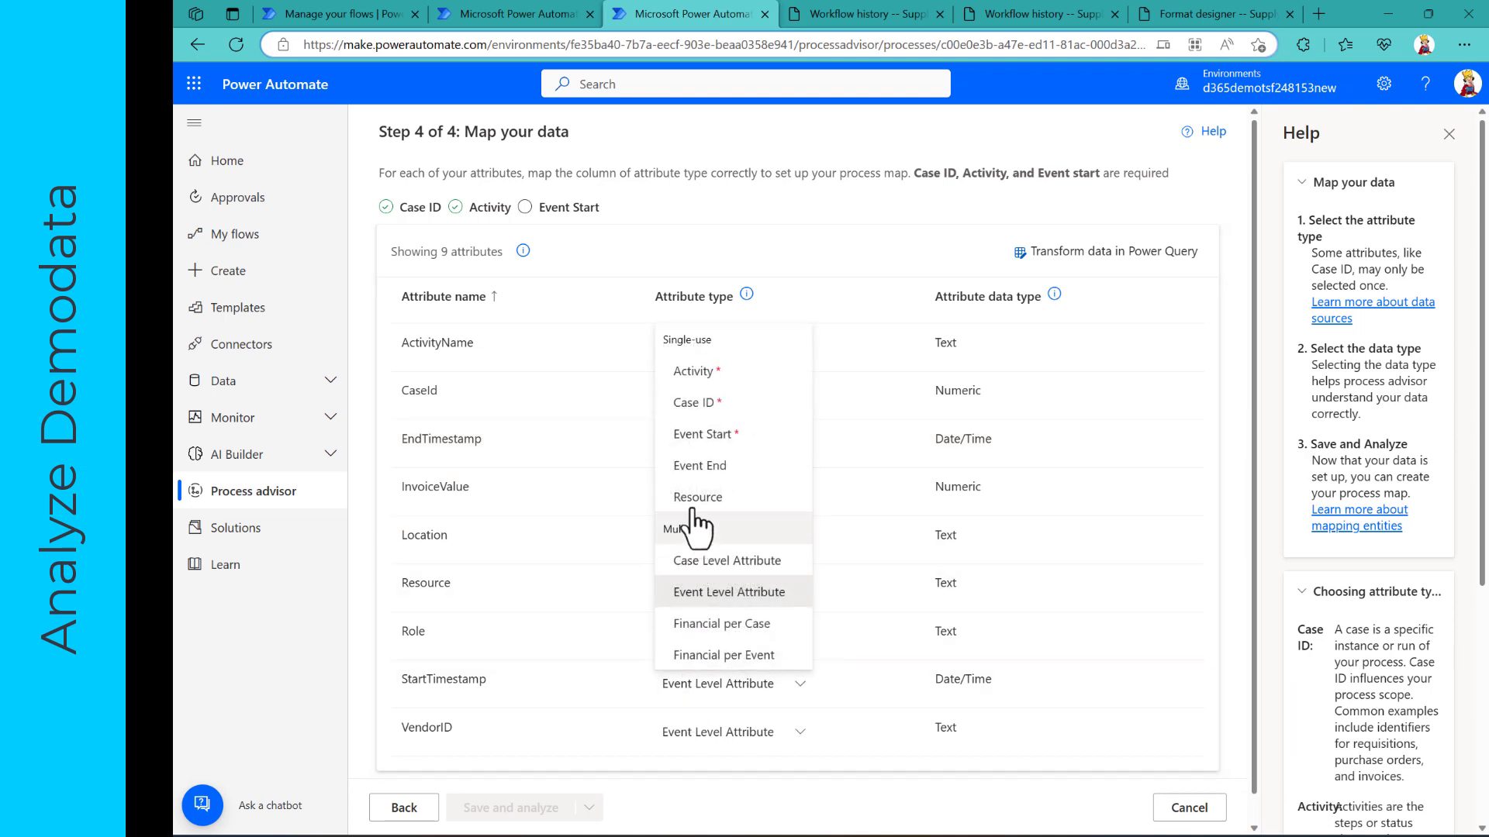
pyautogui.click(699, 435)
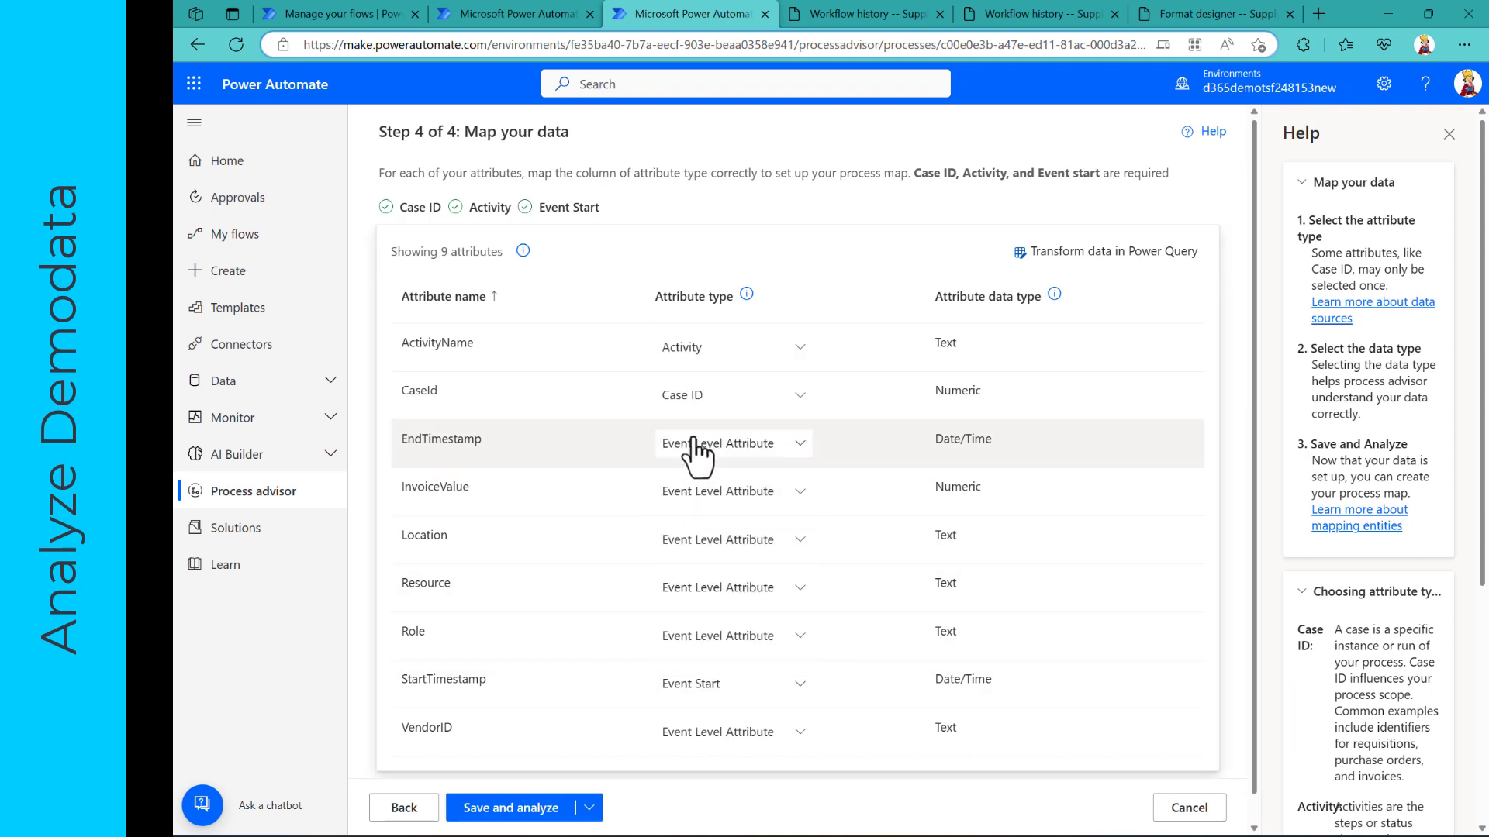
# Step: Map EndTimestamp as Event End and the Resource attribute as Resource, and save and analyze the process
pyautogui.click(697, 454)
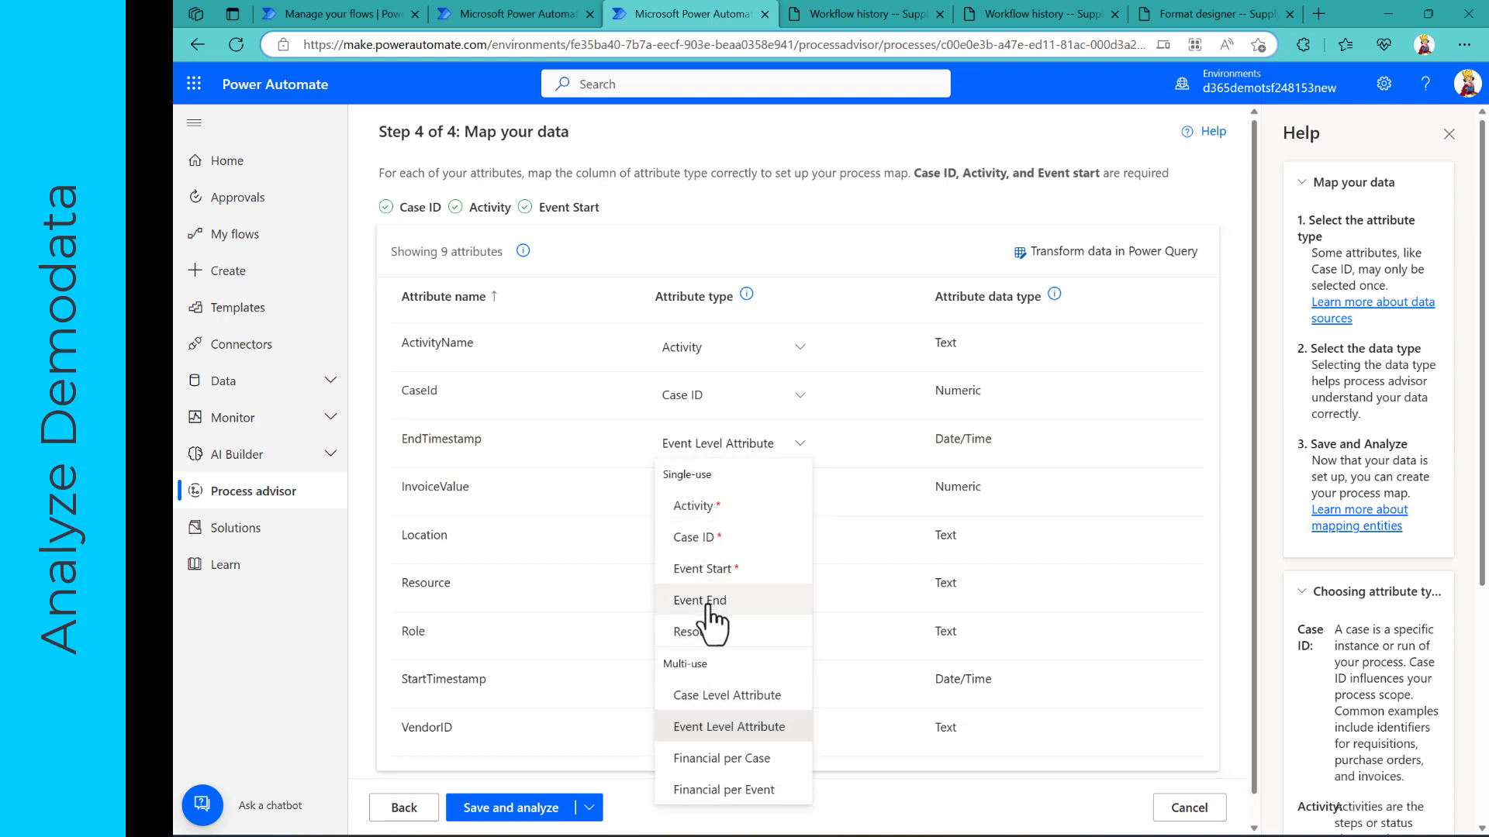
pyautogui.click(702, 602)
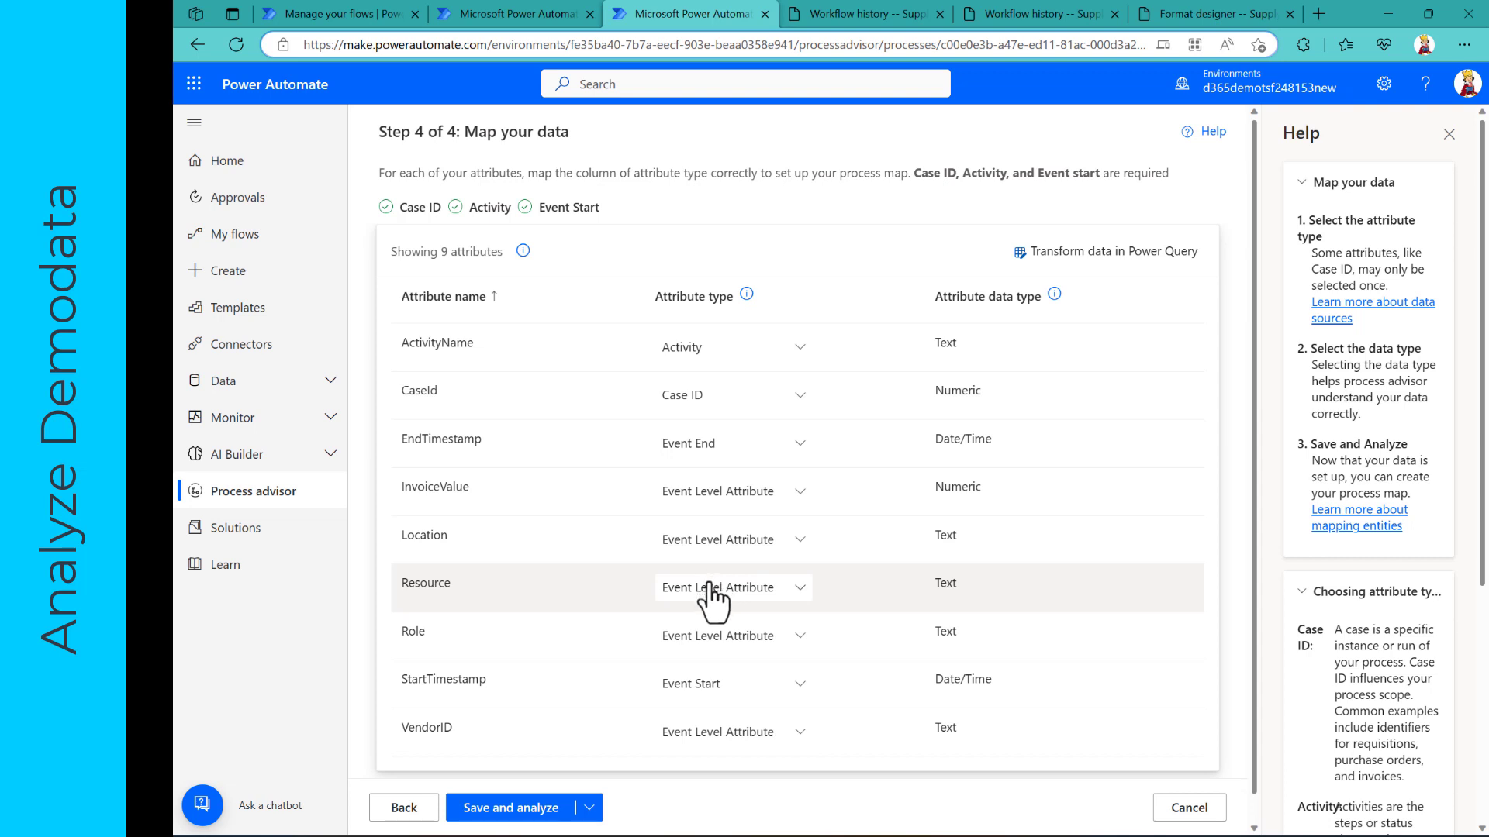
pyautogui.click(712, 598)
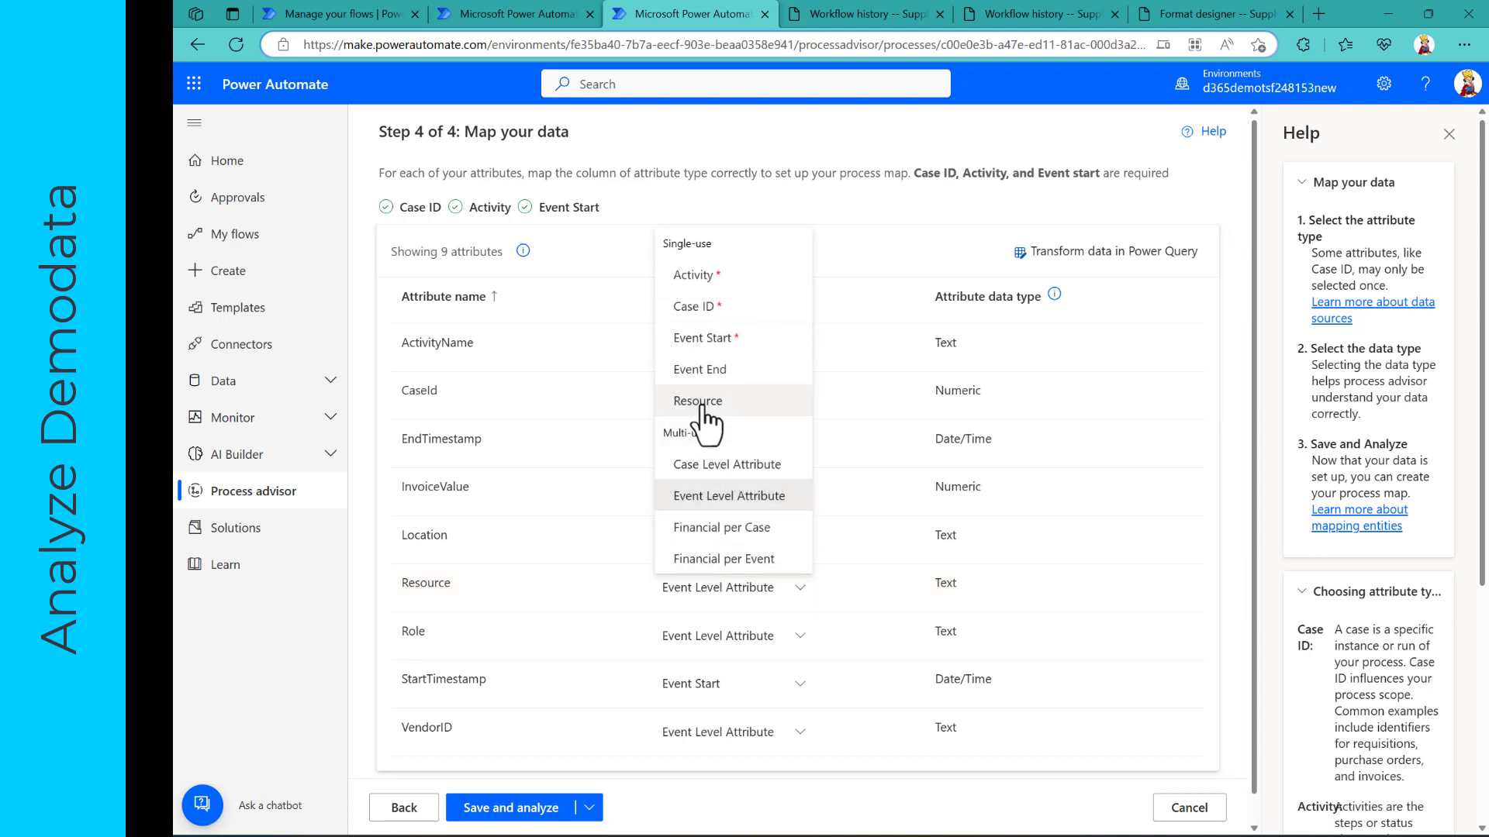
pyautogui.click(693, 493)
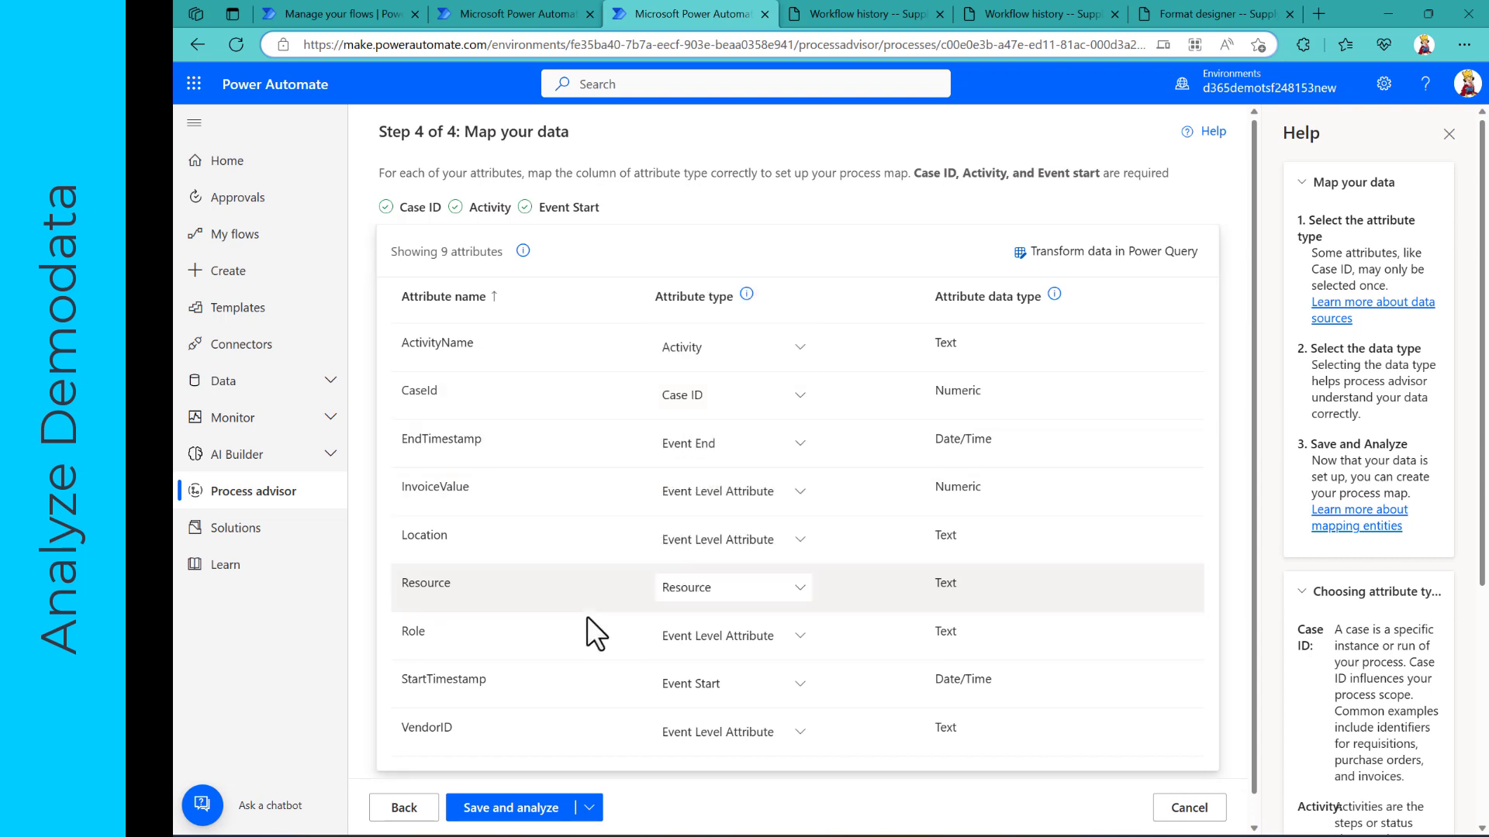
pyautogui.click(529, 814)
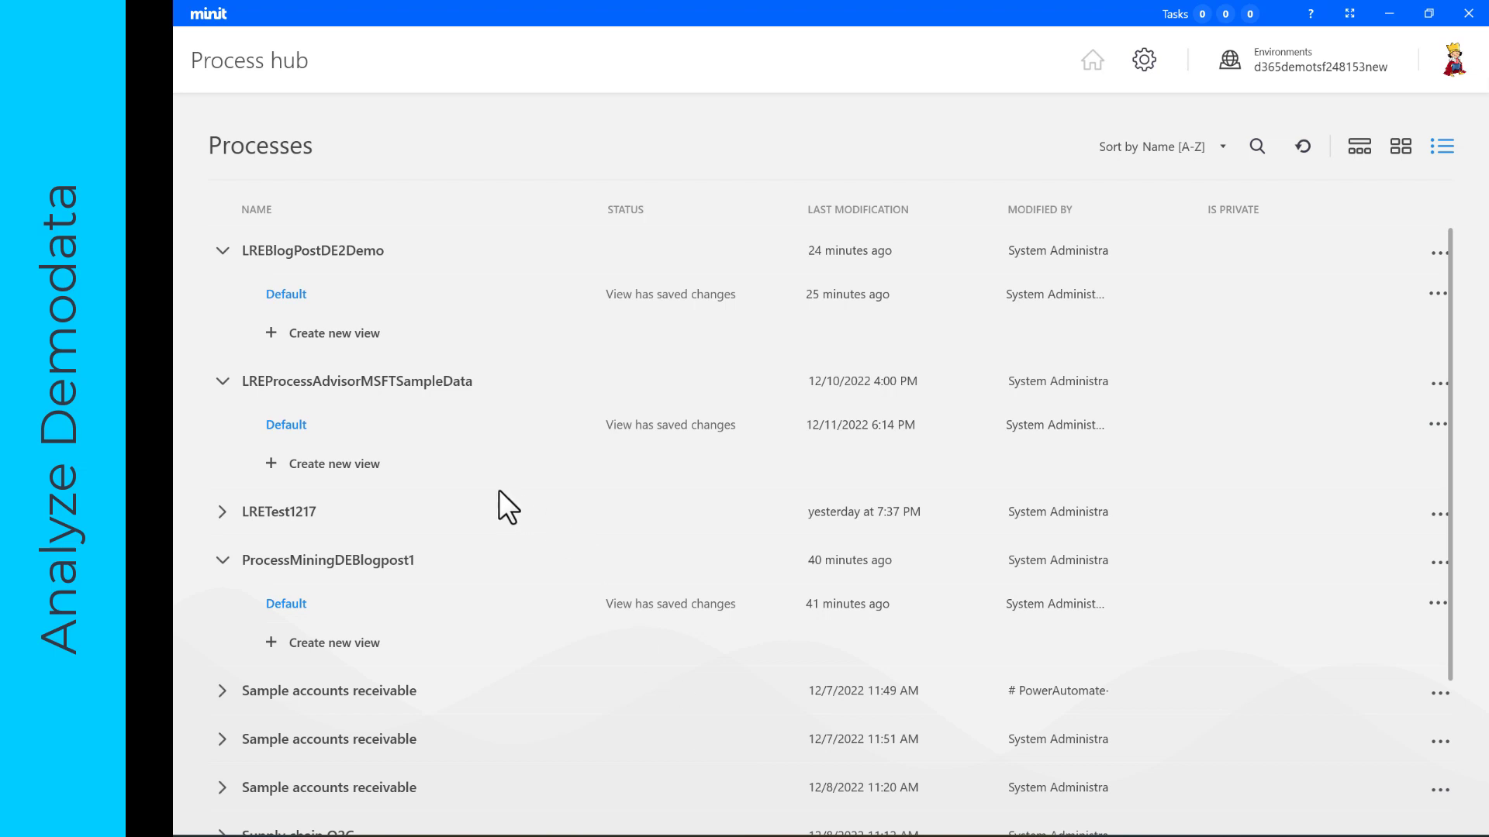
# Step: In Minit, collapse the LREBlogPostDE2Demo and LREProcessAdvisorMSFTSampleData processes and open the Default view of ProcessMiningDEBlogpost1
pyautogui.click(223, 250)
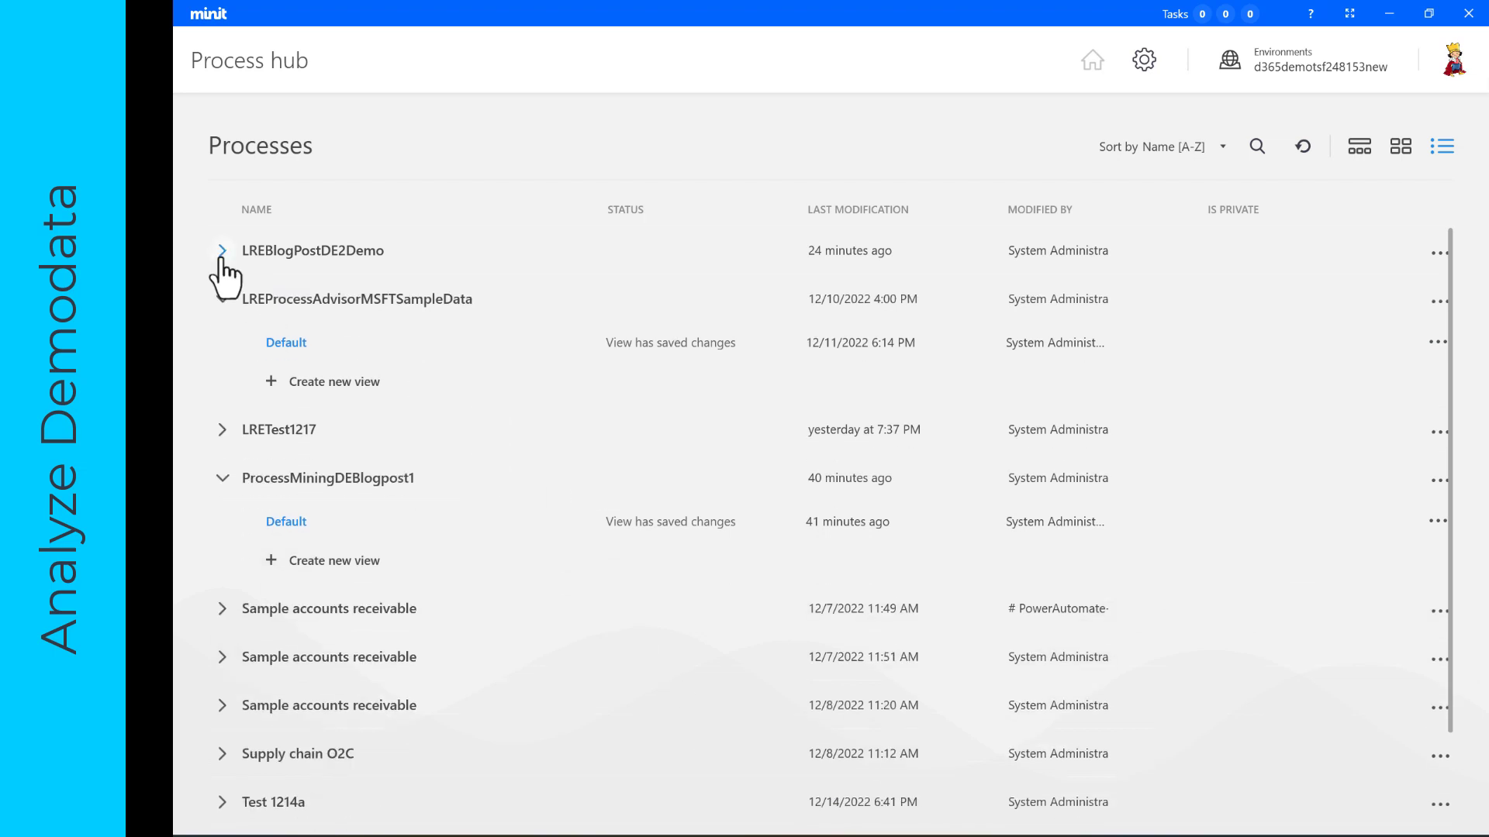
pyautogui.click(223, 299)
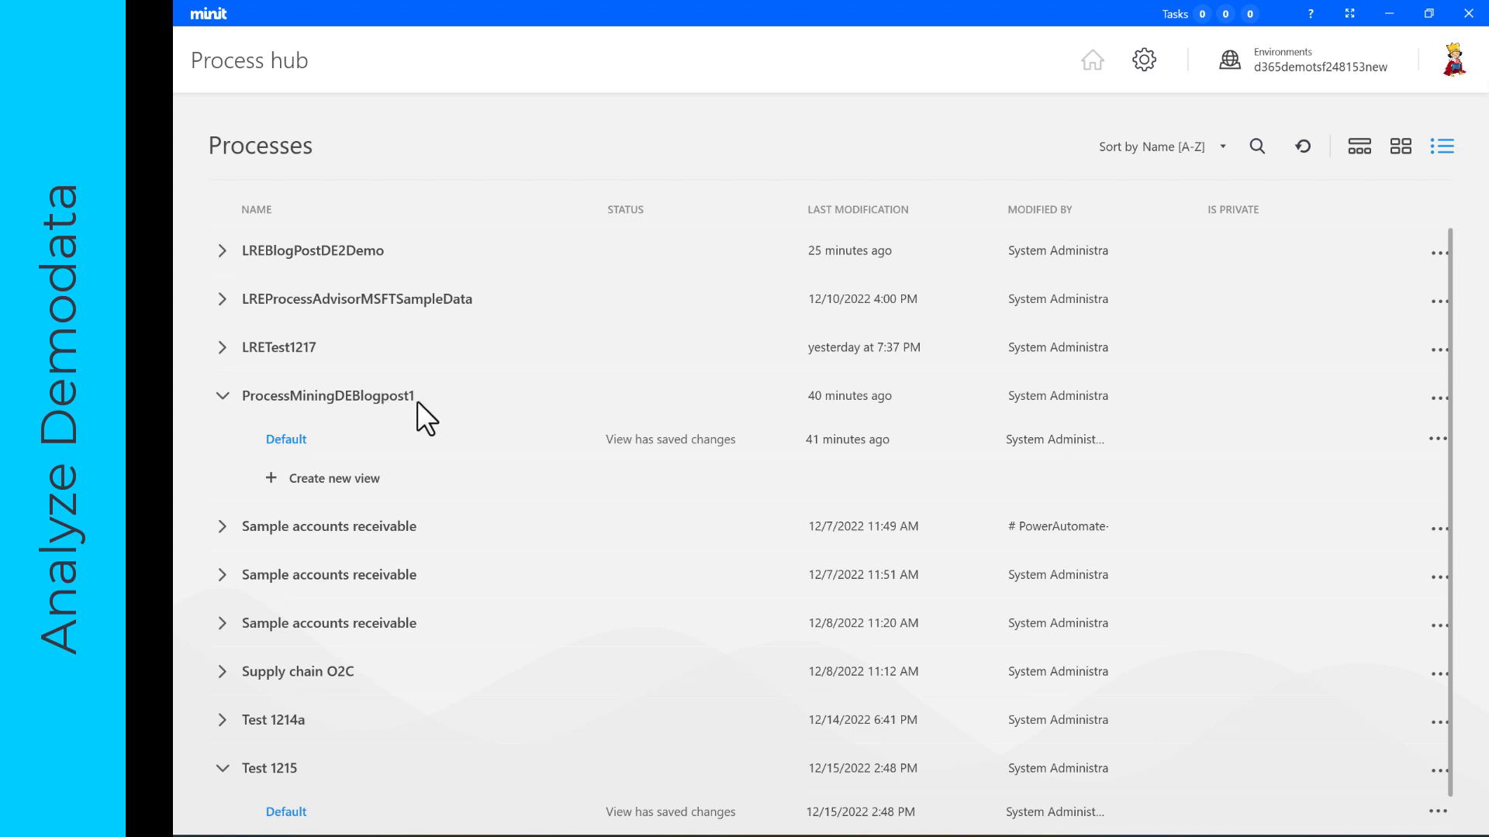
pyautogui.click(293, 441)
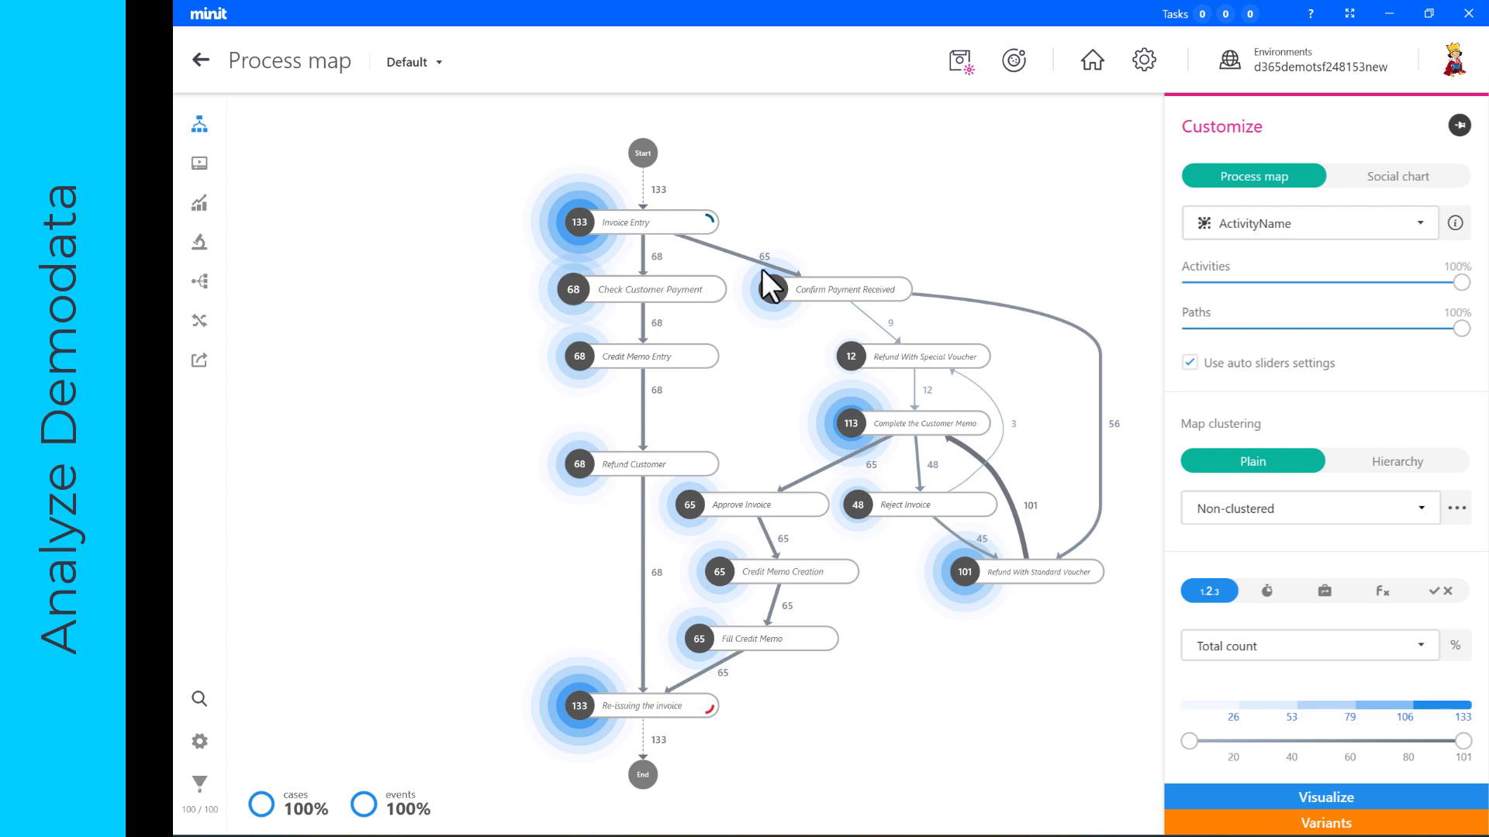
# Step: Base the process map on the Resource attribute and show the details of the resource with the highest total count
pyautogui.click(1264, 221)
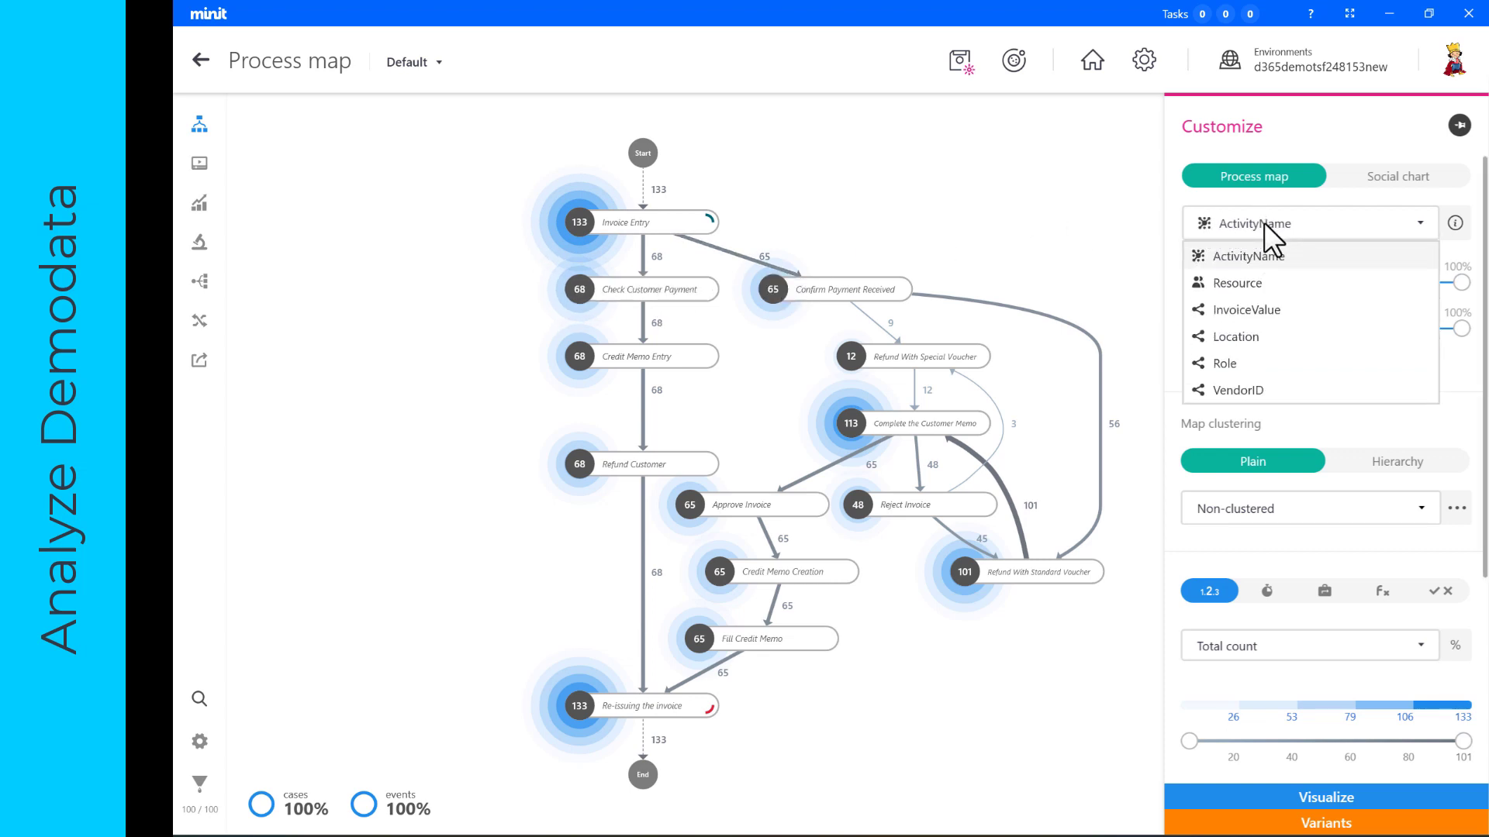
pyautogui.click(1250, 284)
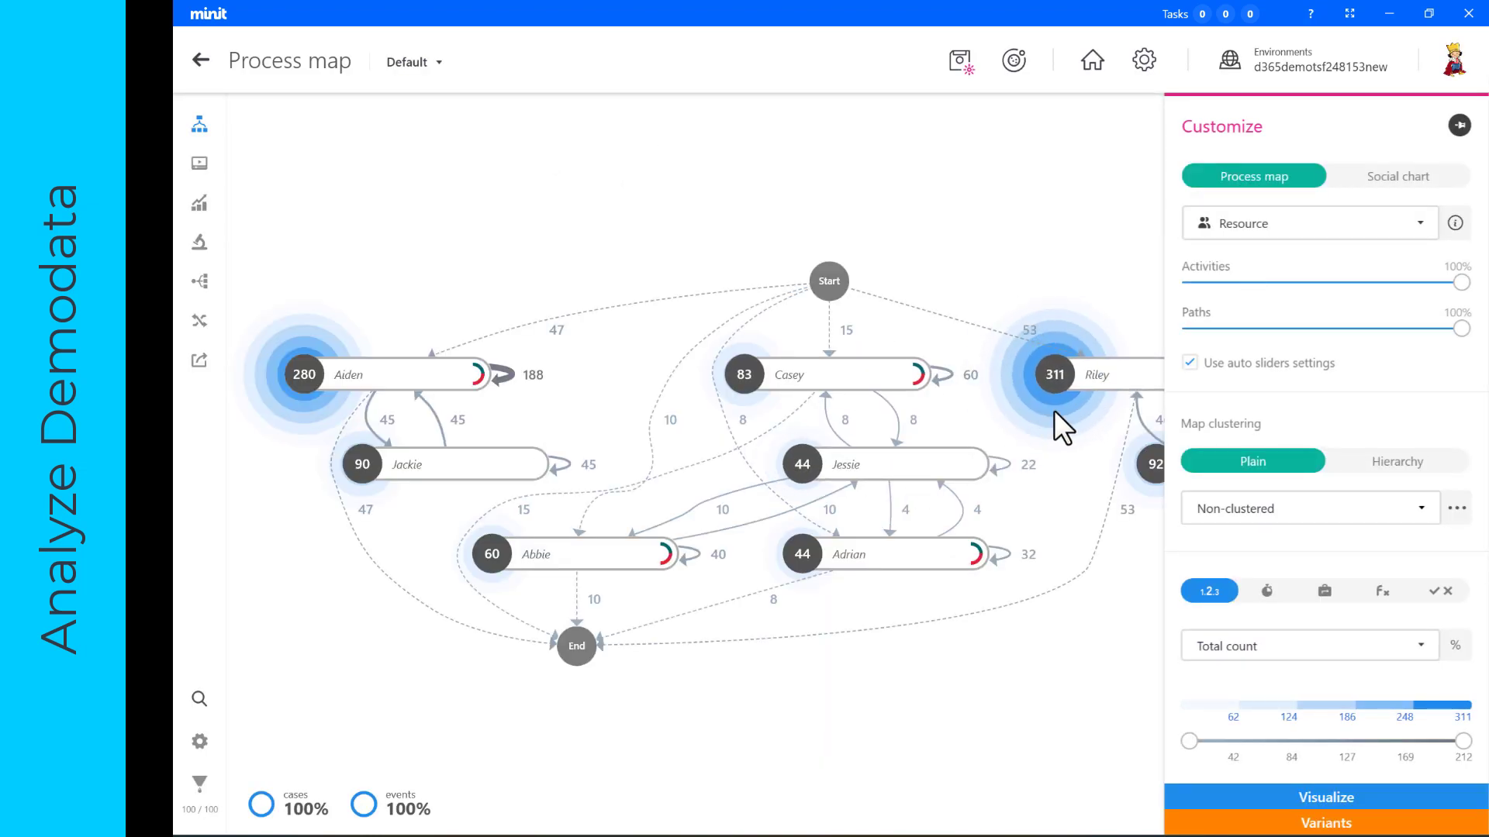
pyautogui.click(1096, 374)
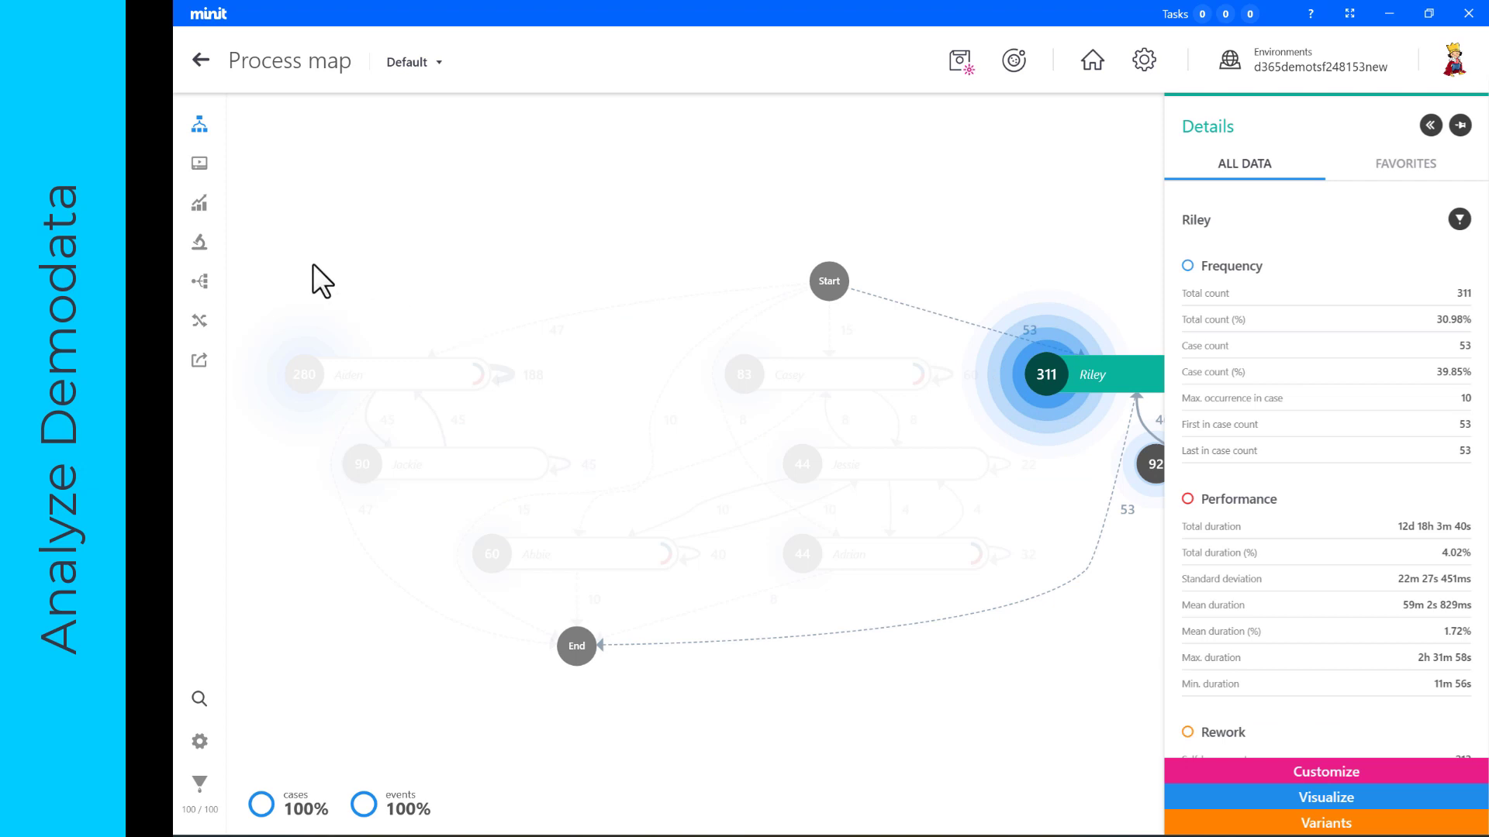
# Step: Open the process animation and base its map on the ActivityName attribute
pyautogui.click(201, 164)
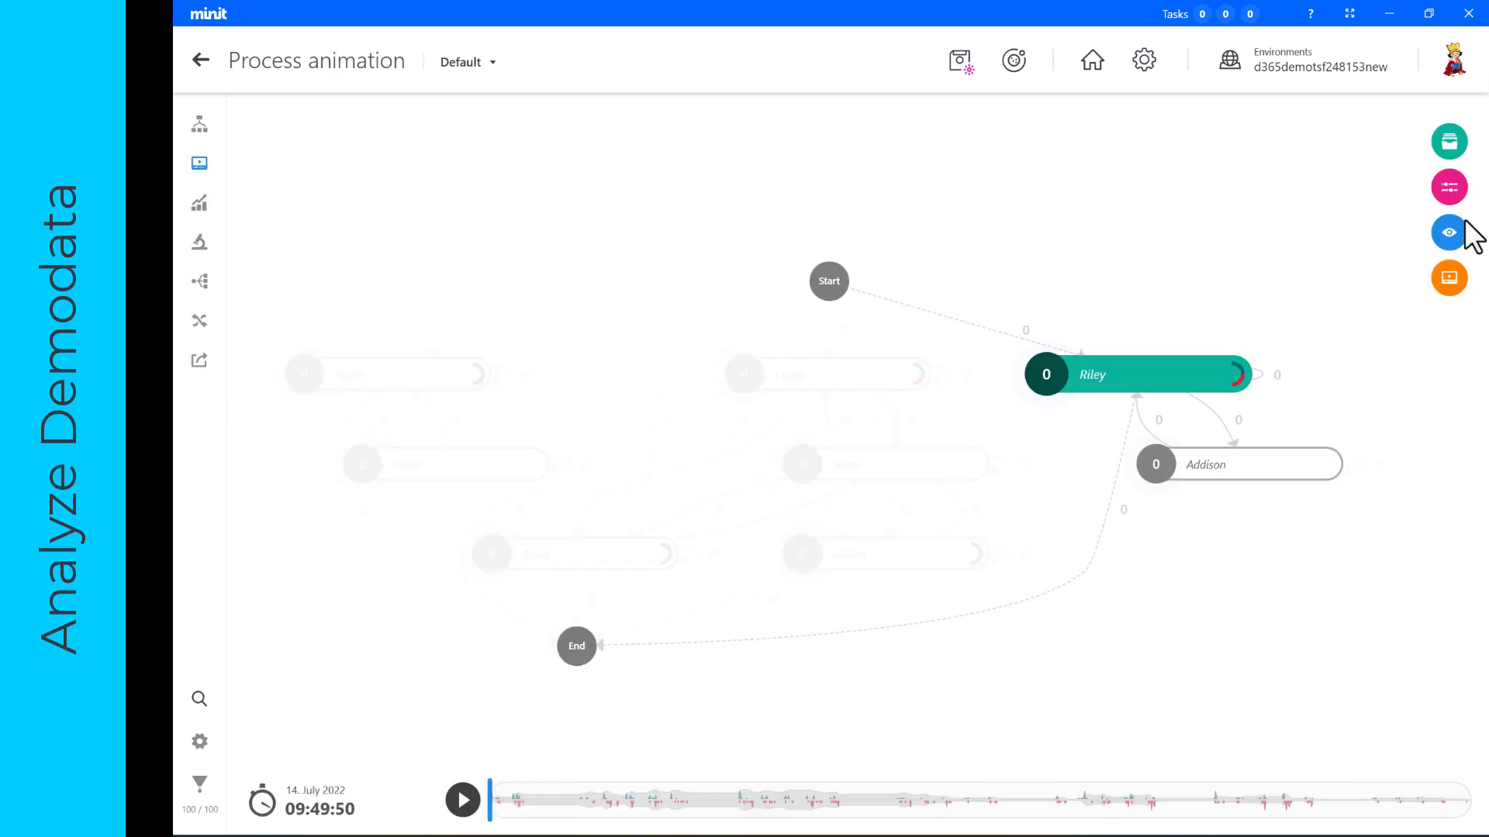
pyautogui.click(1445, 194)
pyautogui.click(1329, 247)
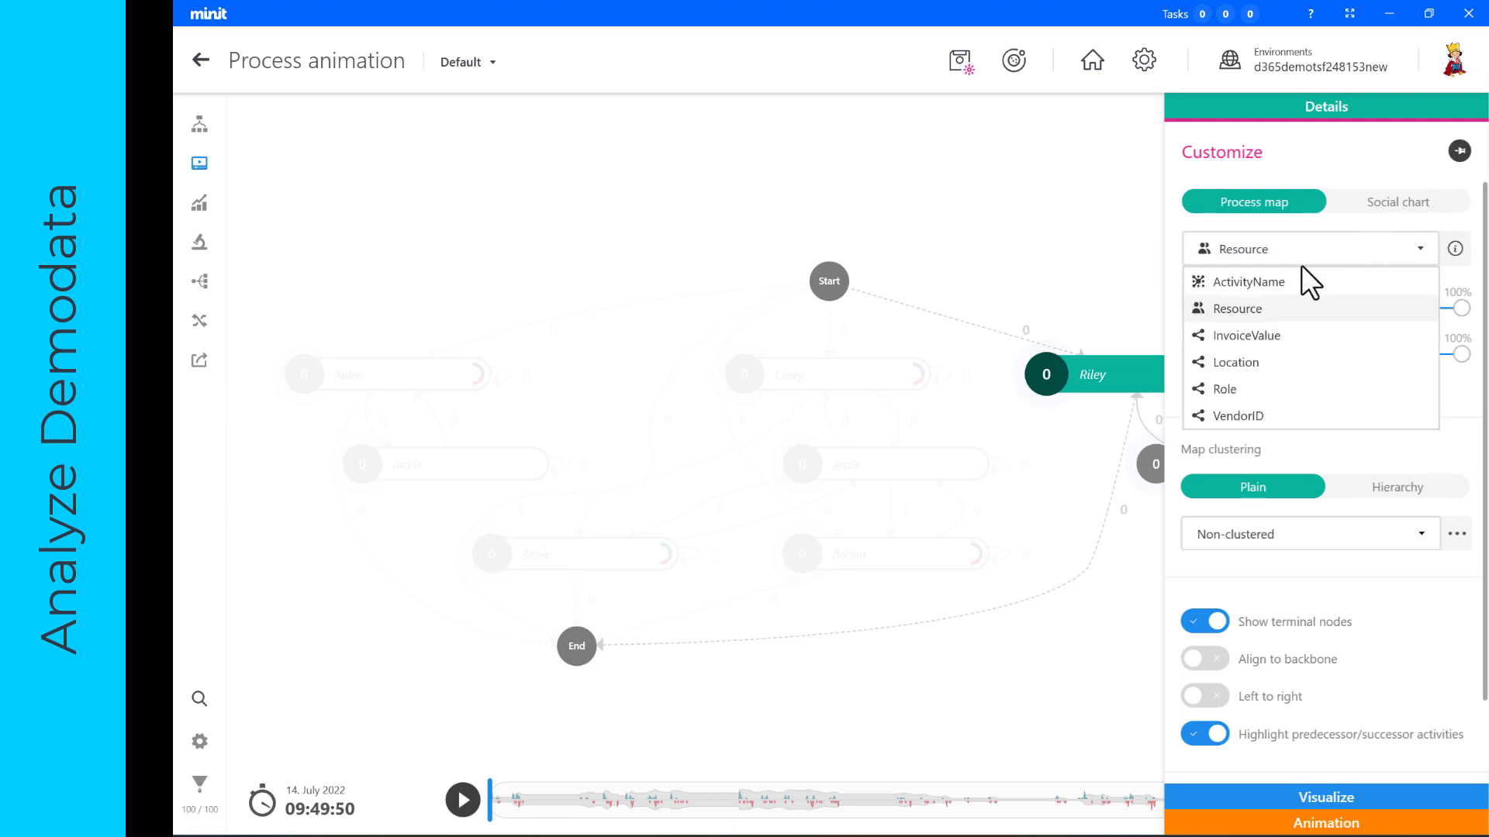
pyautogui.click(1287, 281)
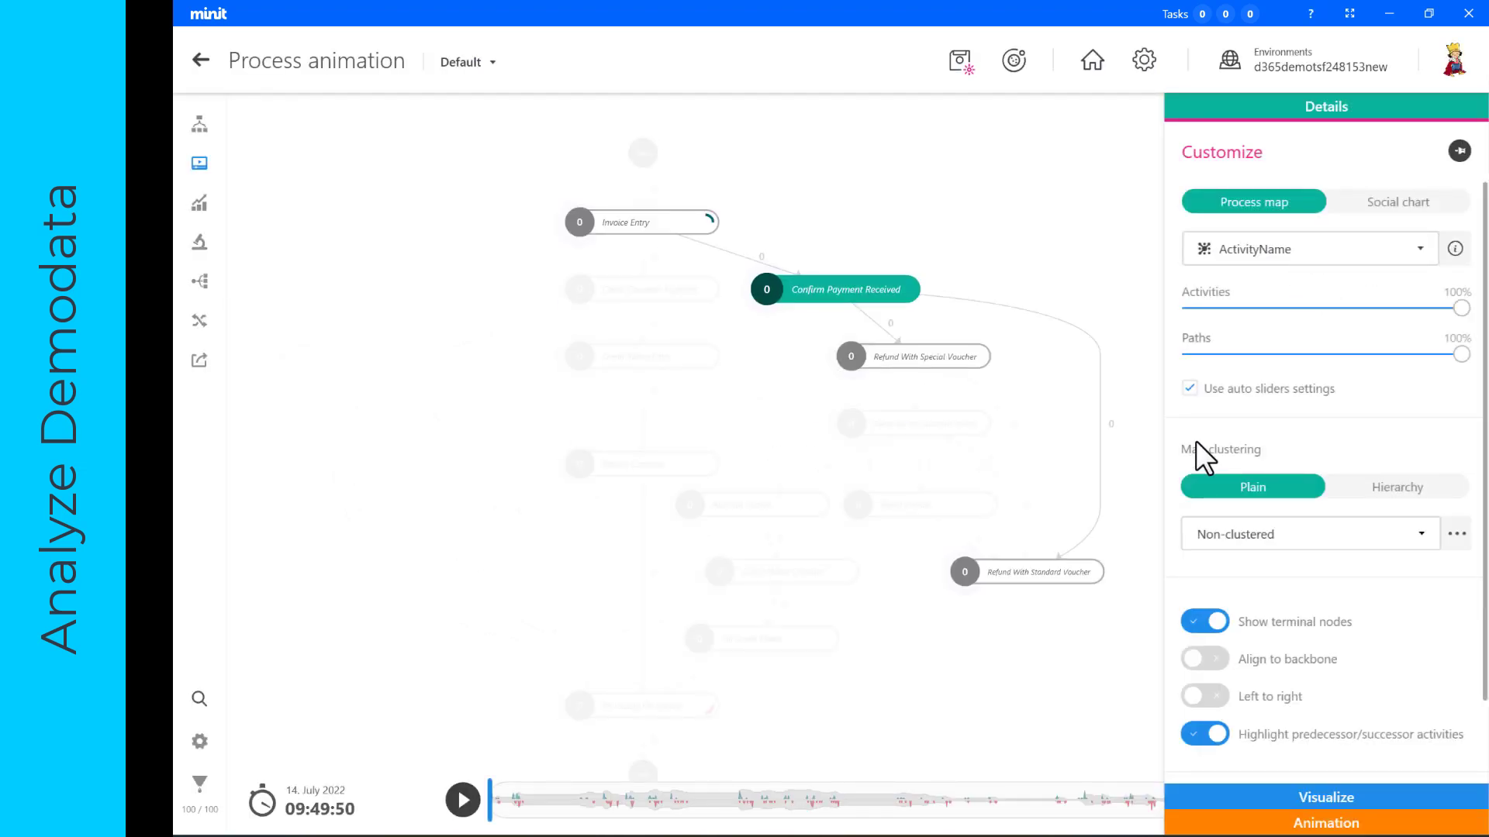
# Step: View the Invoice Entry details, clear the selection, and play the process animation until about 20 July 2022 before pausing it
pyautogui.click(629, 224)
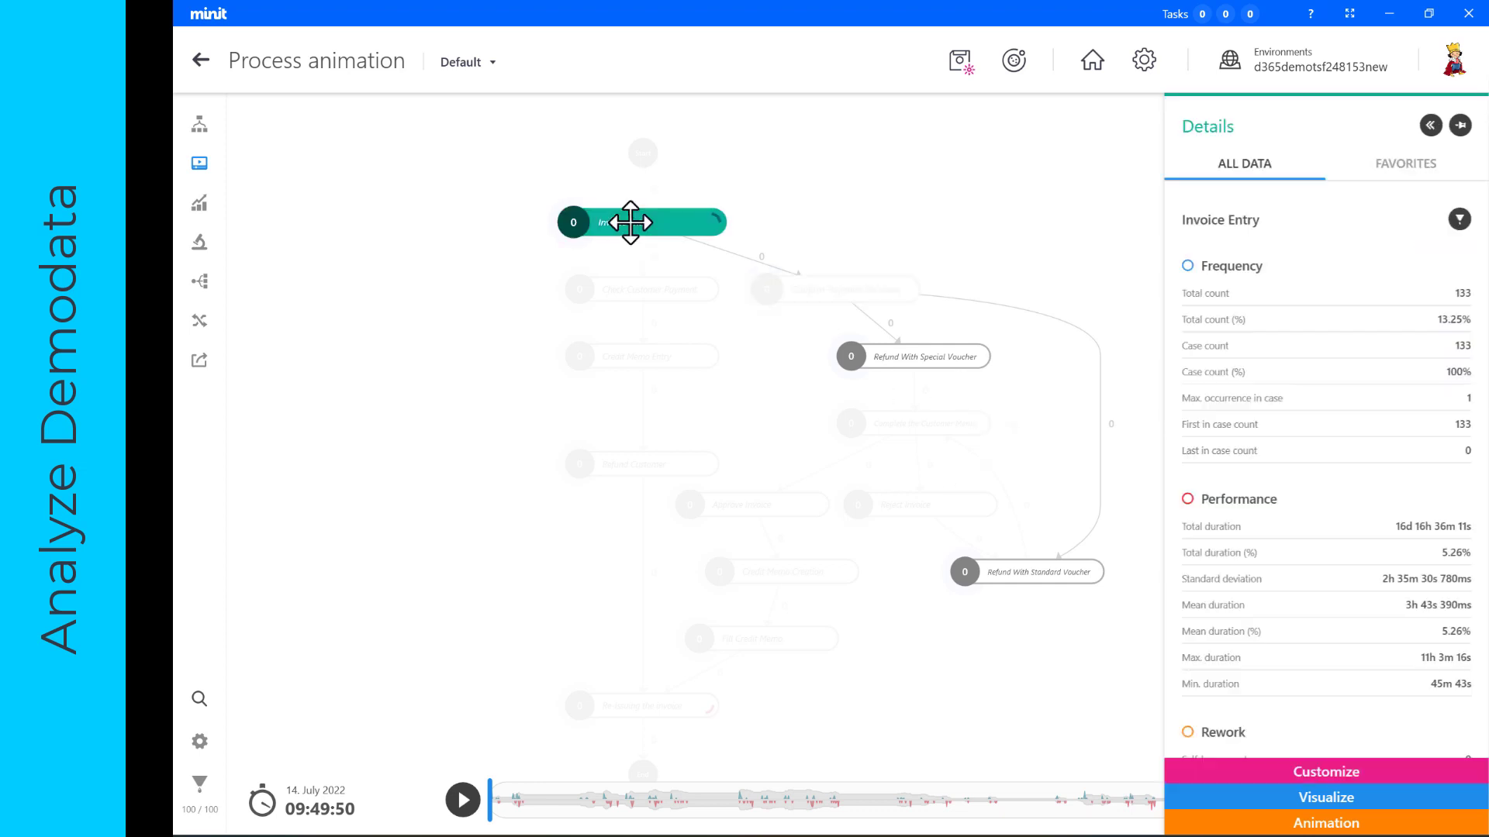
pyautogui.click(643, 155)
pyautogui.click(580, 183)
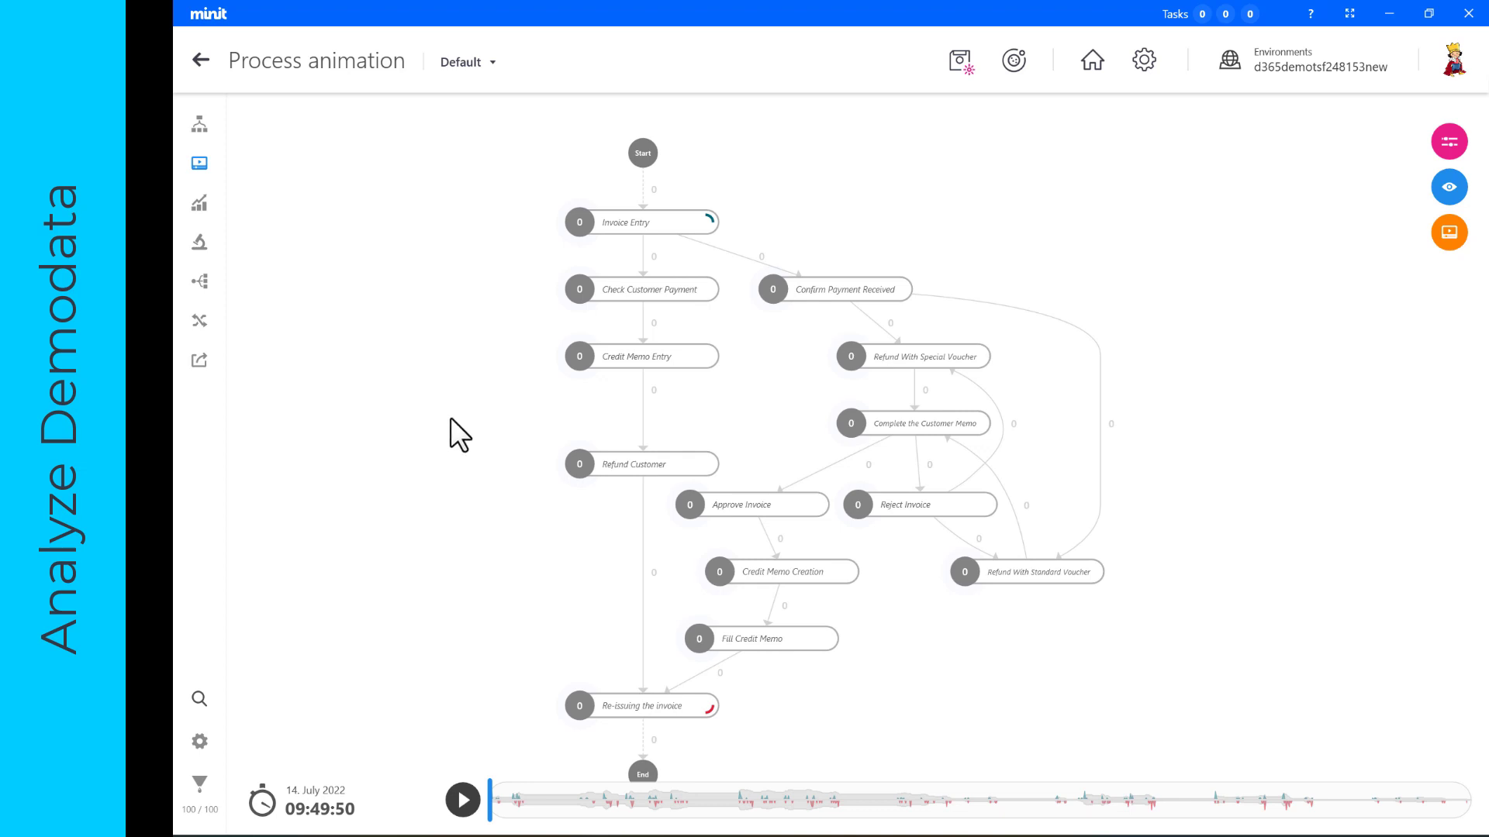
pyautogui.click(463, 801)
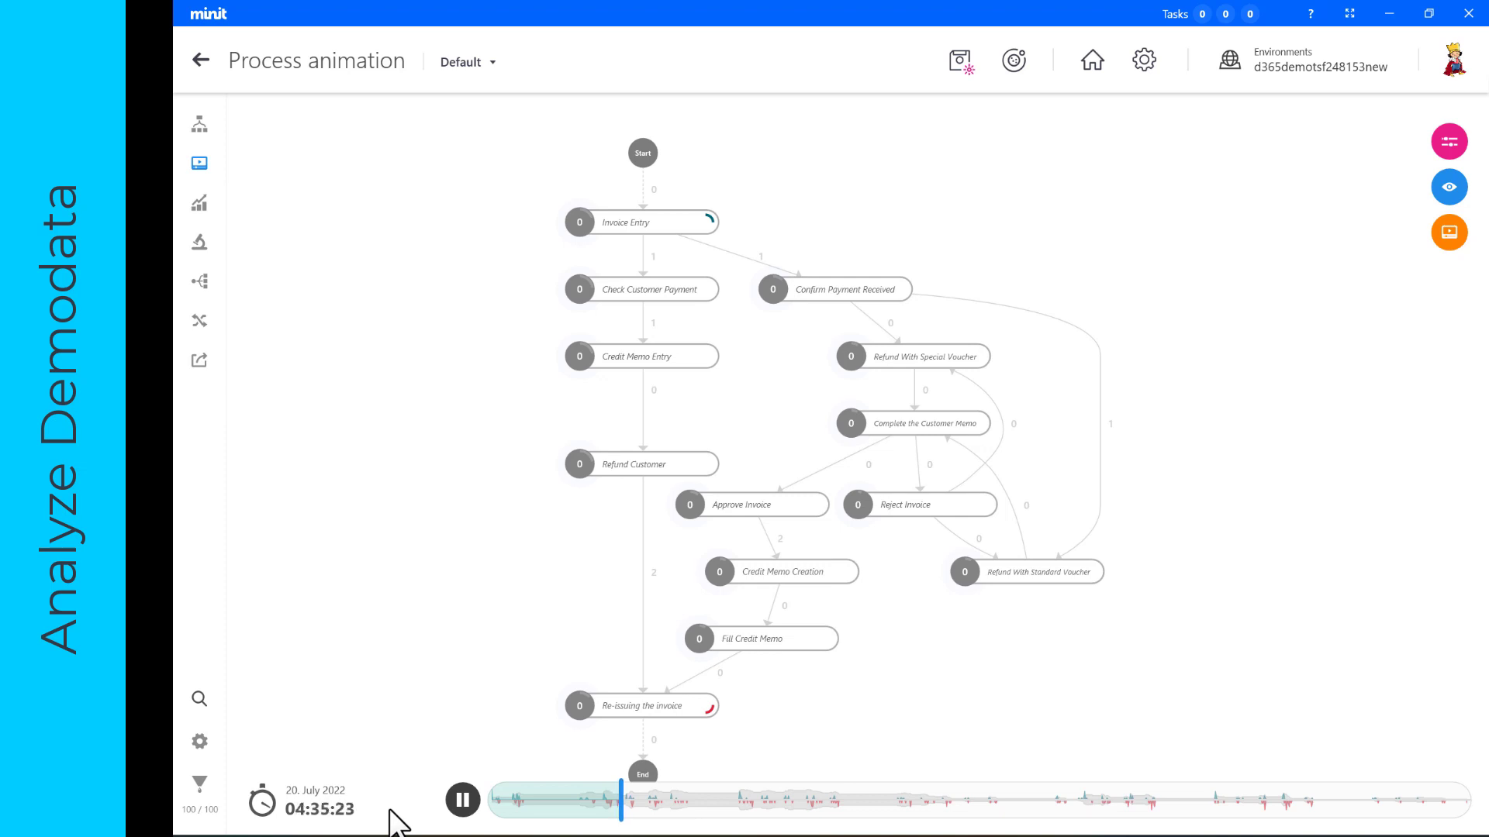
pyautogui.click(463, 799)
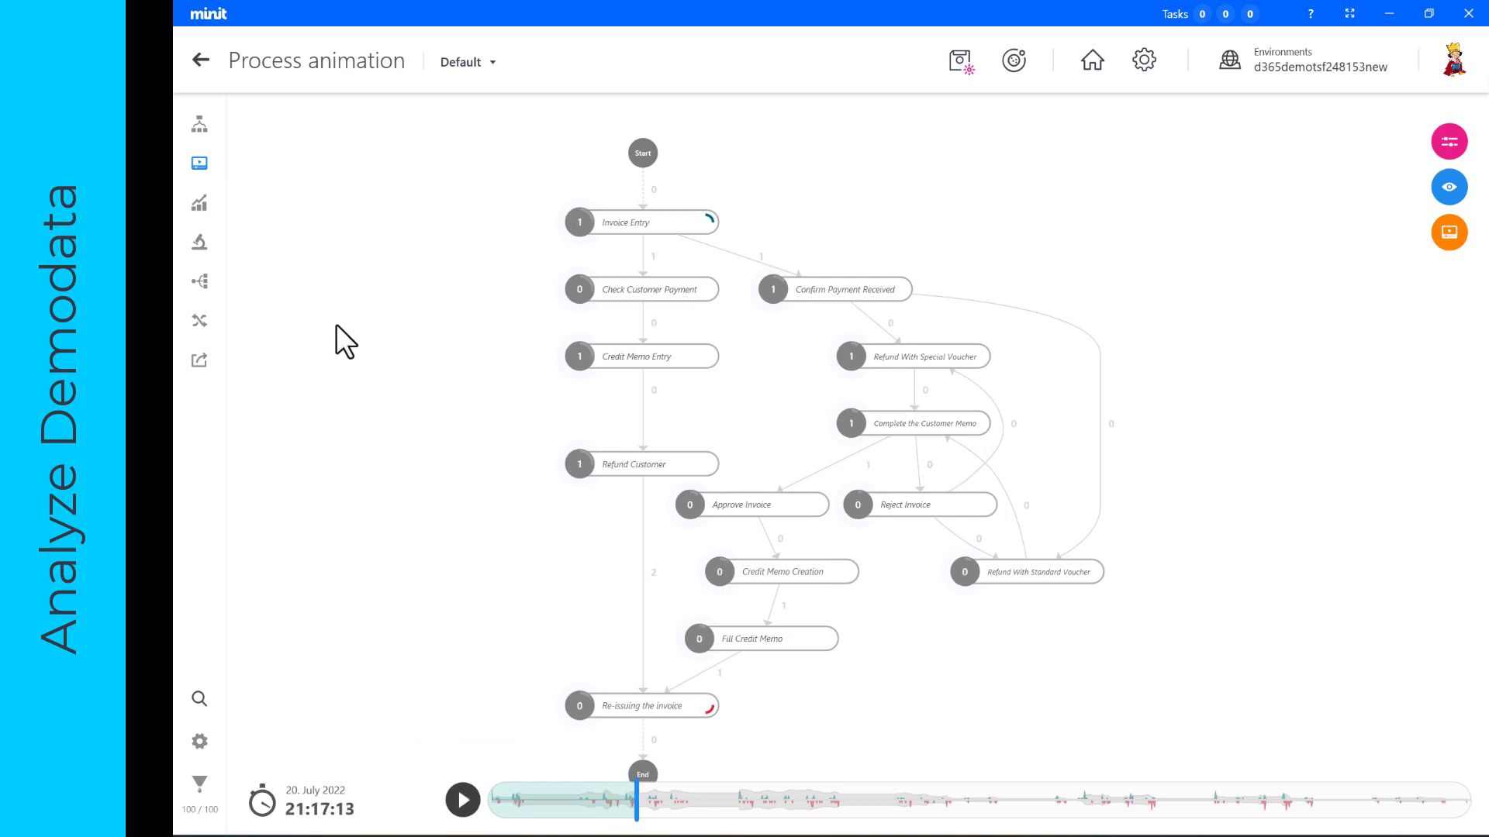
# Step: View the case statistics, narrow the active cases chart to the later dates and bring up a timeframe filter for 8/5/2022
pyautogui.click(201, 213)
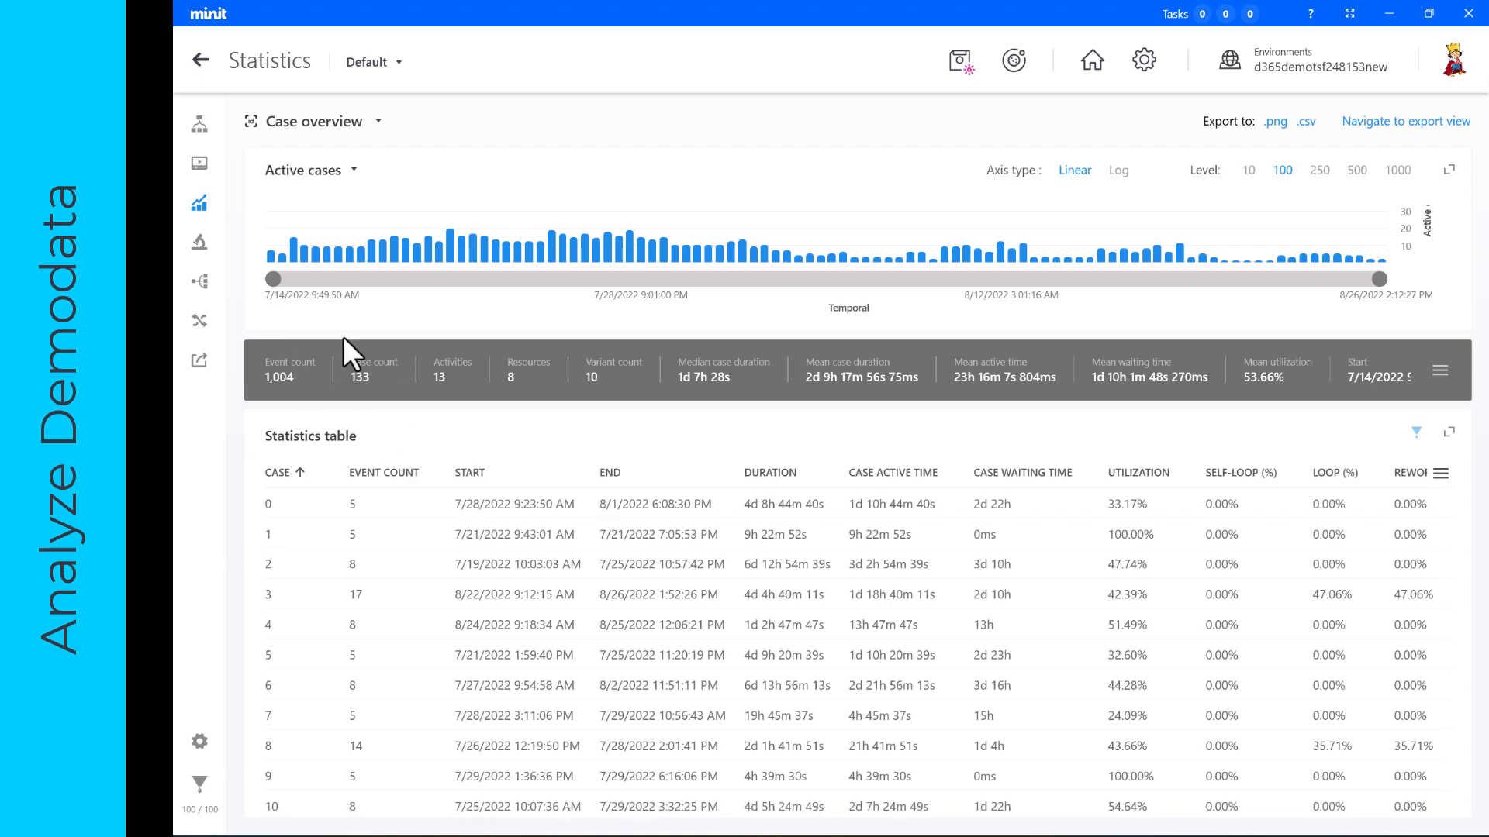
pyautogui.moveTo(271, 283); pyautogui.dragTo(654, 261)
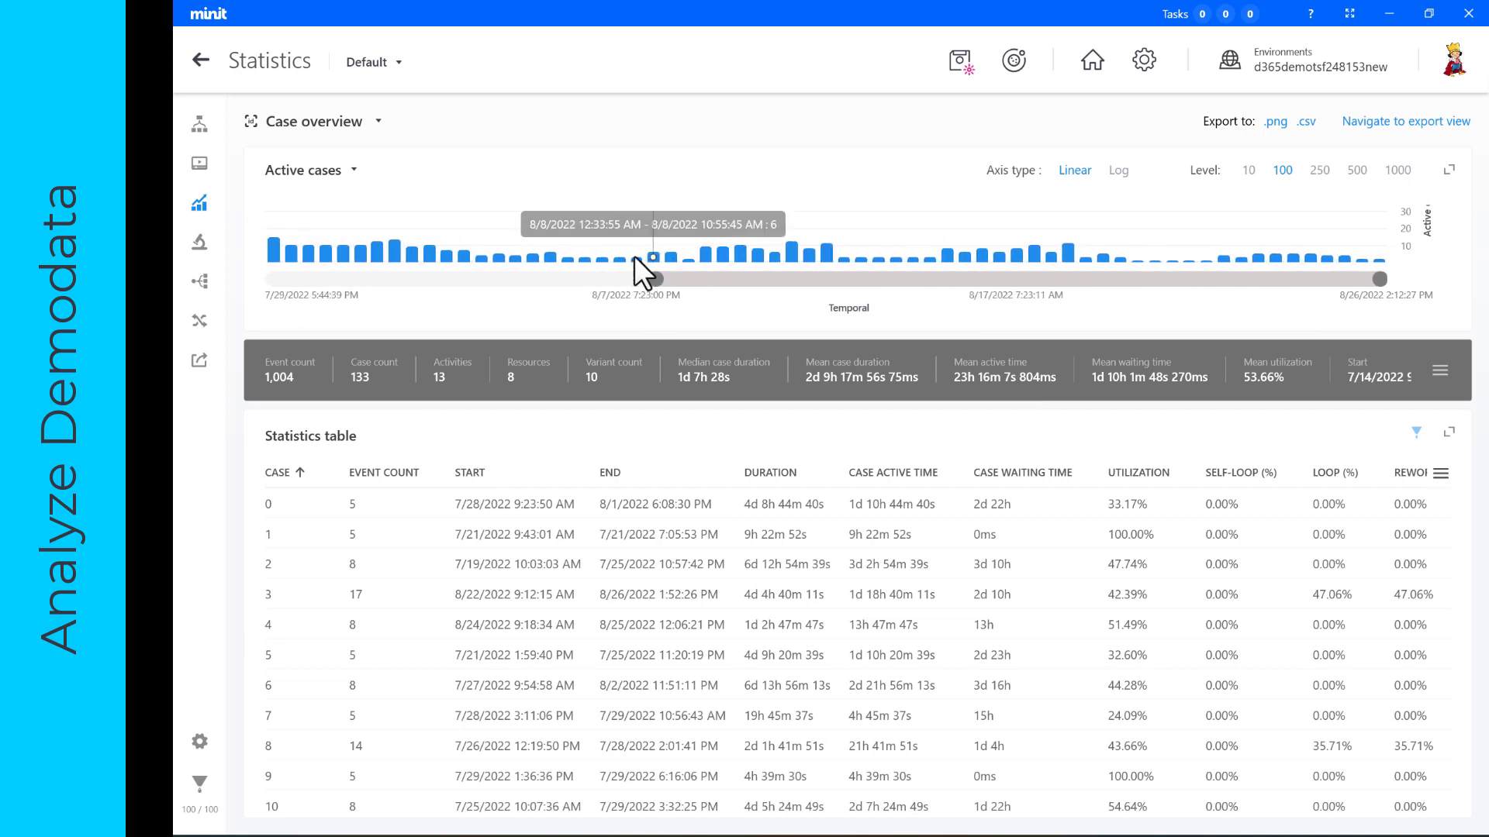
pyautogui.click(552, 255)
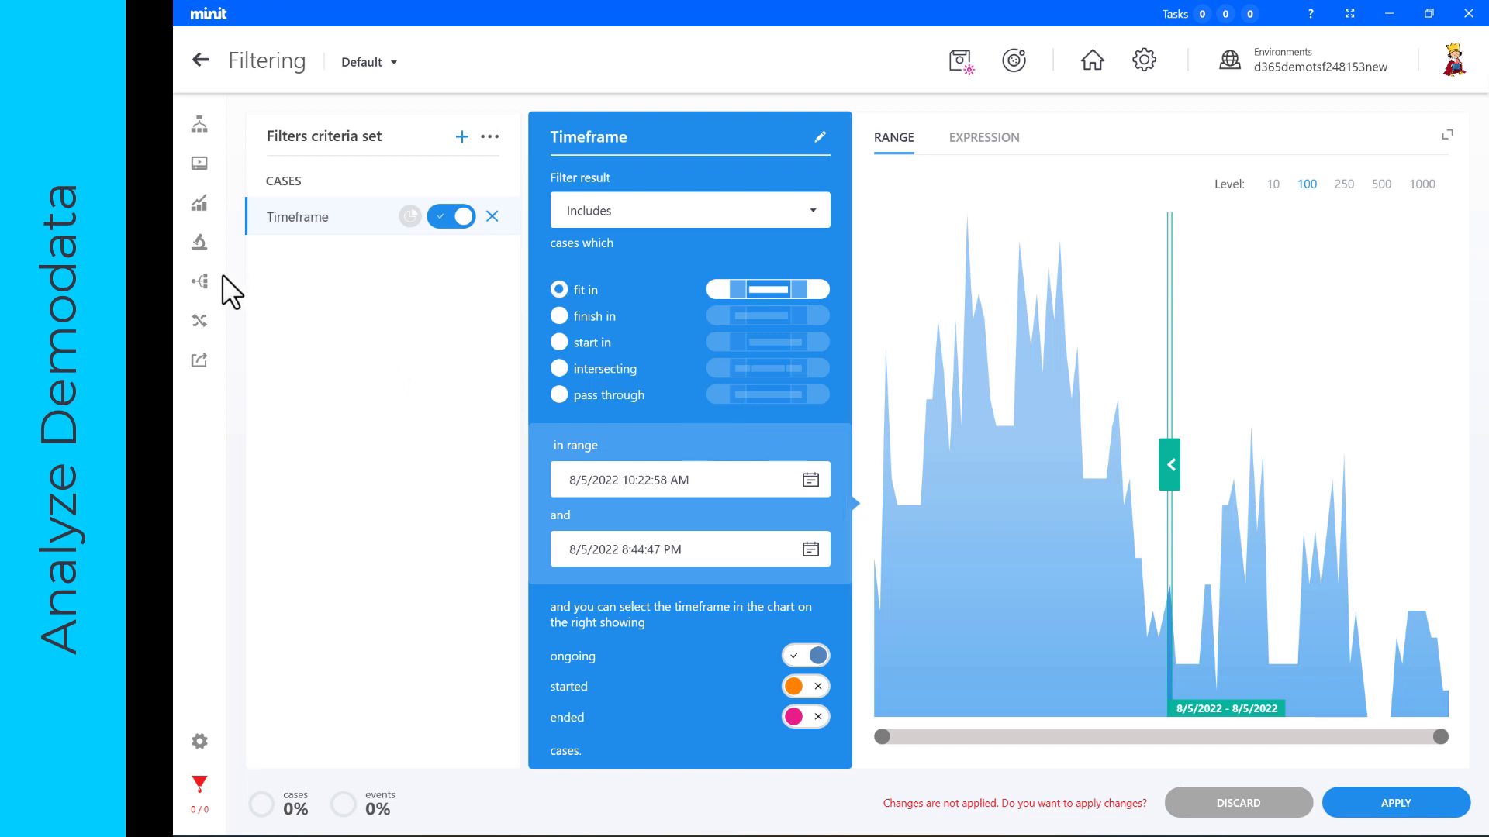
# Step: Run a root cause analysis of case duration described as "demo" and influenced by Case active time, and expand the lower-duration branch
pyautogui.click(200, 247)
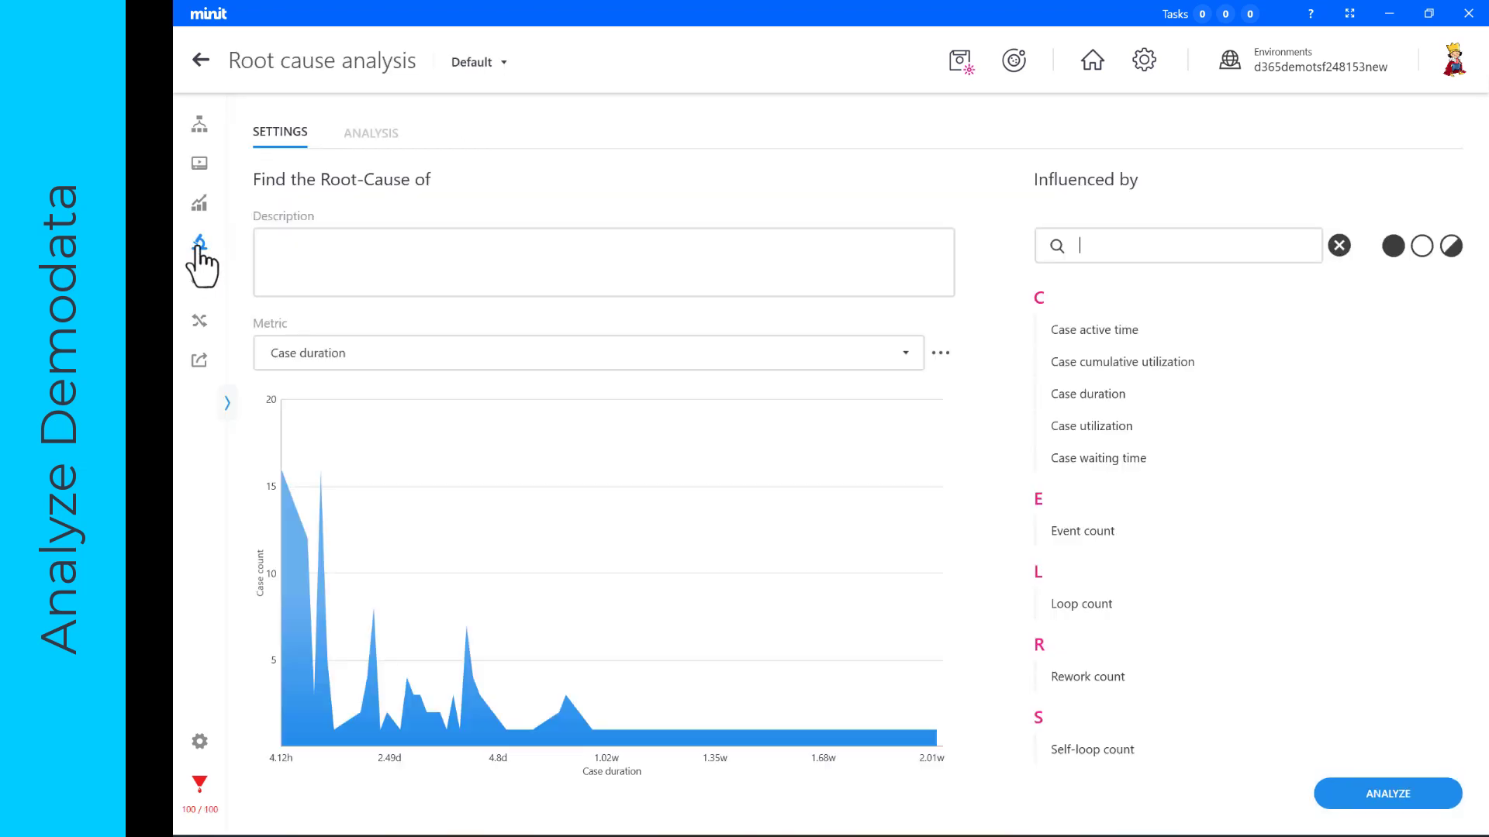
pyautogui.click(328, 250)
pyautogui.write('demo')
pyautogui.click(1098, 337)
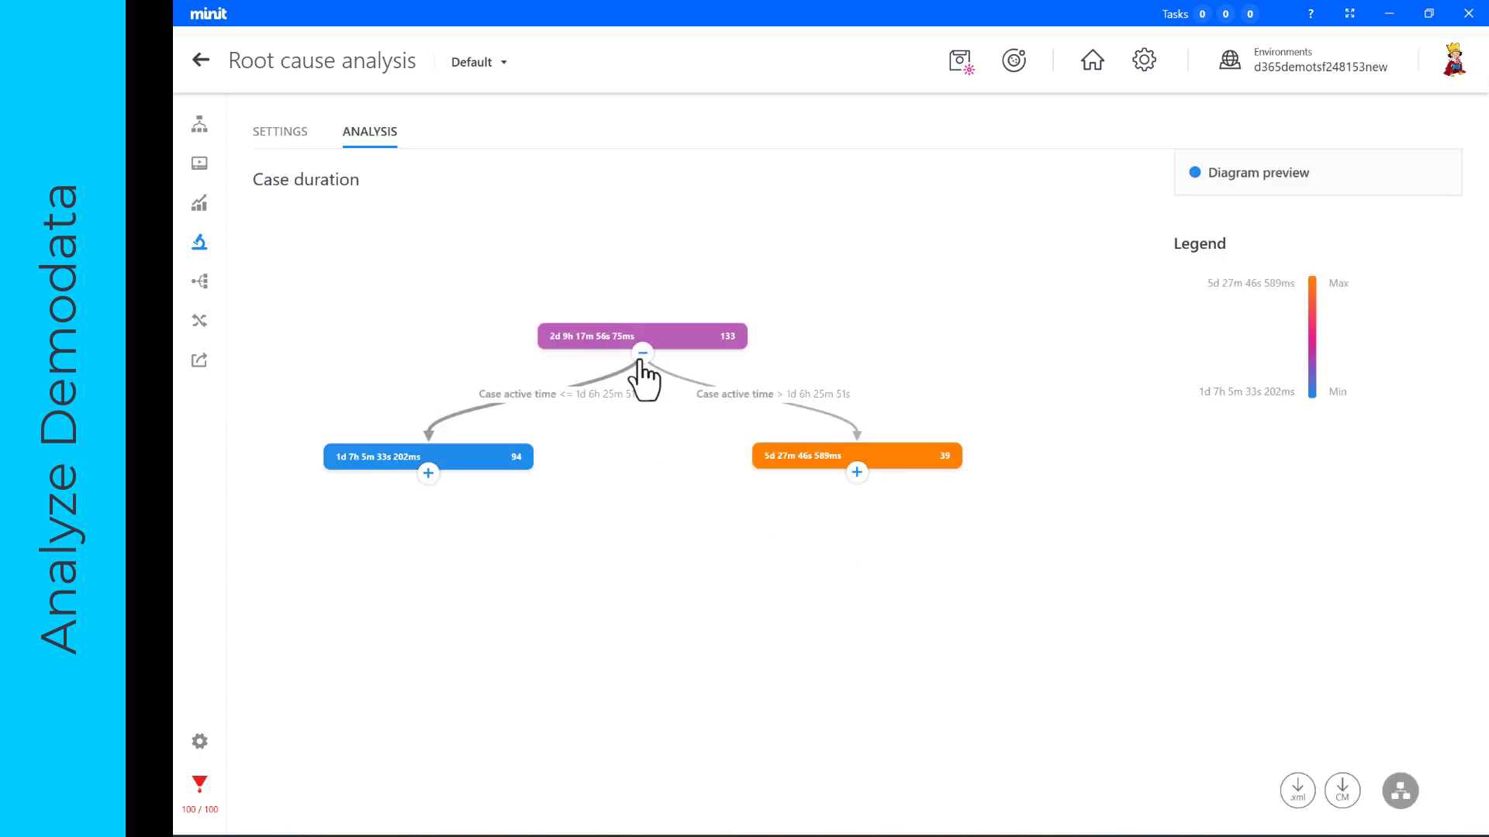
pyautogui.click(428, 473)
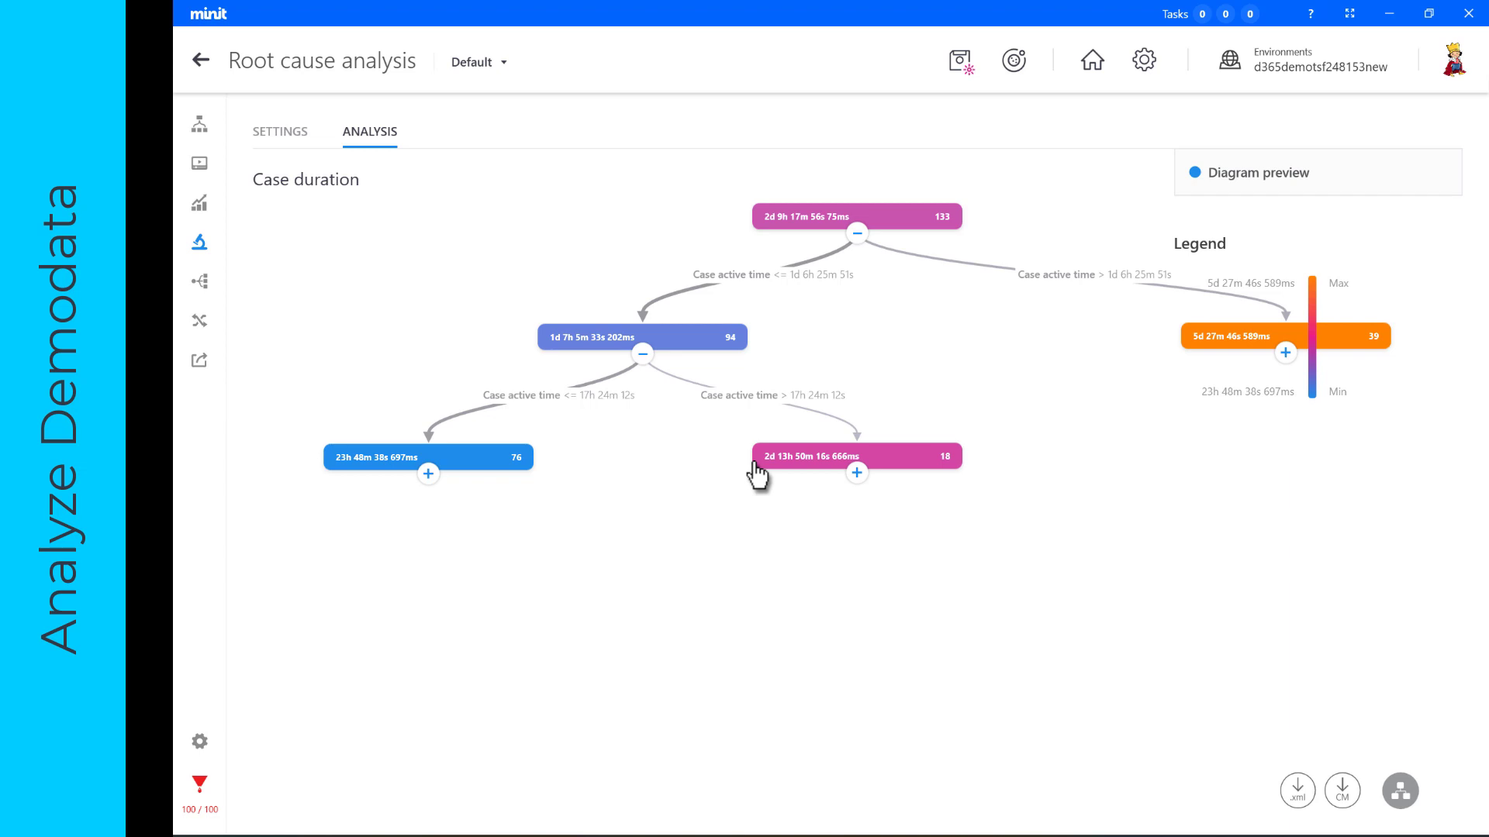
# Step: Examine Variant 6 in the variants view through its overview, cases table and cases Gantt chart
pyautogui.click(201, 282)
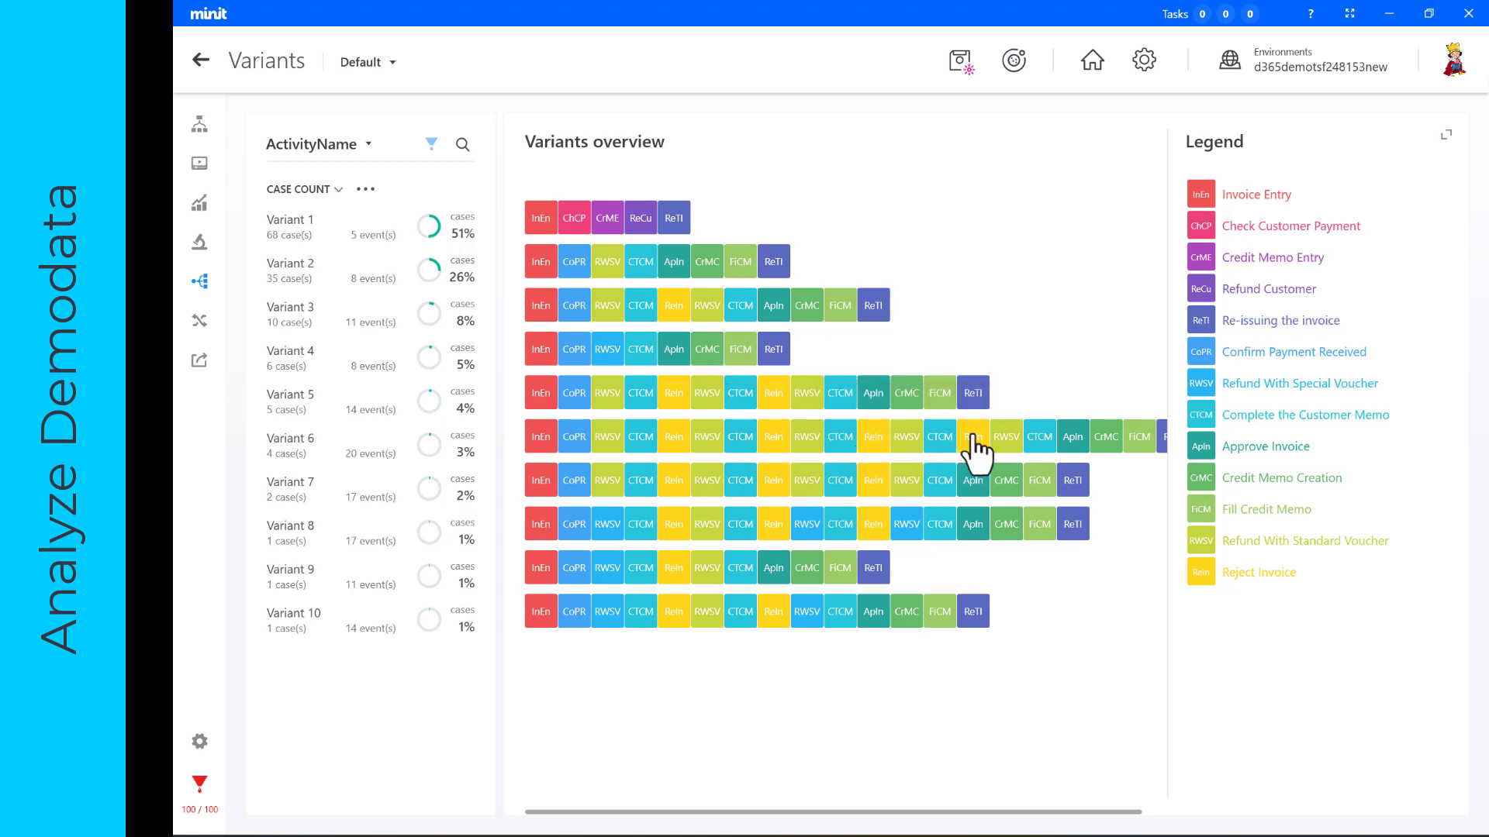
pyautogui.click(297, 458)
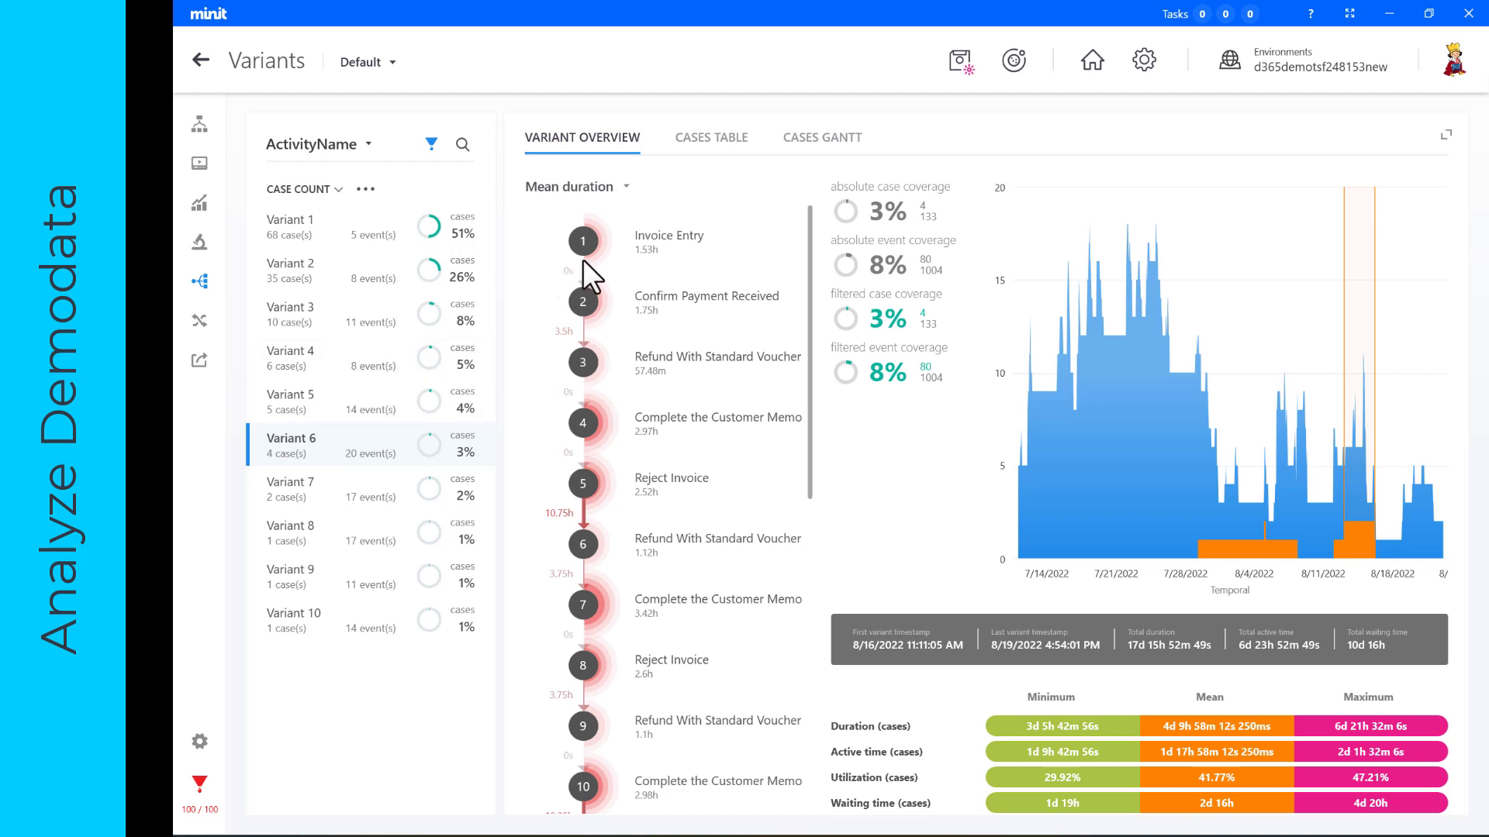
pyautogui.click(711, 144)
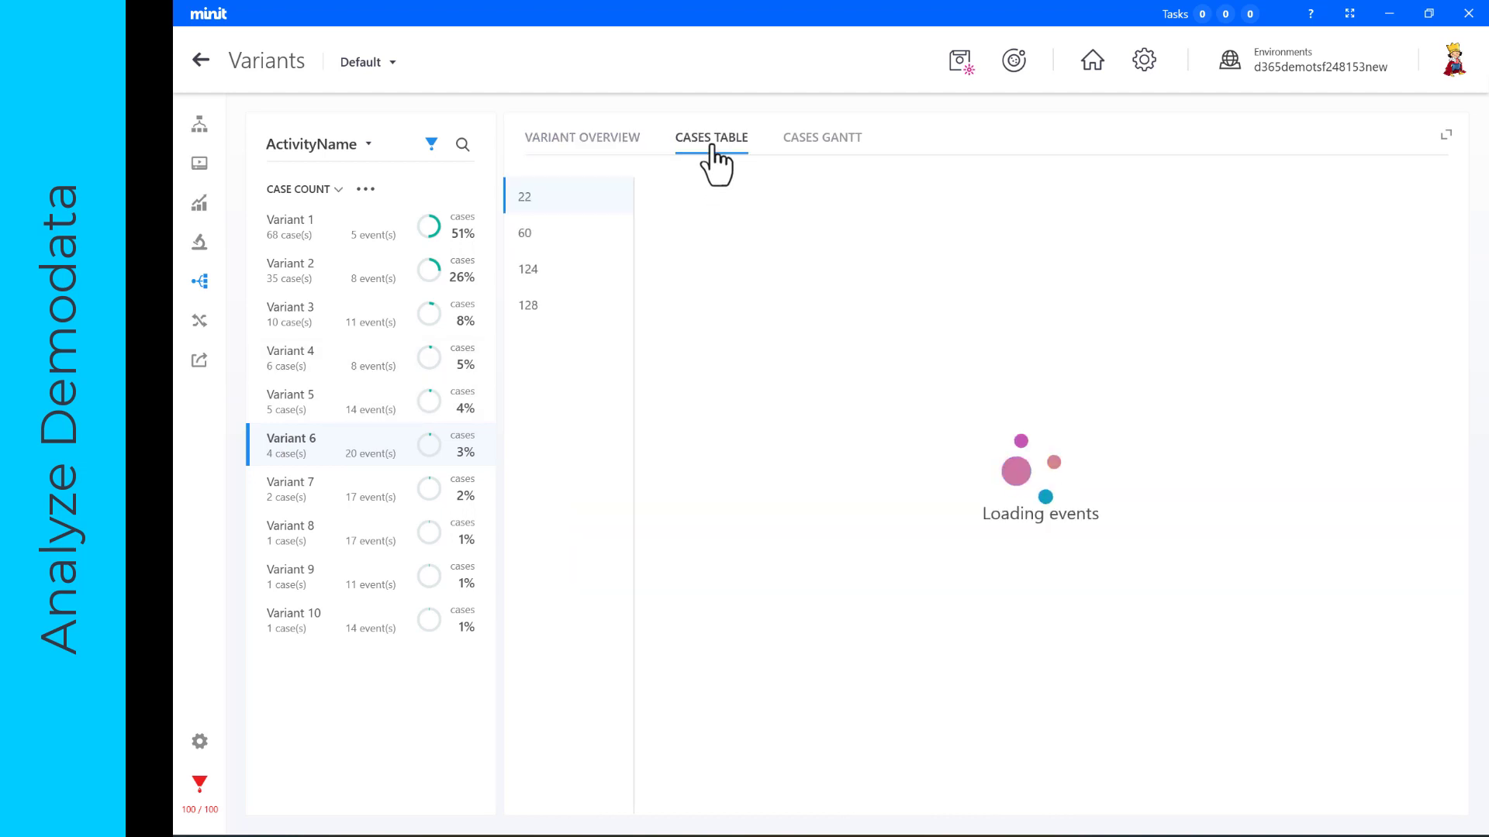
pyautogui.click(789, 144)
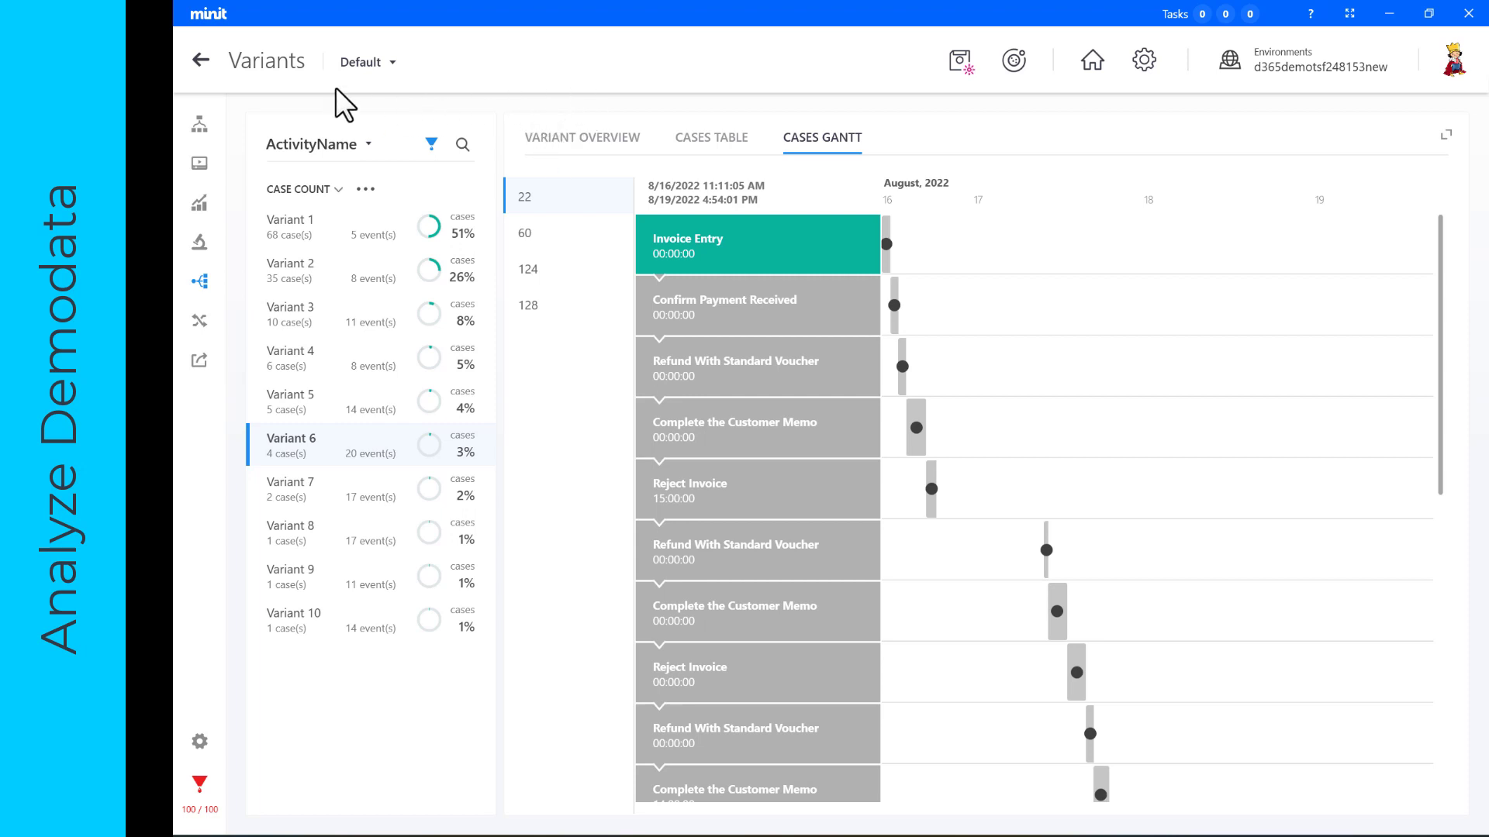
# Step: Leave the view discarding its changes, collapse ProcessMiningDEBlogpost1 and open the Default view of DemoBlogPostENDemo1
pyautogui.click(201, 60)
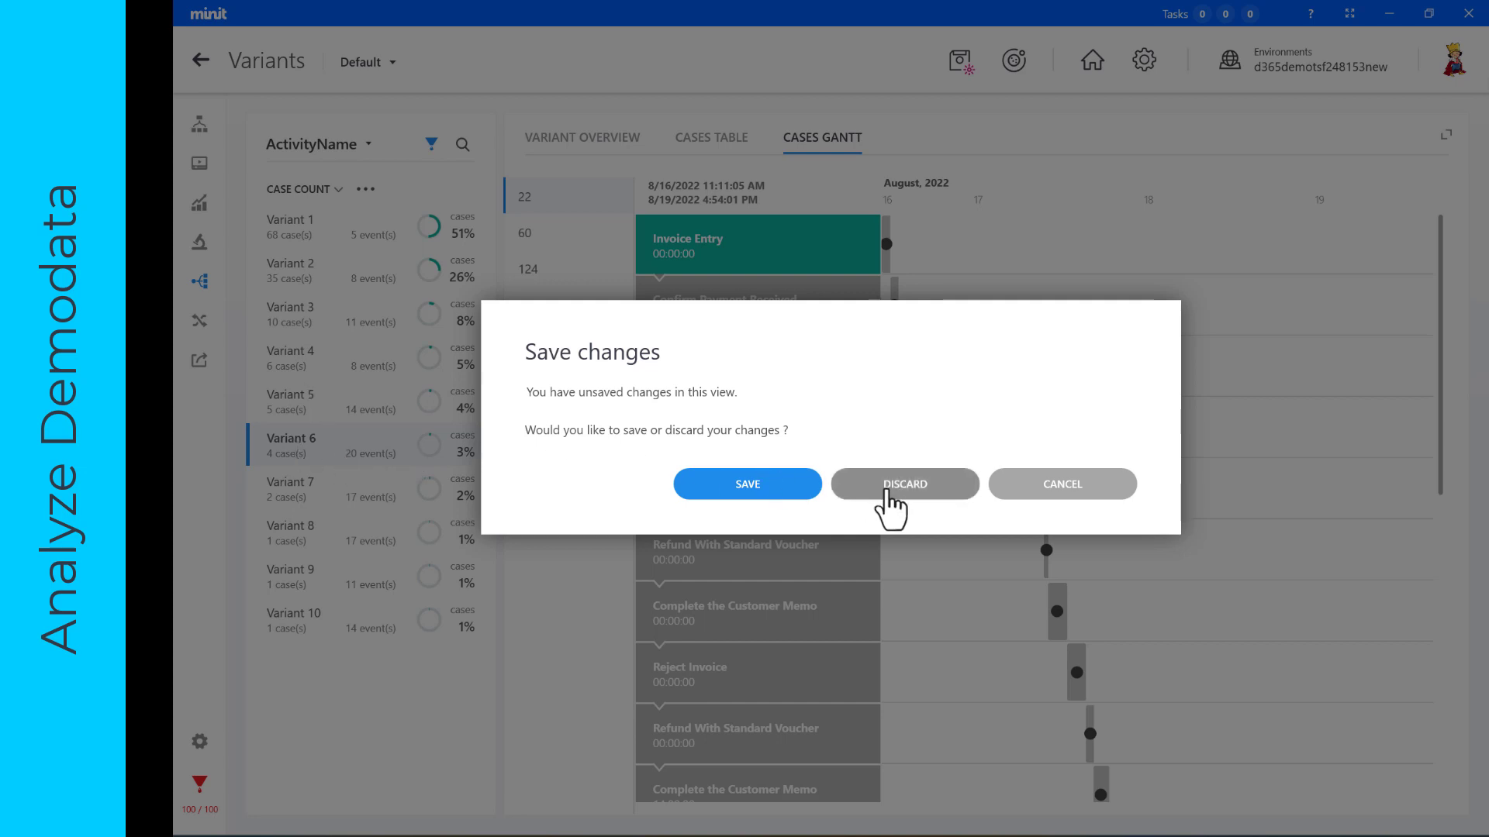
pyautogui.click(886, 489)
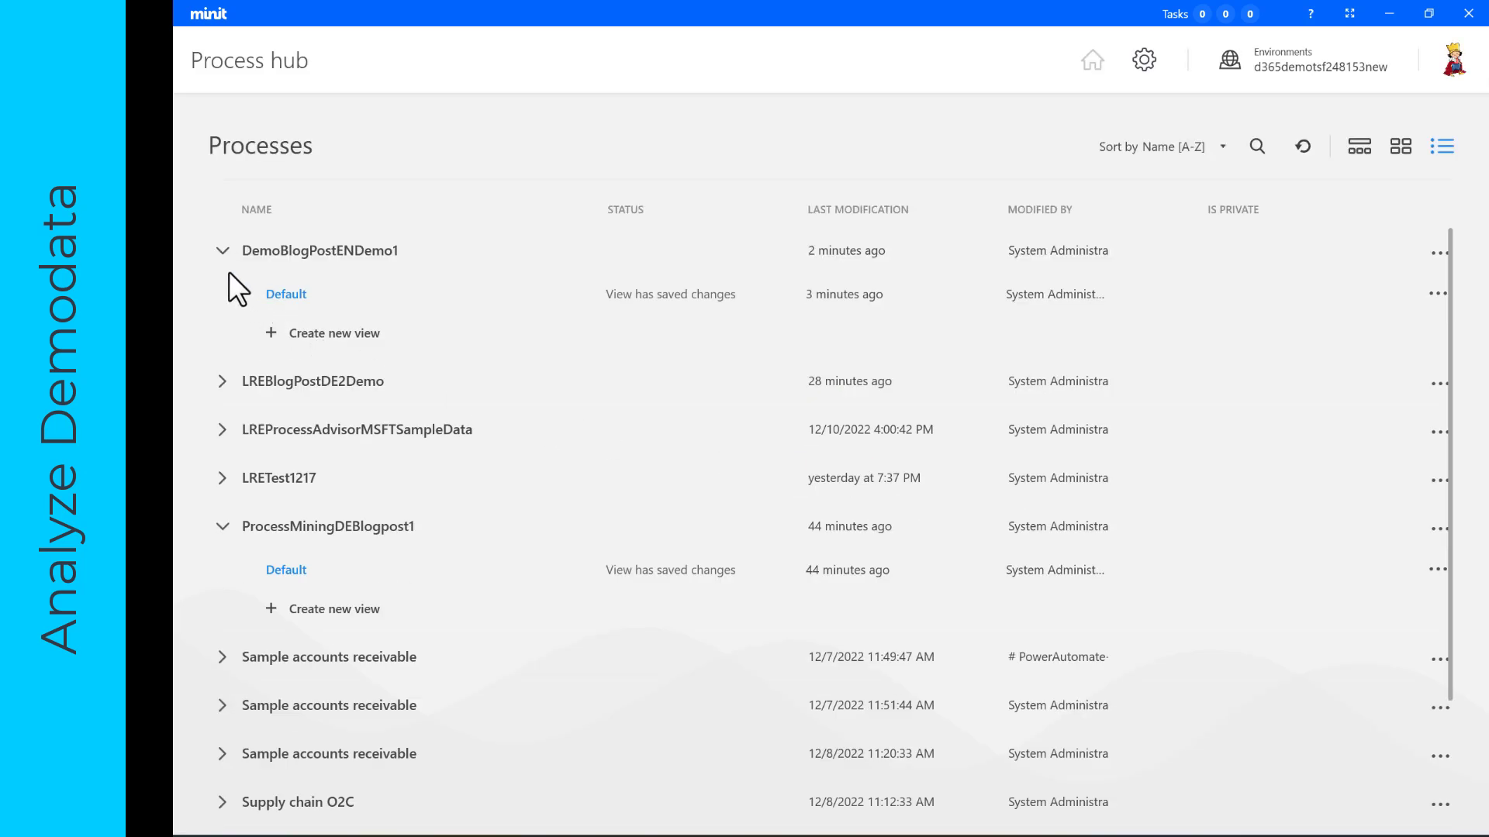
pyautogui.click(223, 527)
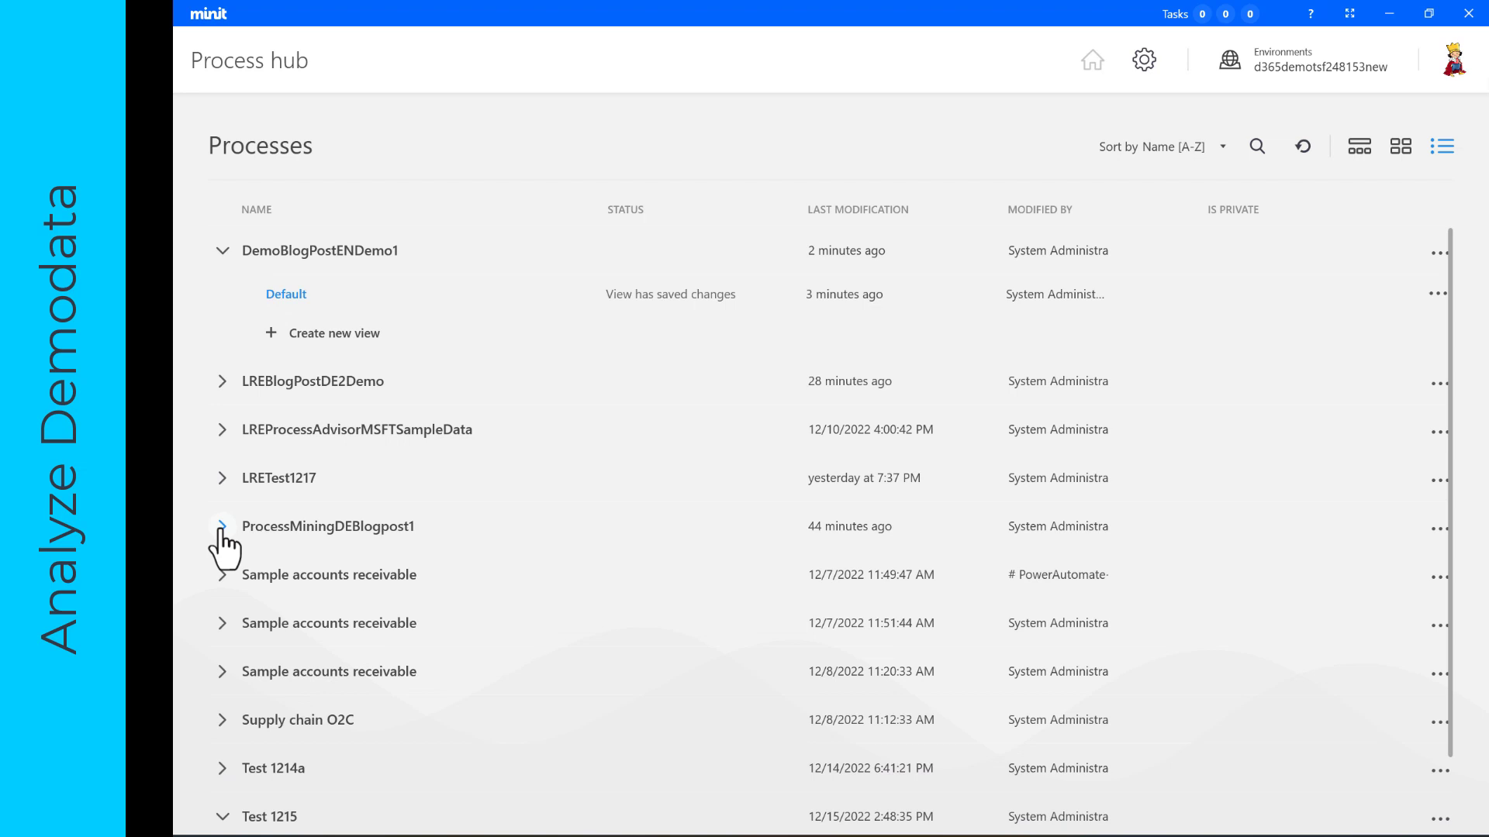
pyautogui.click(287, 299)
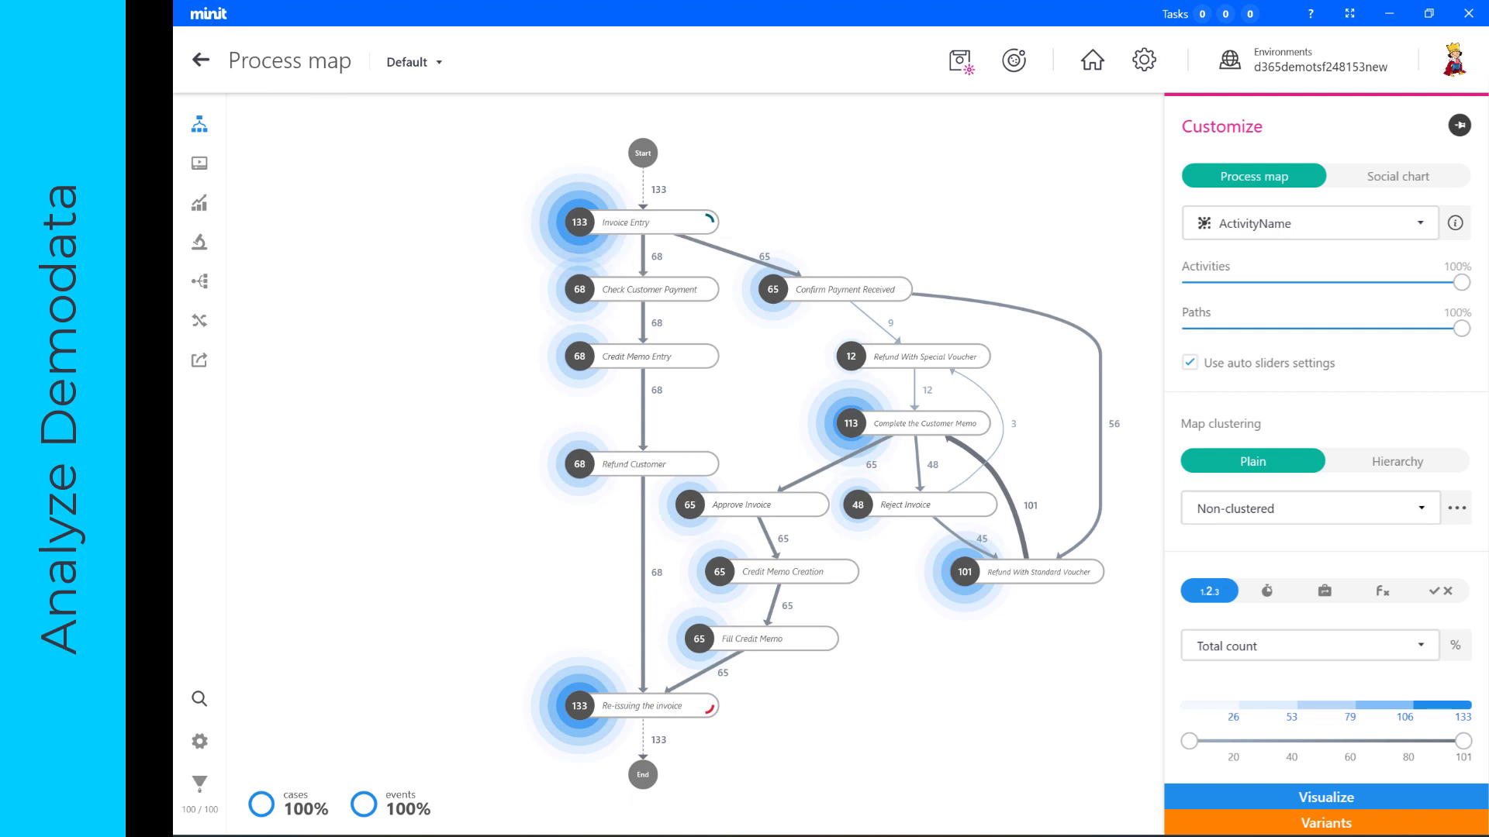
# Step: Switch to Power Automate and compare the Map, Variant DNA and Summary pages of the DemoBlogPostENDemo1 report
pyautogui.hotkey('alt', 'Tab')
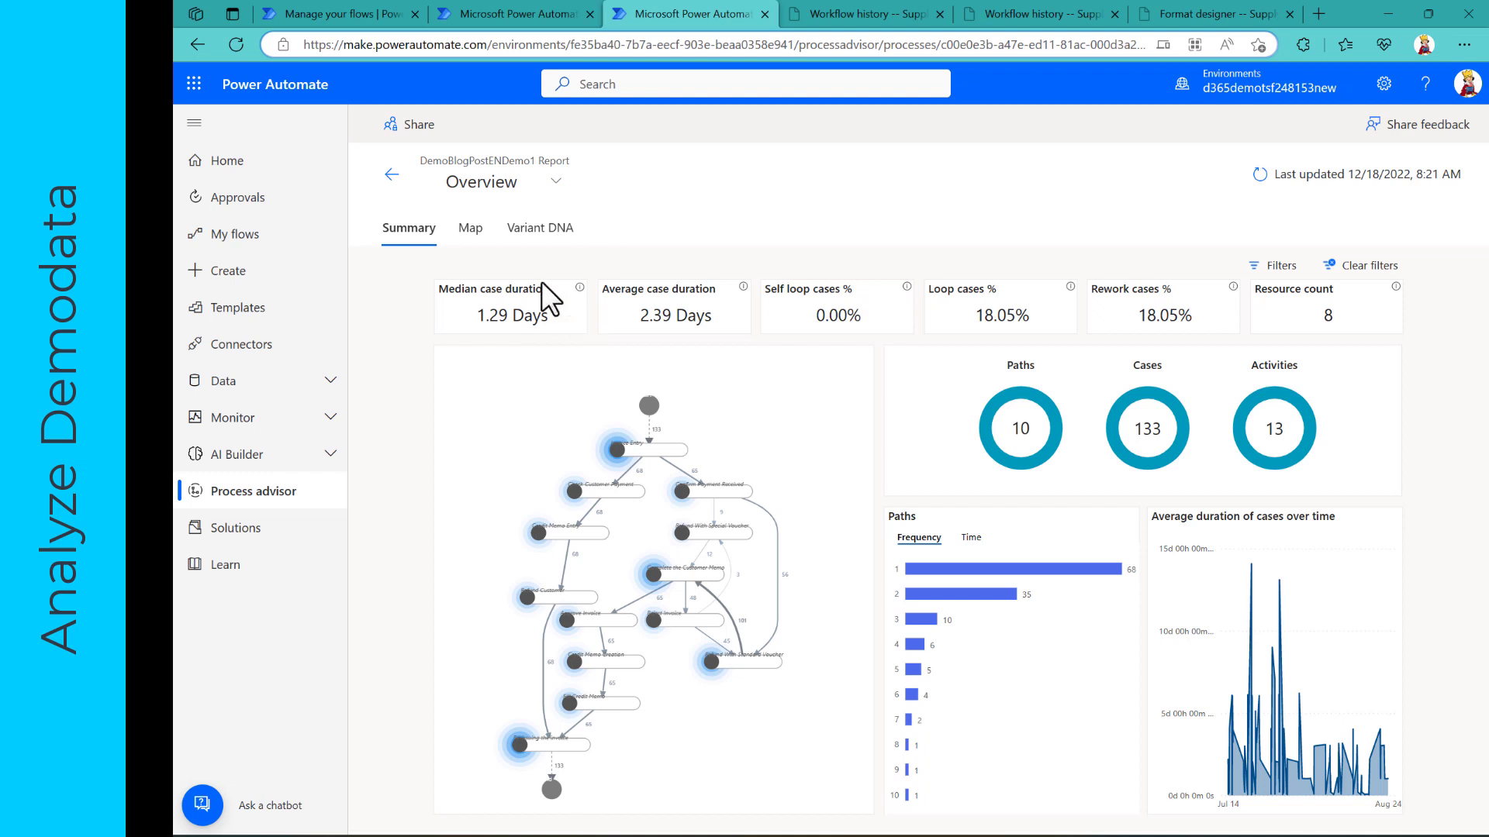
pyautogui.click(474, 246)
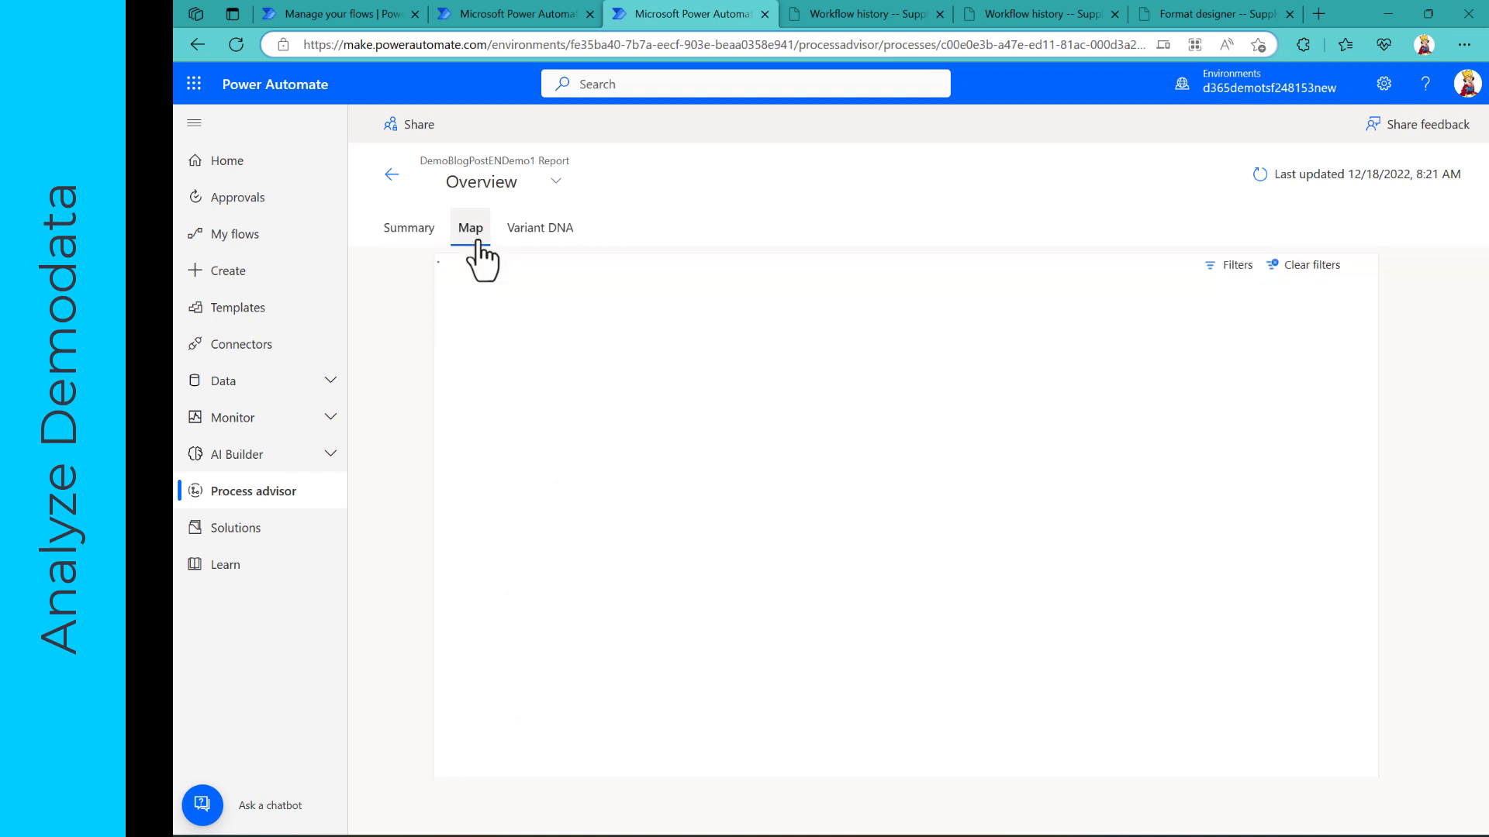
pyautogui.click(549, 238)
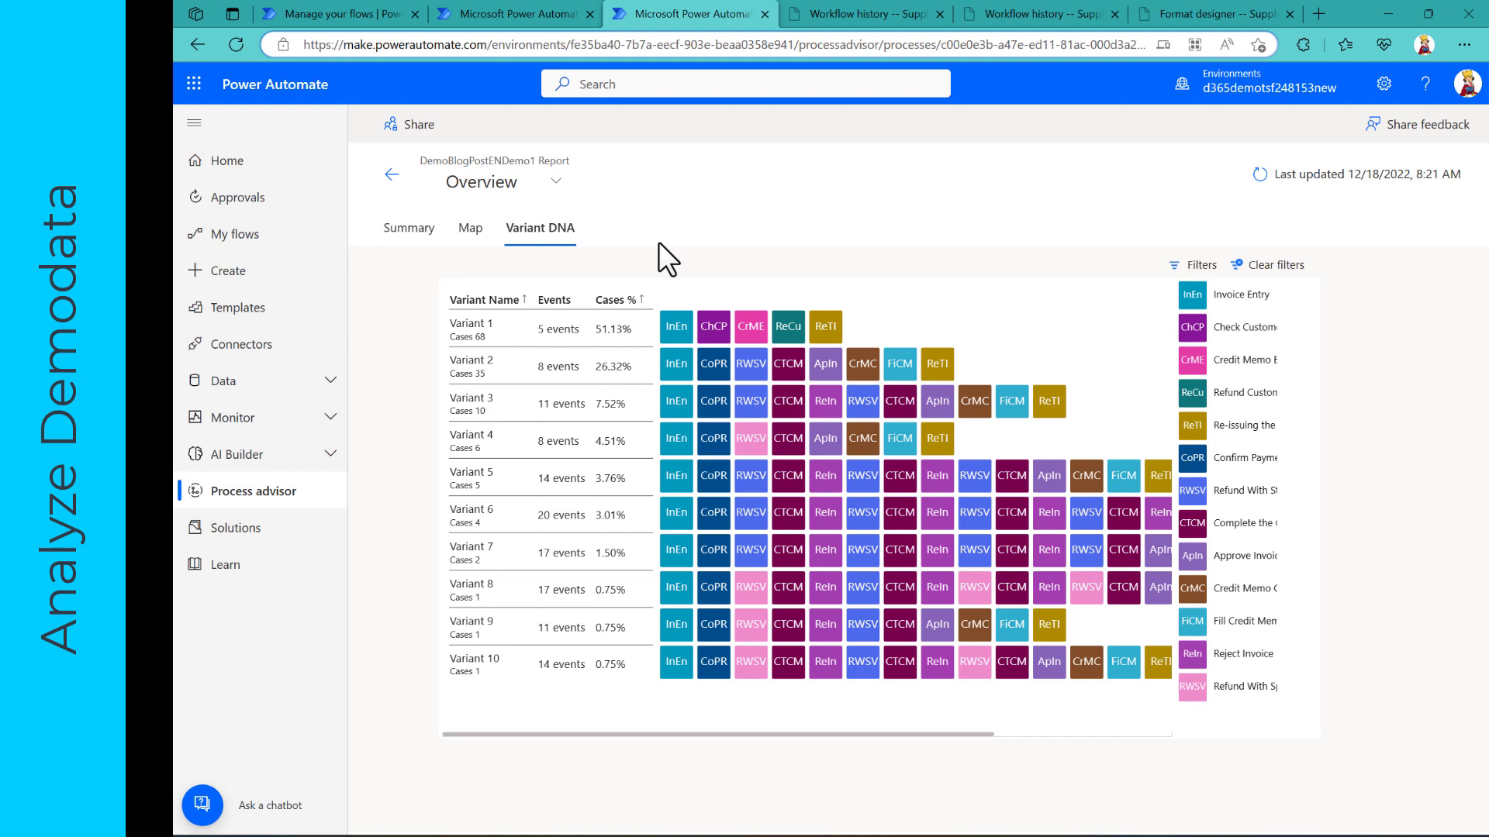
pyautogui.click(403, 240)
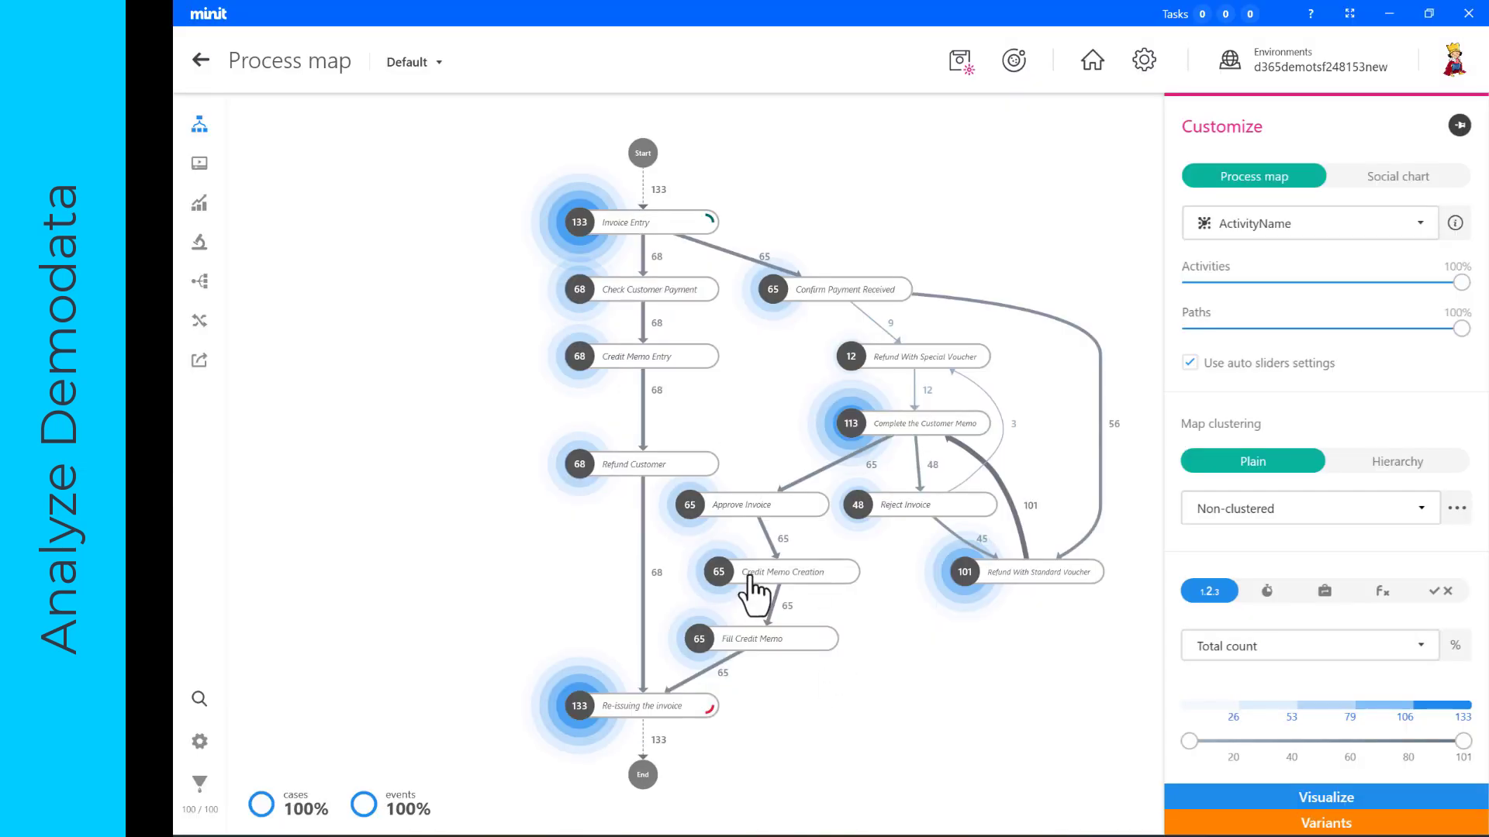
# Step: Switch back to Minit and leave the process map for the Process hub, discarding the unsaved changes
pyautogui.click(201, 59)
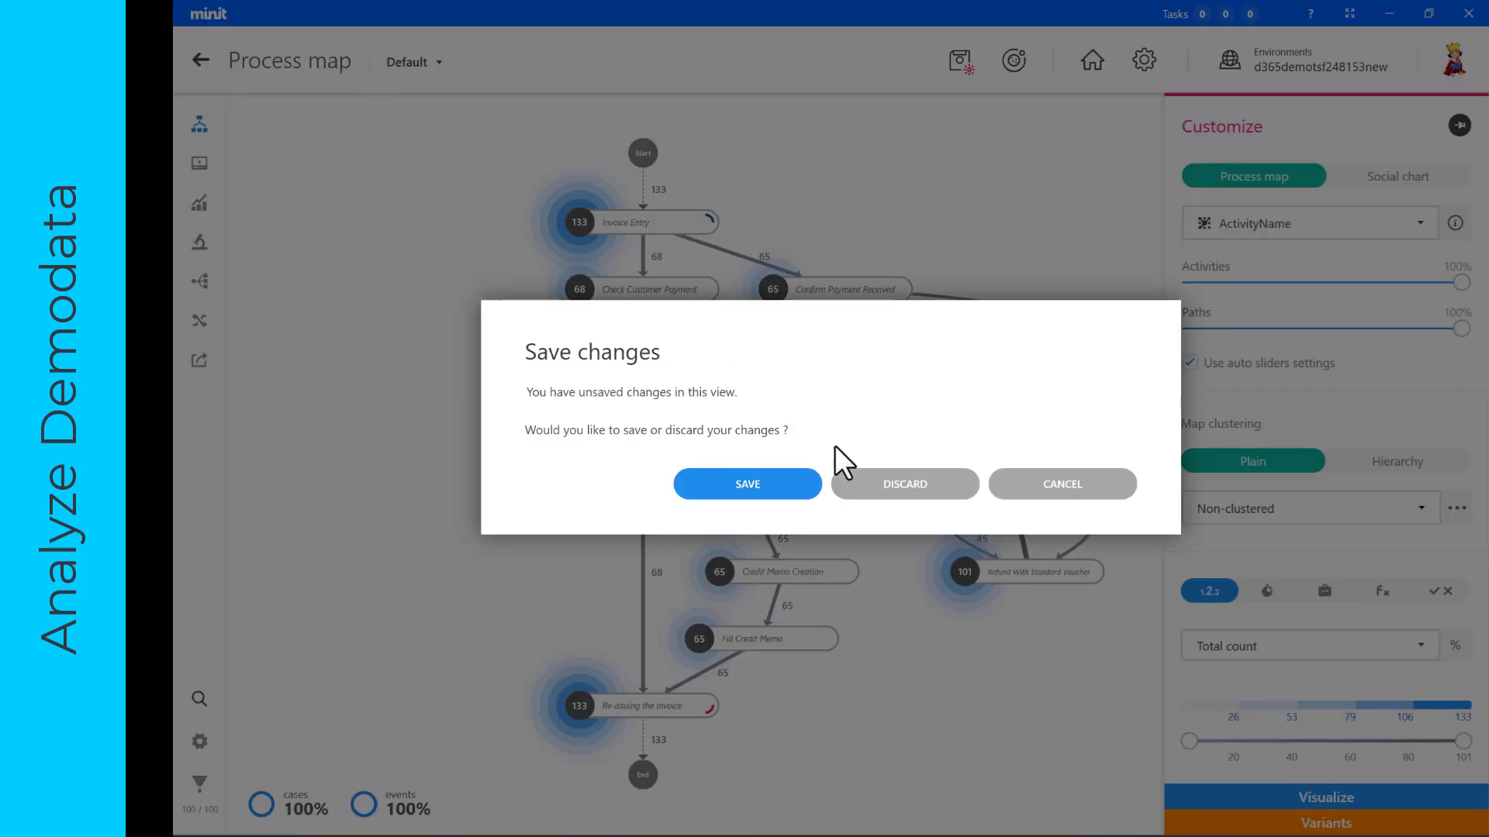
pyautogui.click(879, 490)
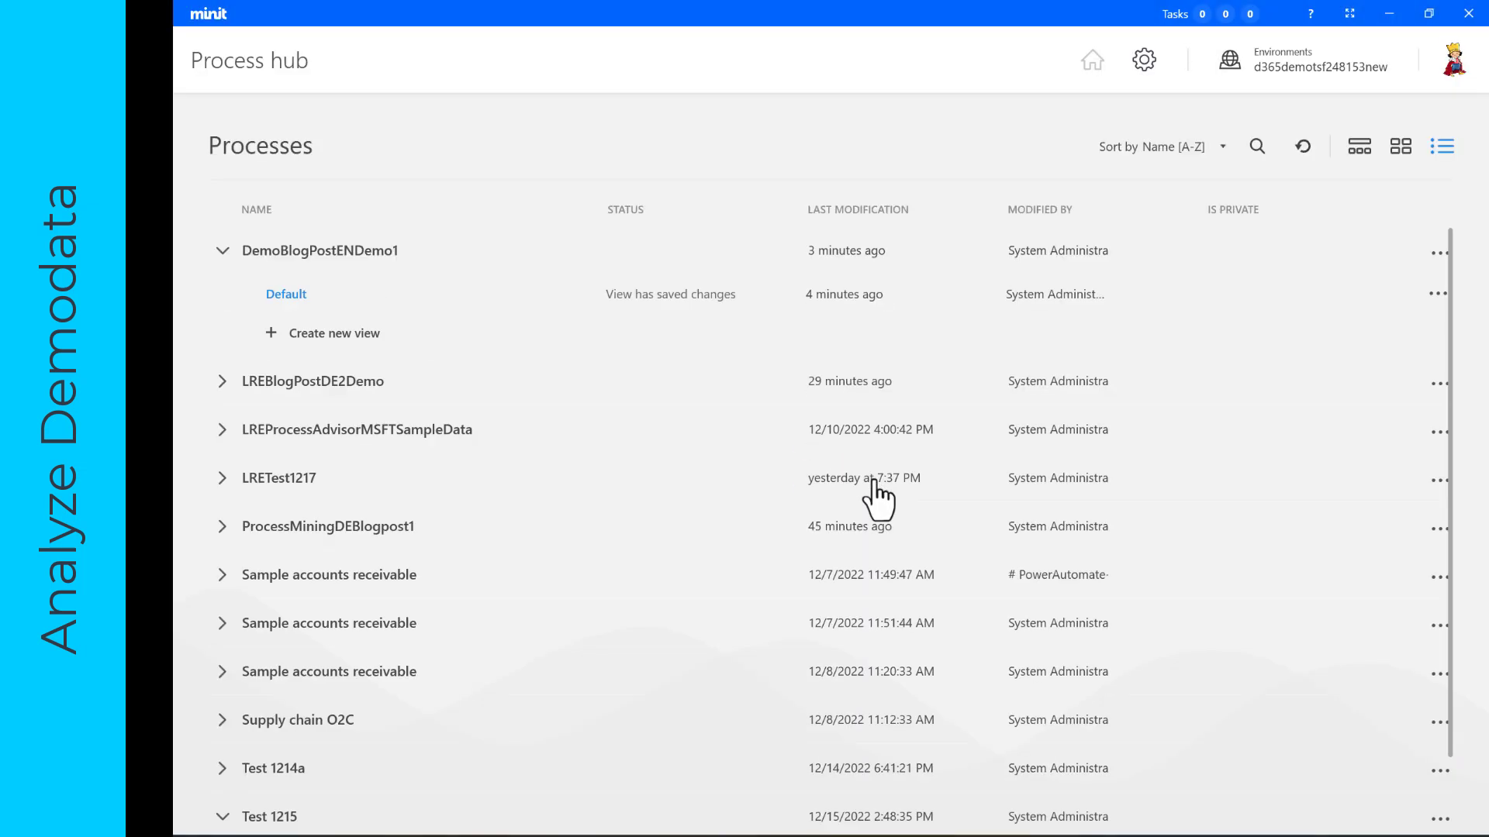
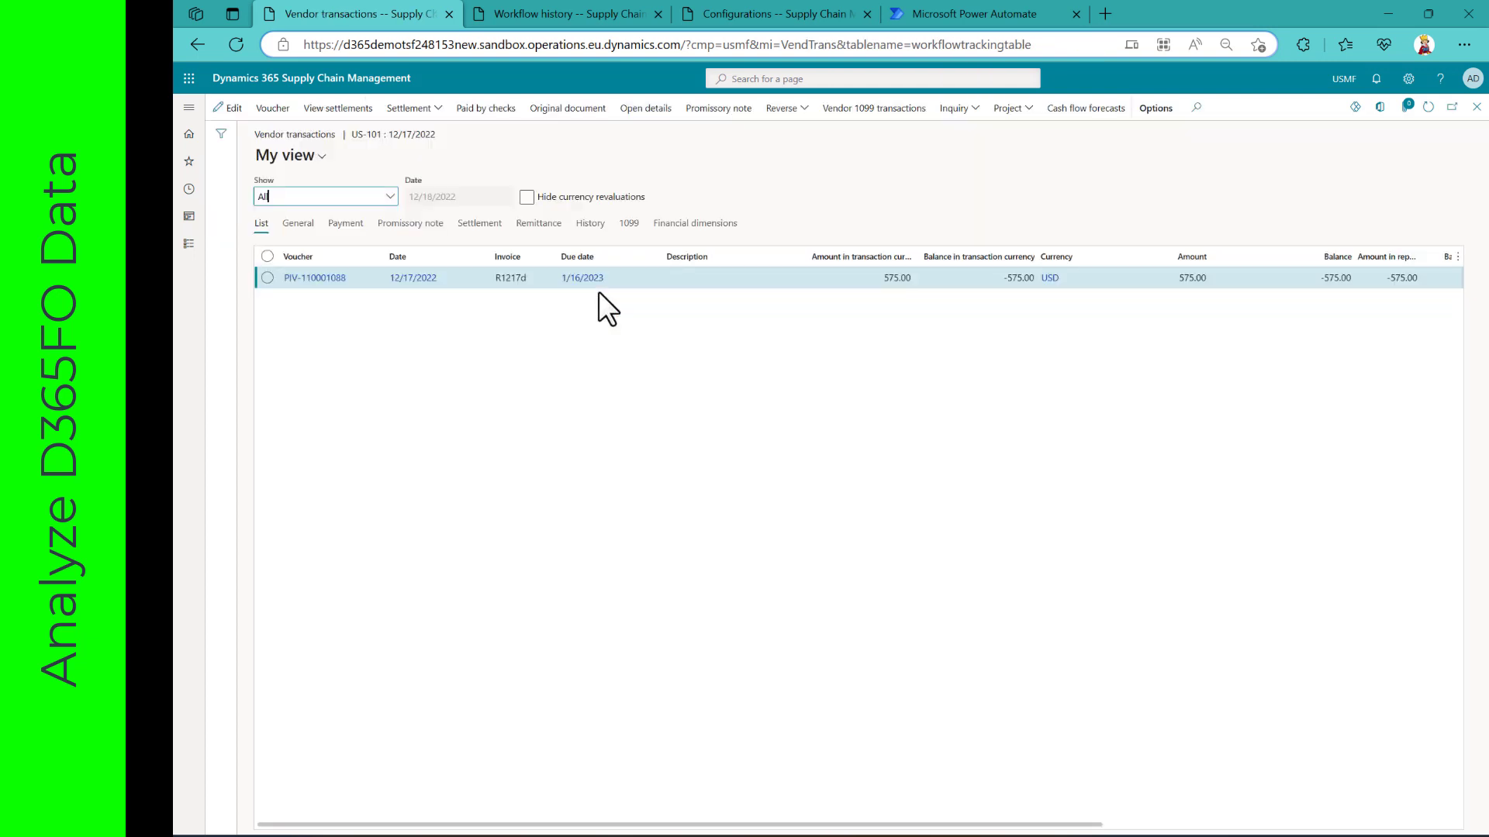
# Step: In Dynamics 365, trace the vendor transaction for invoice R1217d to its original purchase invoice and view that invoice's workflow history
pyautogui.click(567, 111)
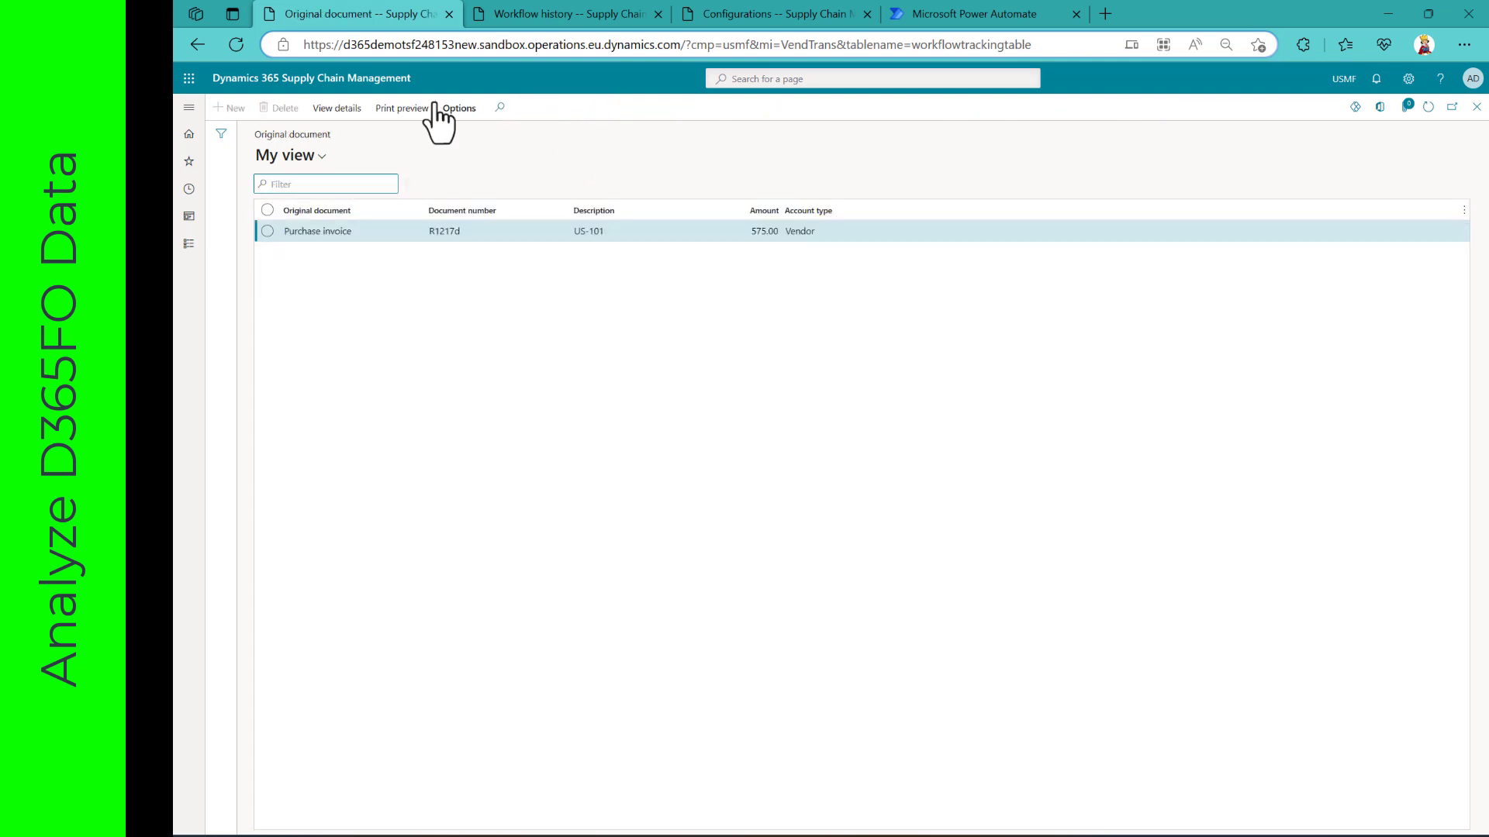
pyautogui.click(328, 109)
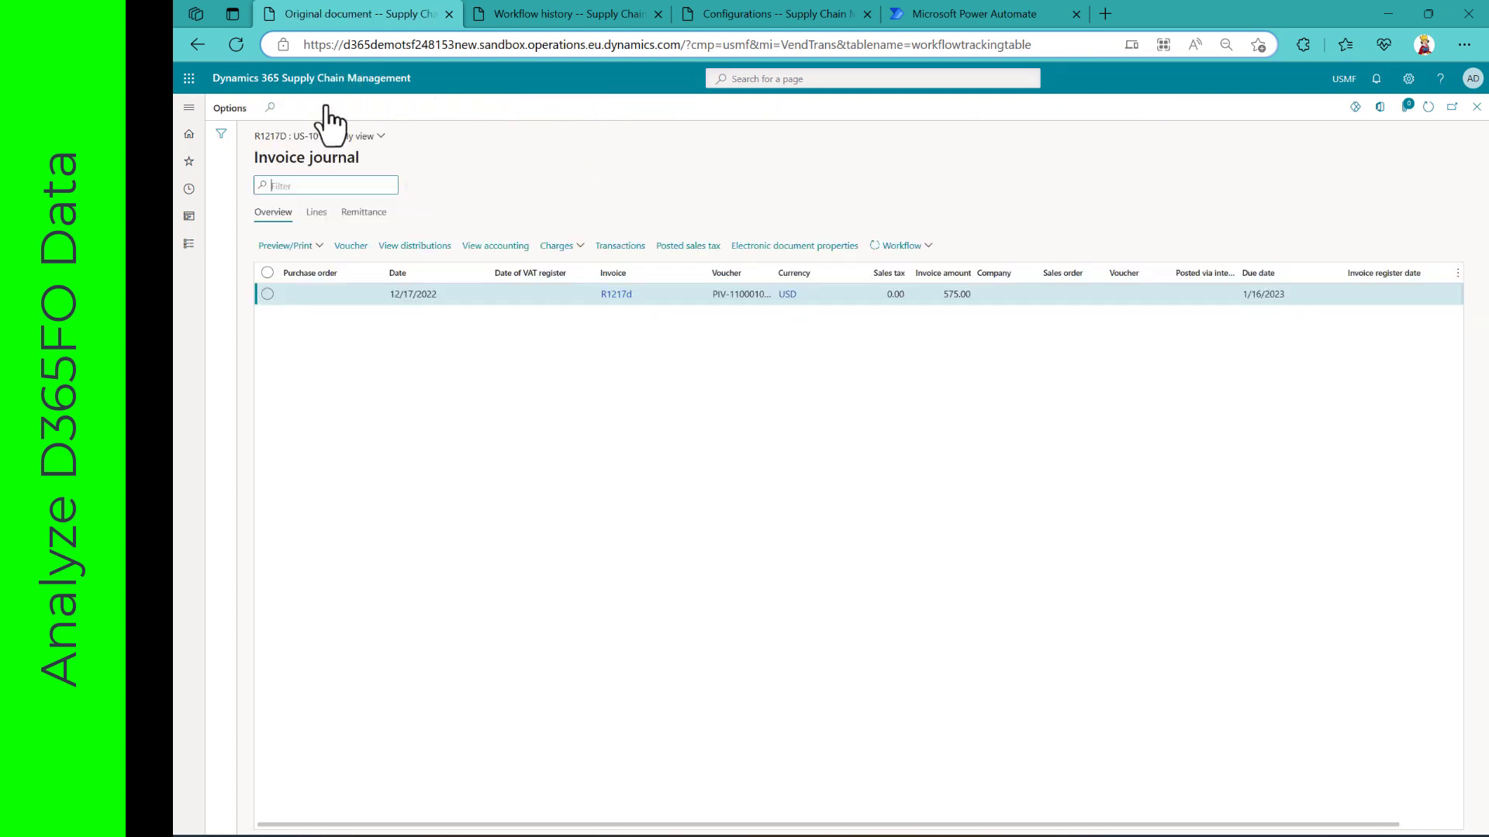
pyautogui.click(929, 247)
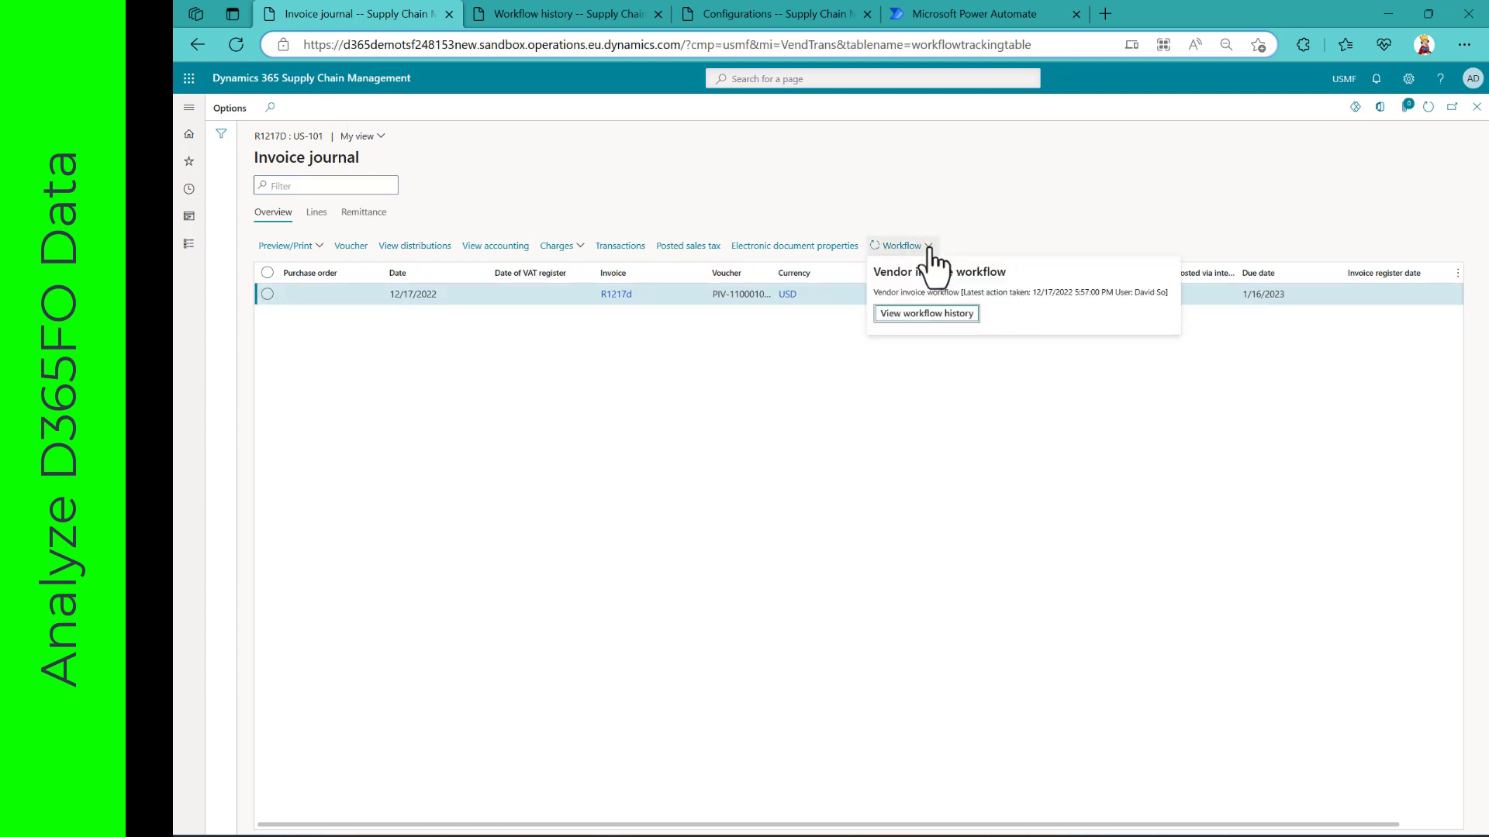
pyautogui.click(930, 314)
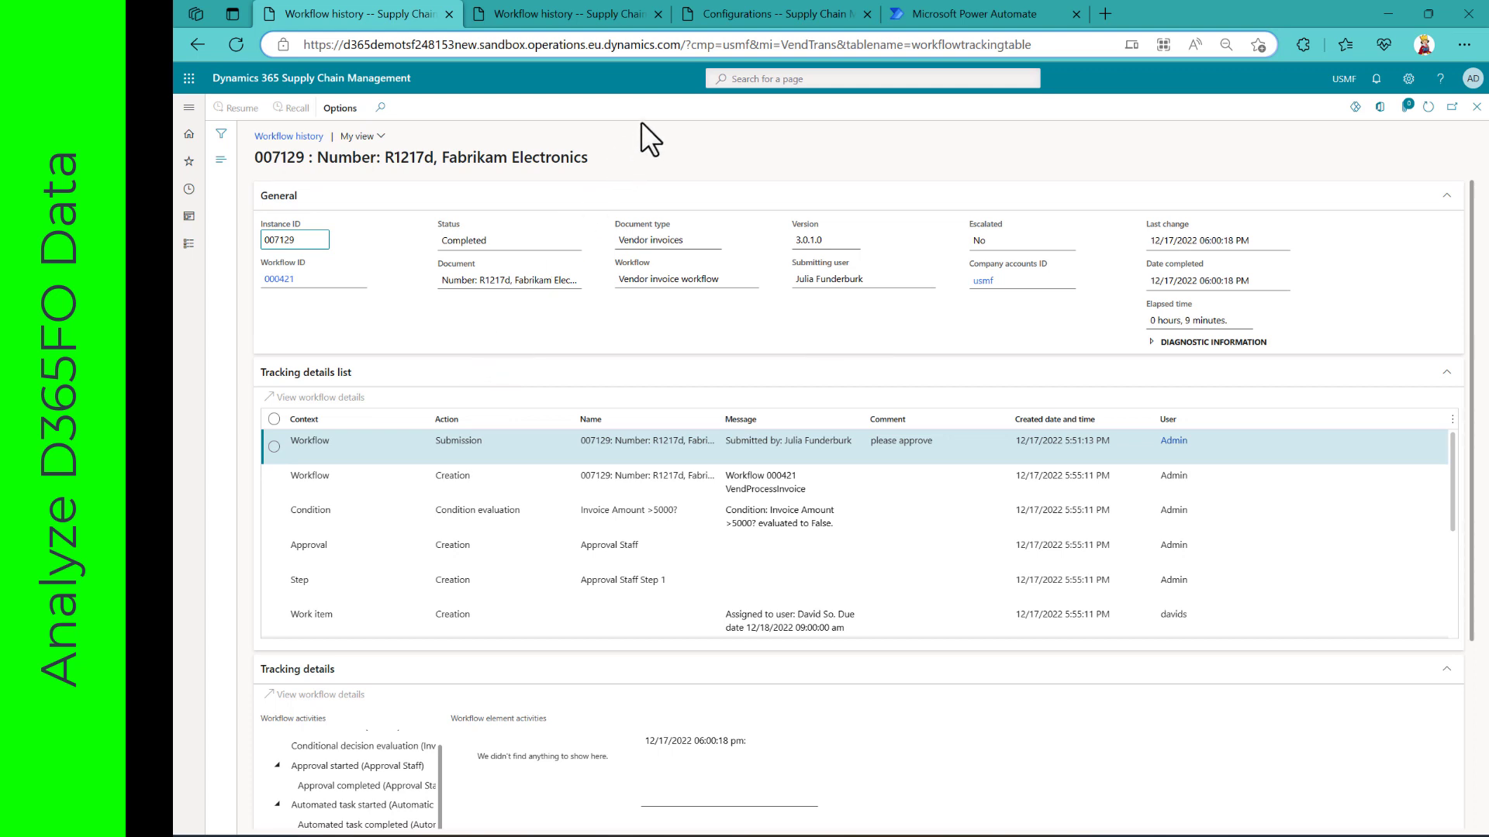
# Step: Switch to the Configurations page and examine the RecList fields in the LRE_ProcessMiningData data model
pyautogui.click(742, 15)
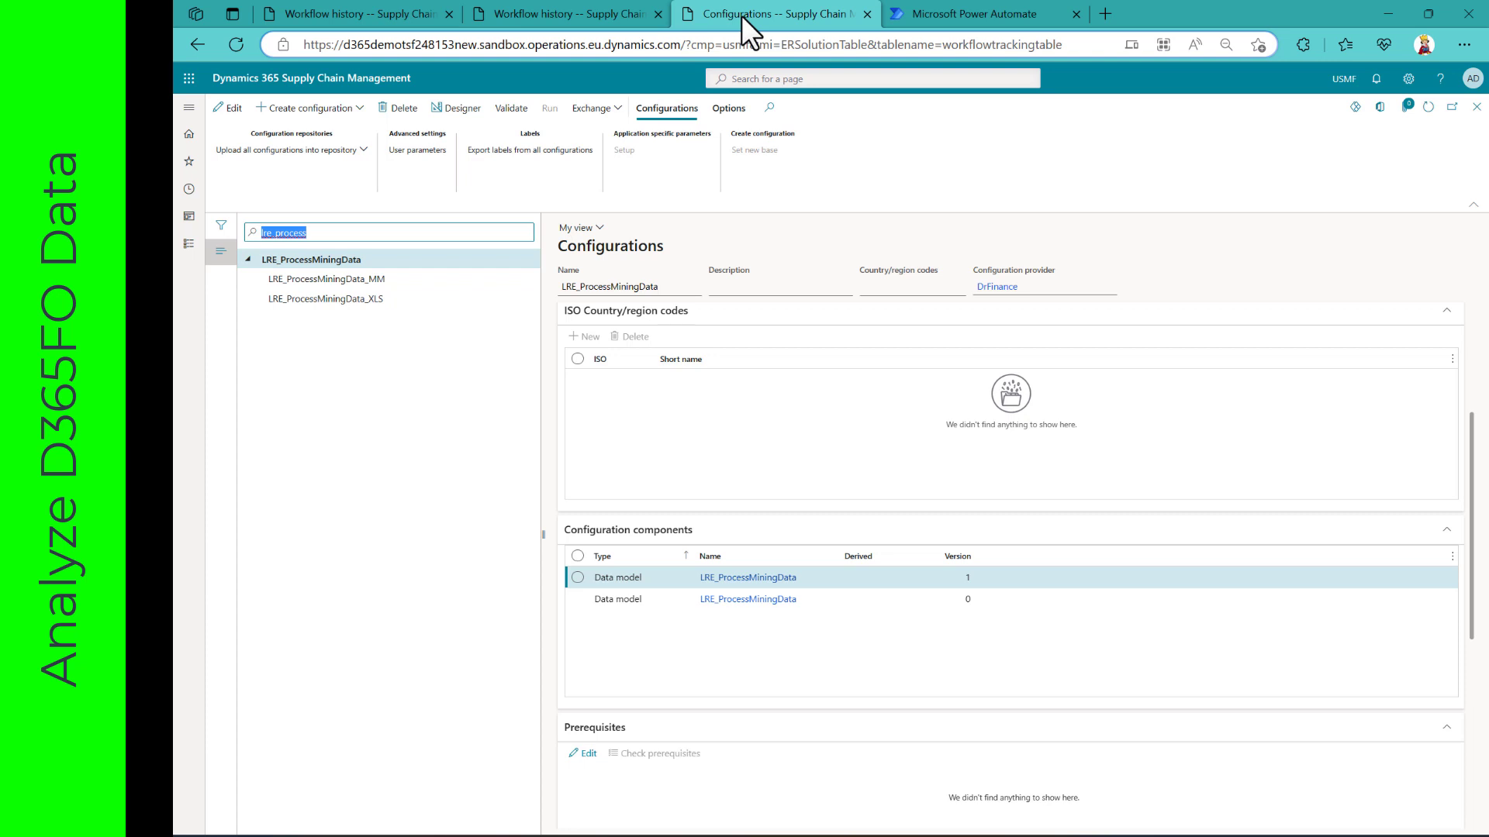
pyautogui.click(341, 261)
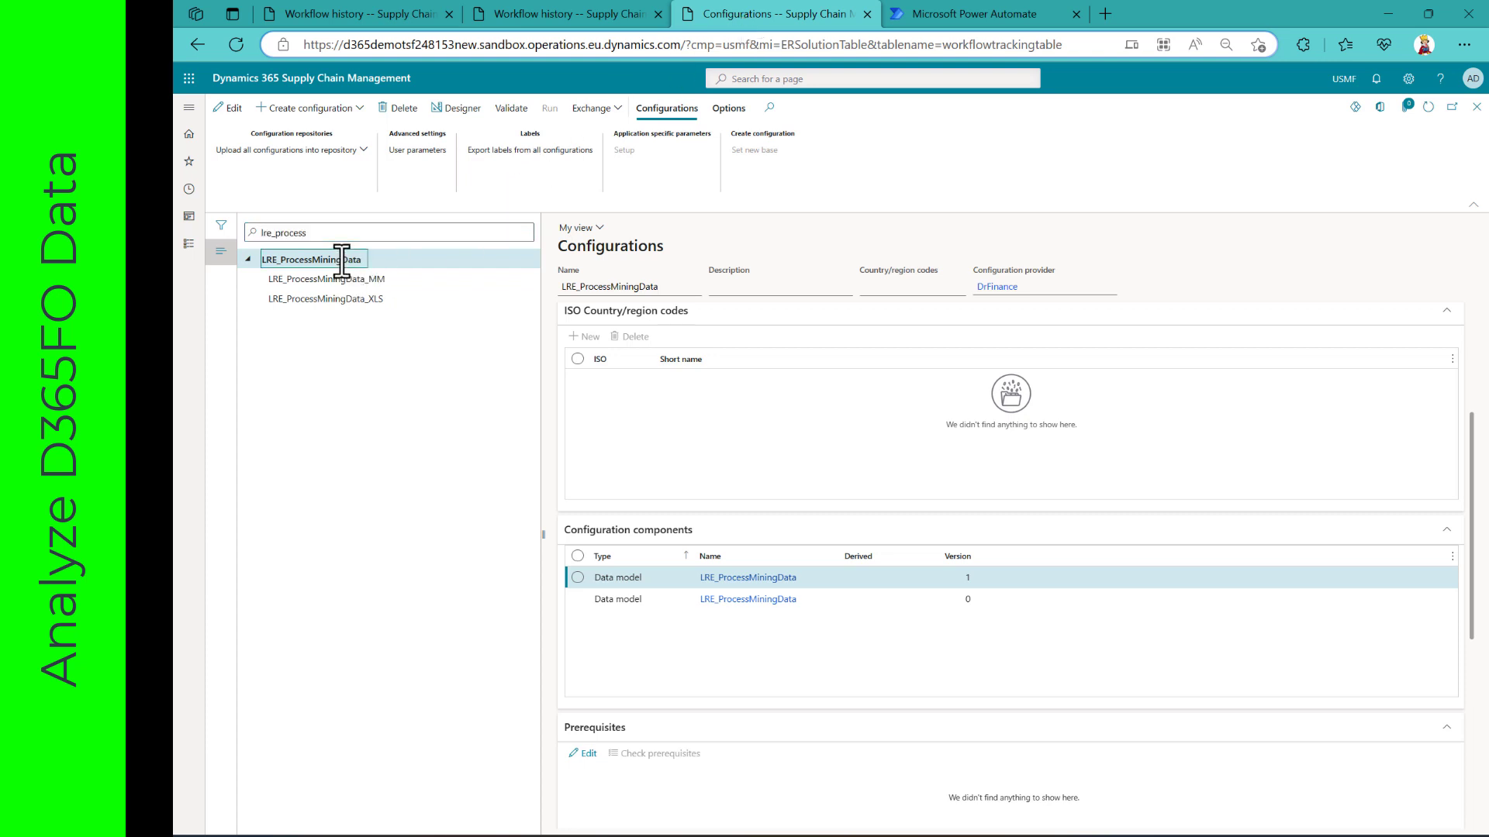
pyautogui.click(457, 110)
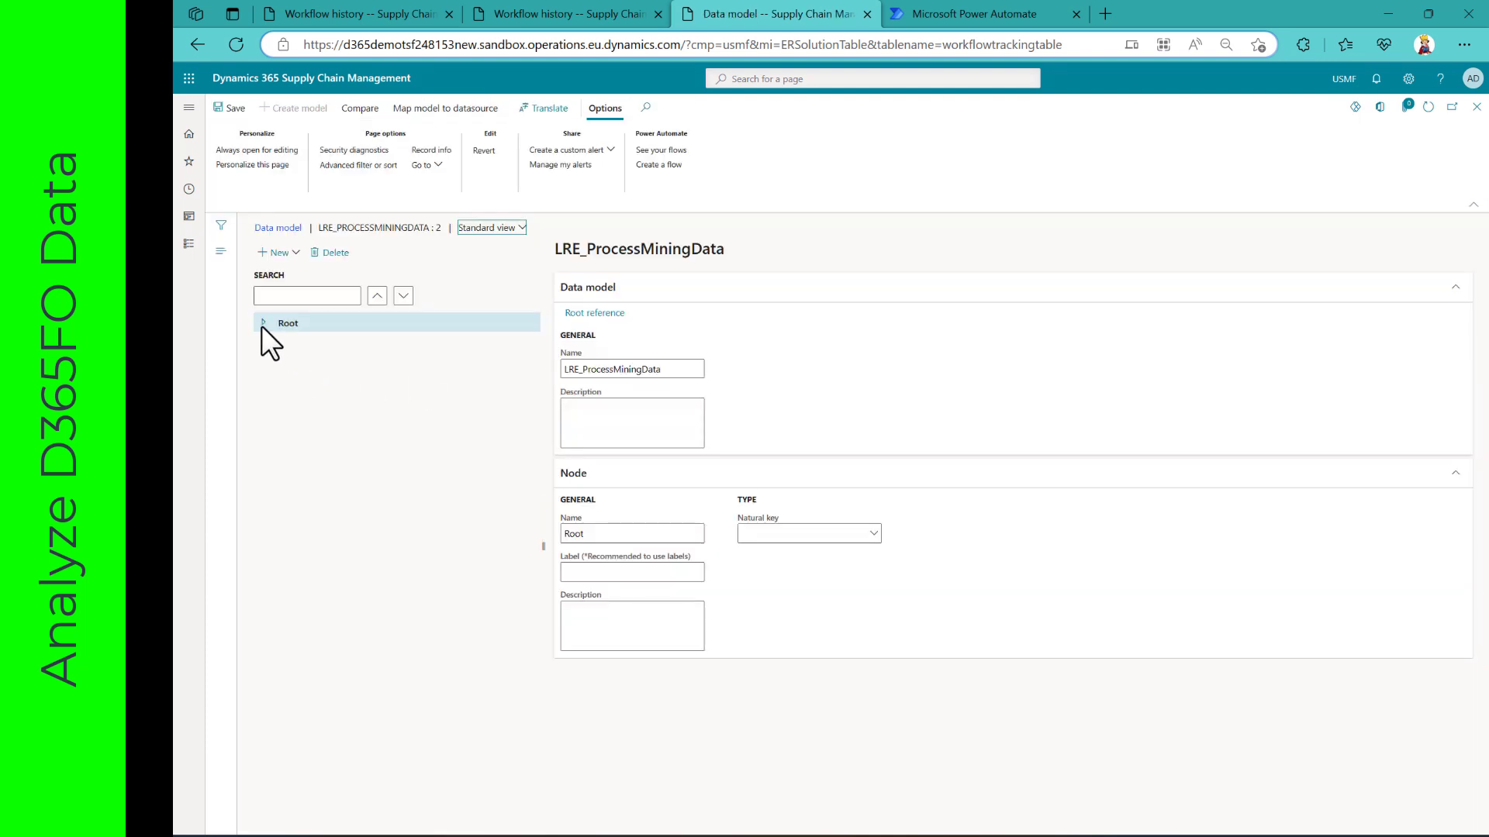
pyautogui.click(263, 323)
pyautogui.click(269, 342)
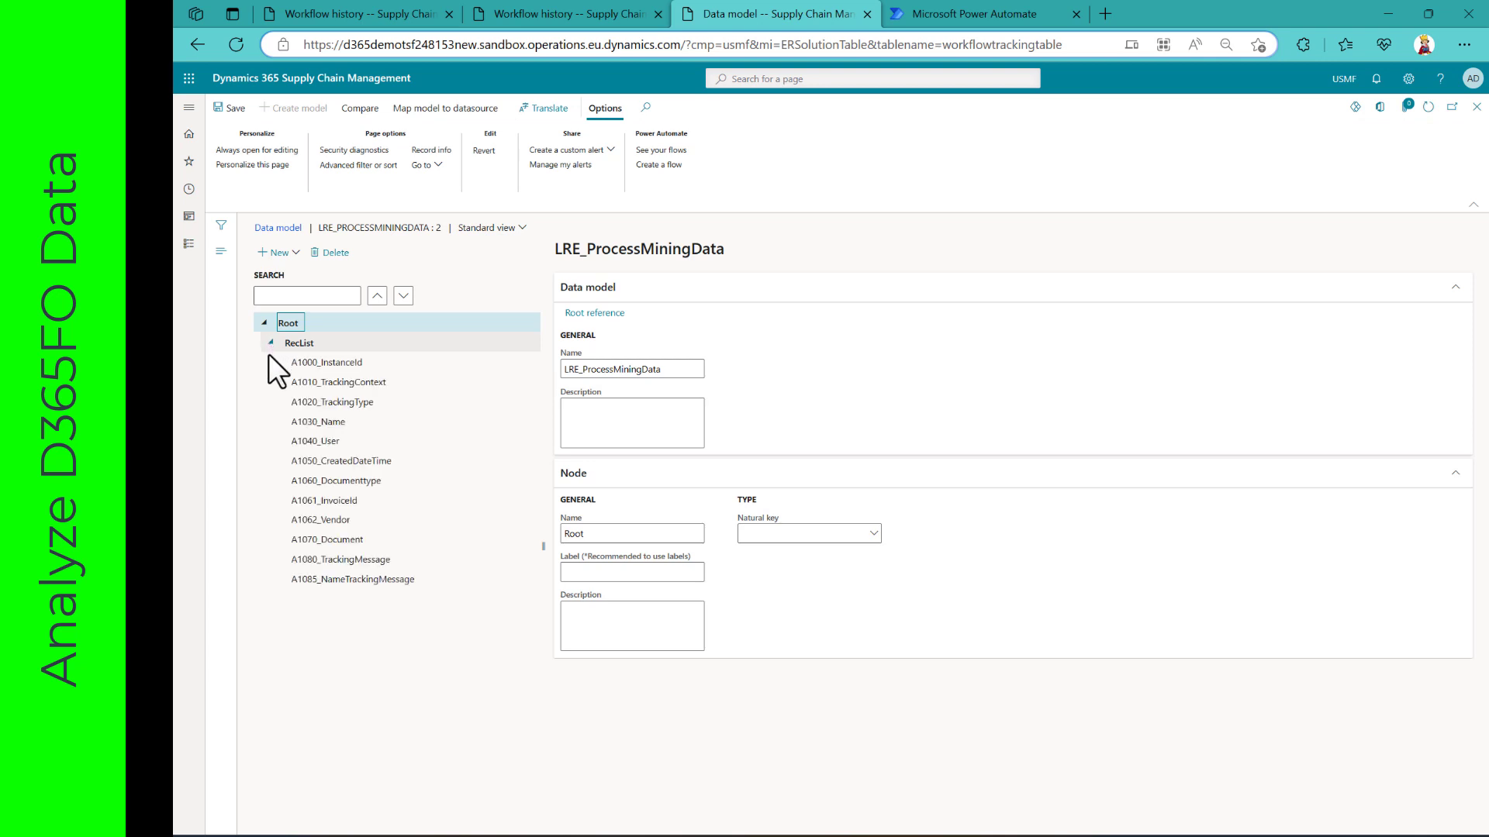
pyautogui.click(310, 362)
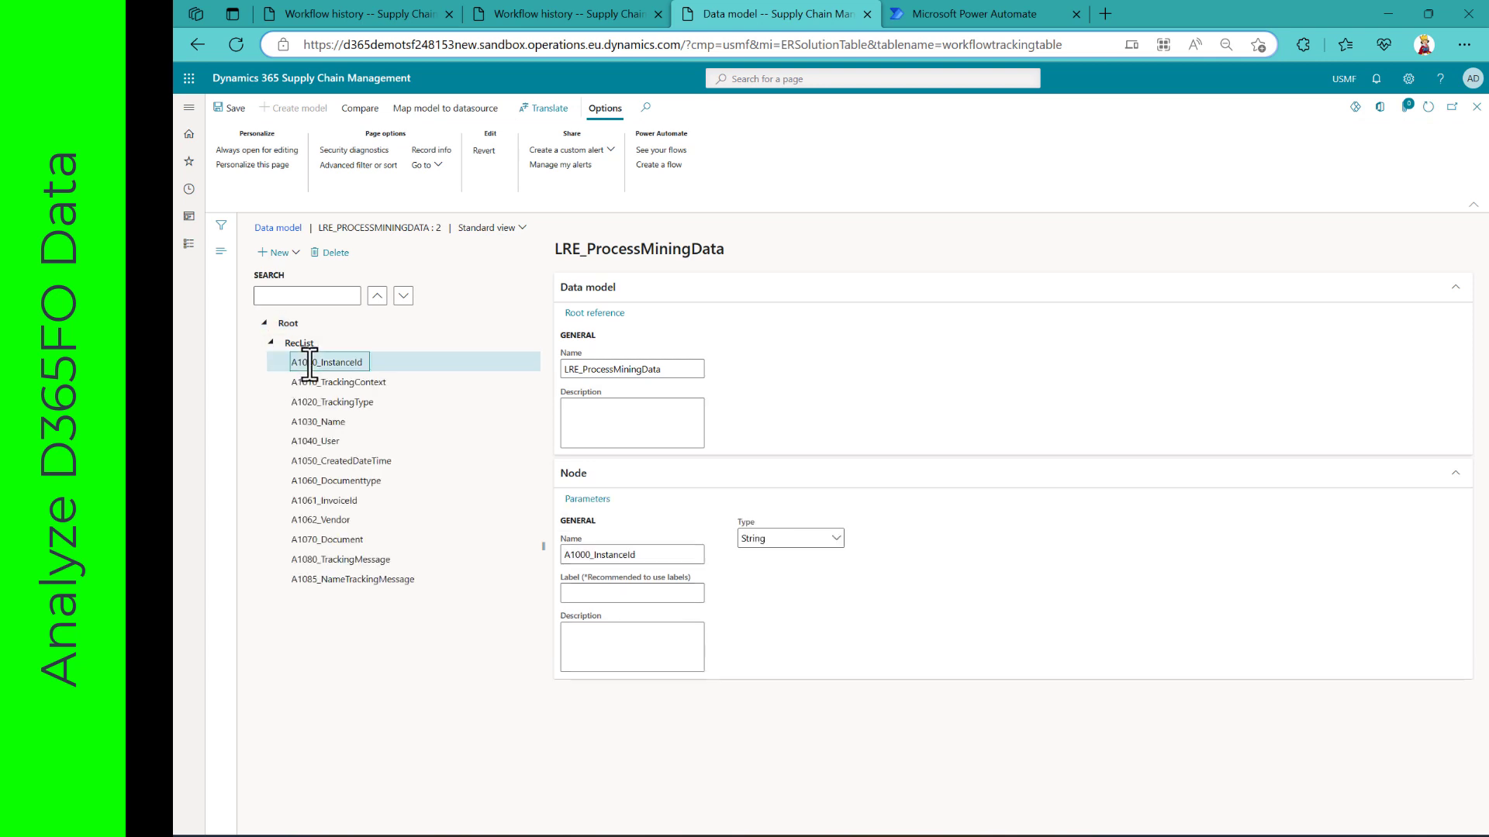
pyautogui.click(323, 384)
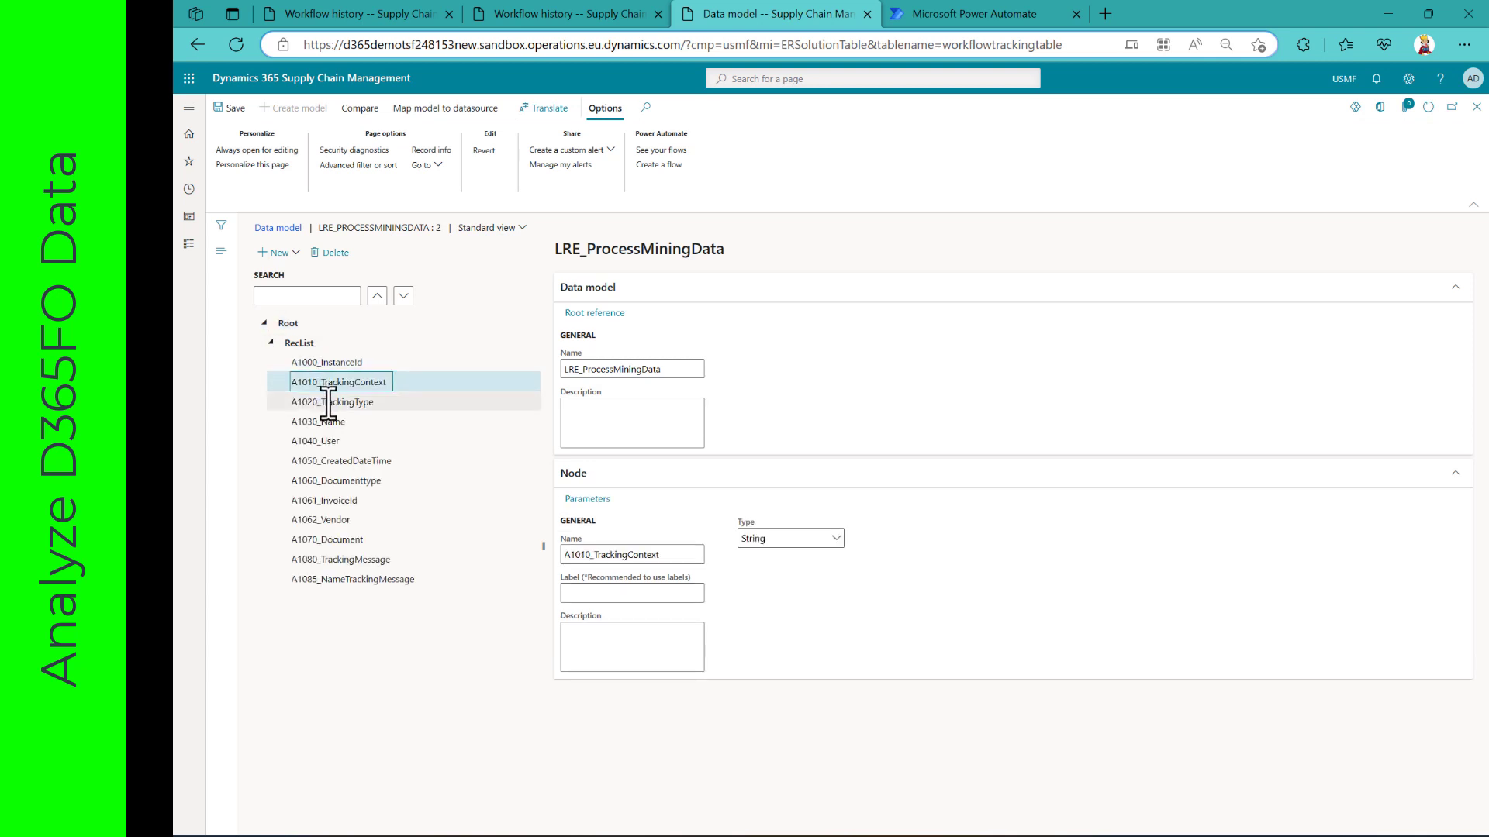
pyautogui.click(327, 402)
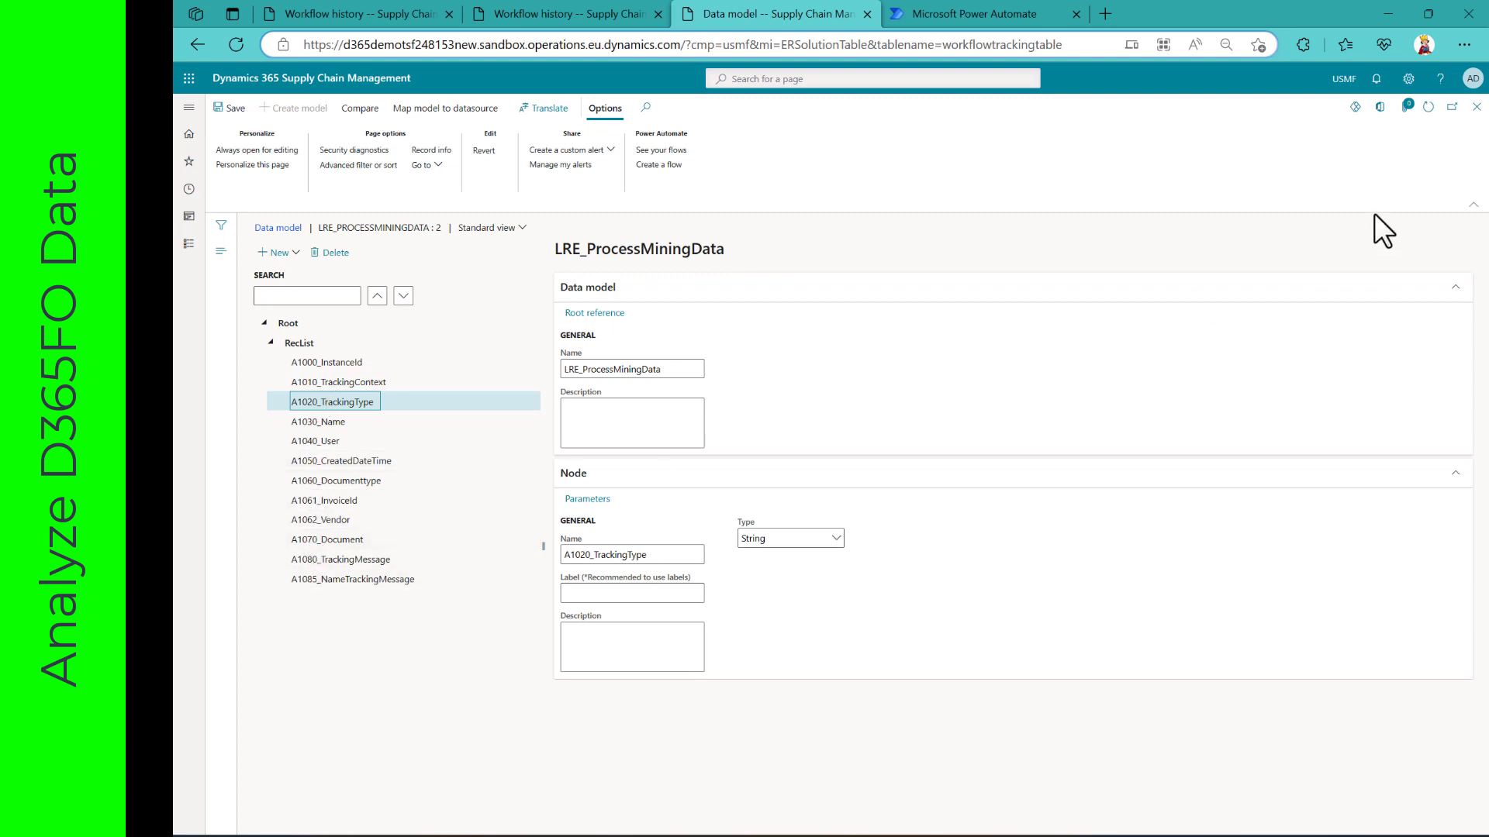
pyautogui.click(1475, 111)
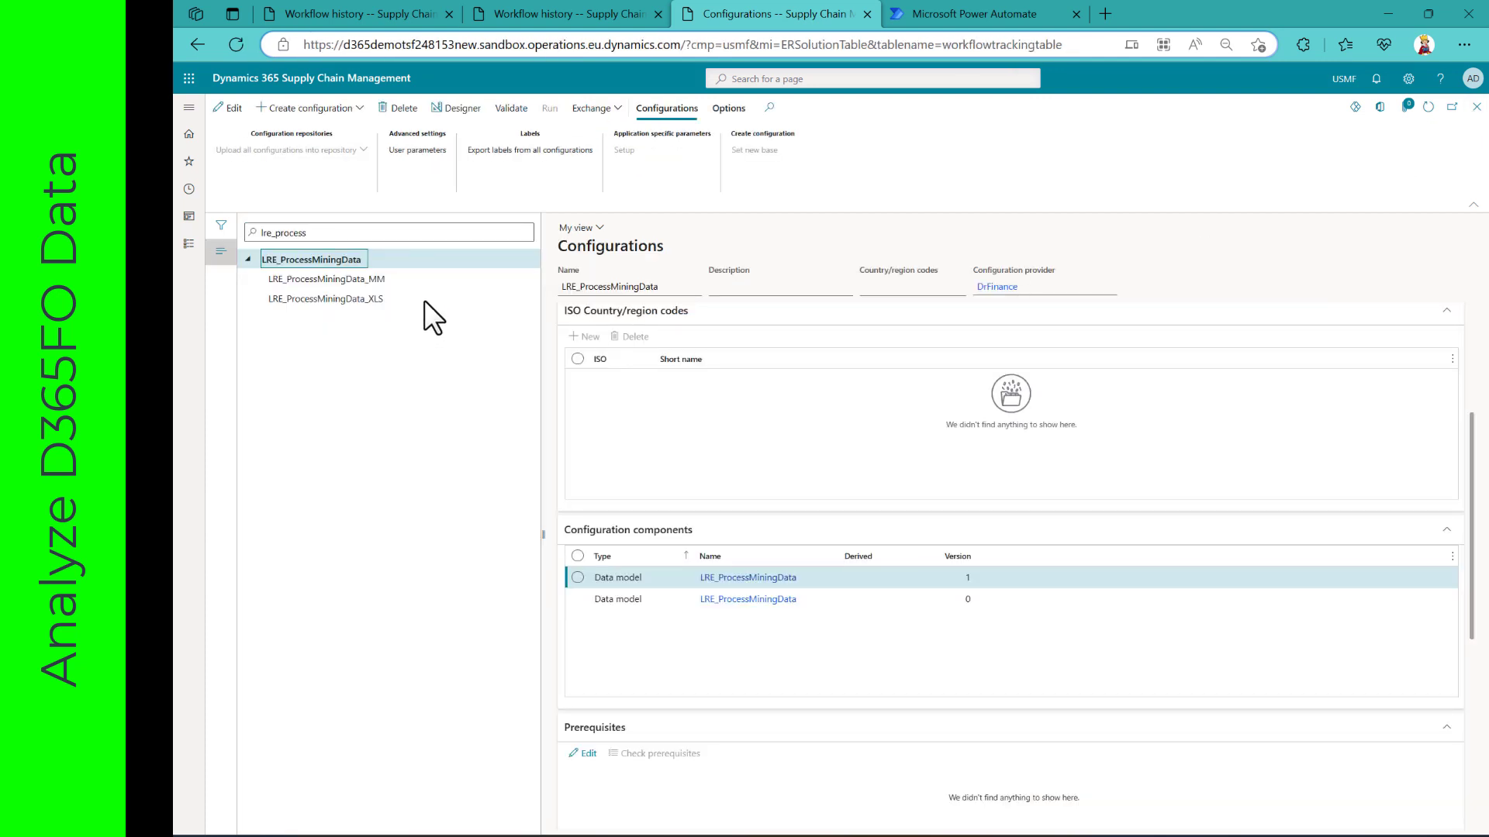
# Step: Open the LRE_ProcessMiningData_MM model mapping in its designer and expand the RecList record list and the WorkflowTrackingTable data source
pyautogui.click(380, 279)
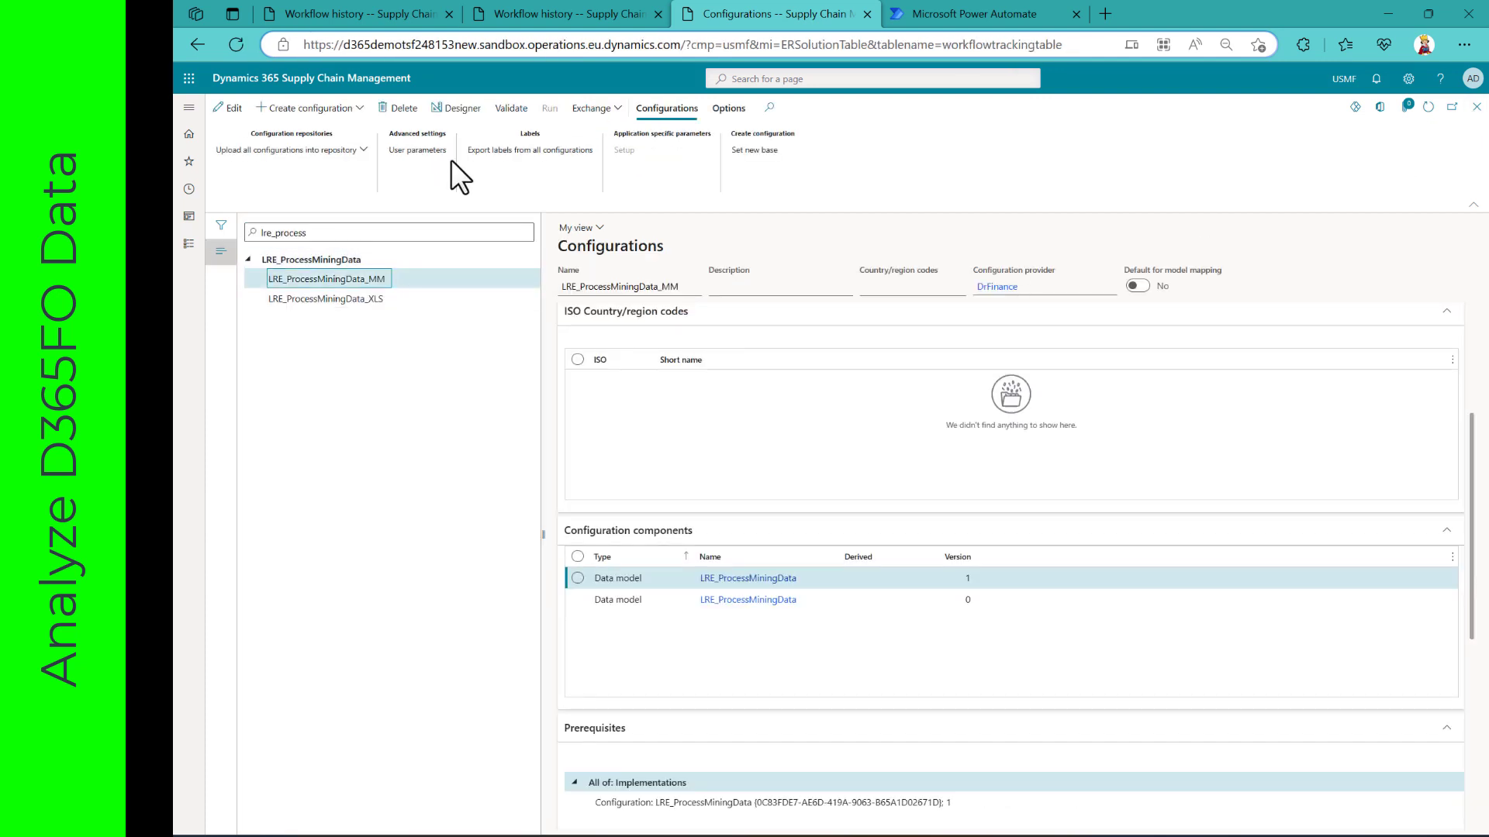
pyautogui.click(458, 108)
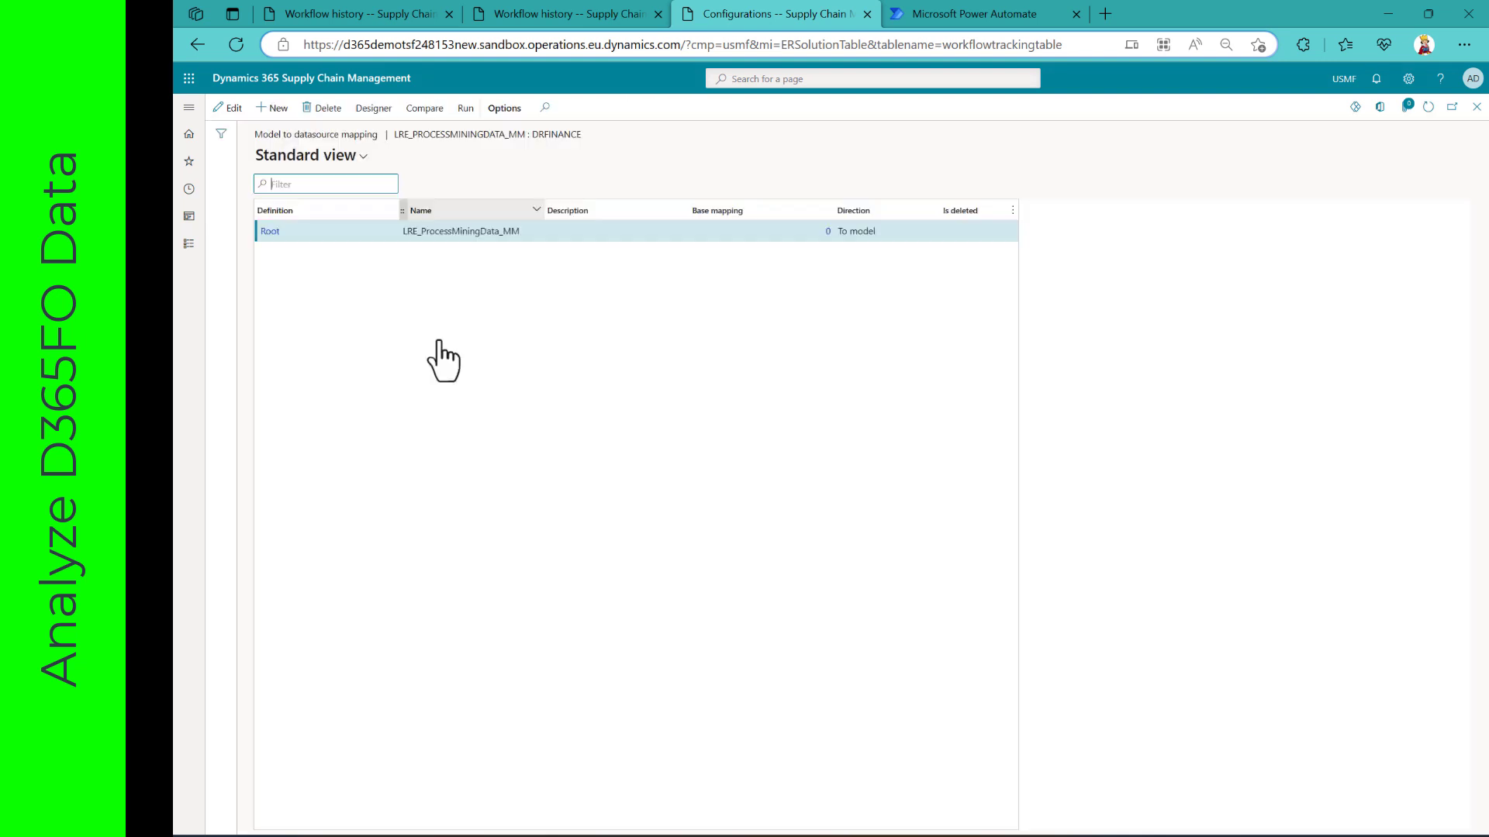
pyautogui.click(376, 110)
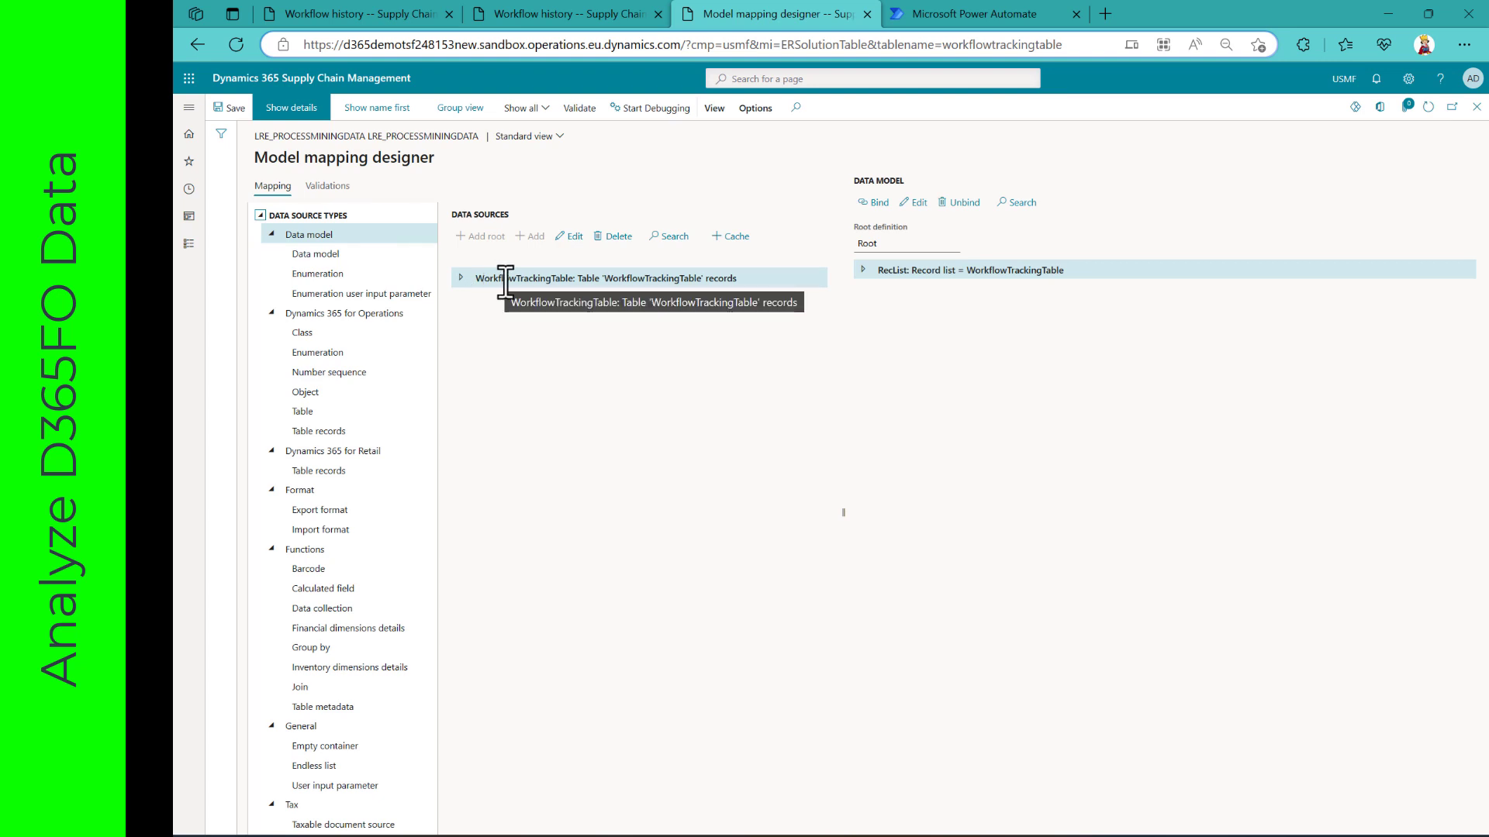
pyautogui.click(859, 271)
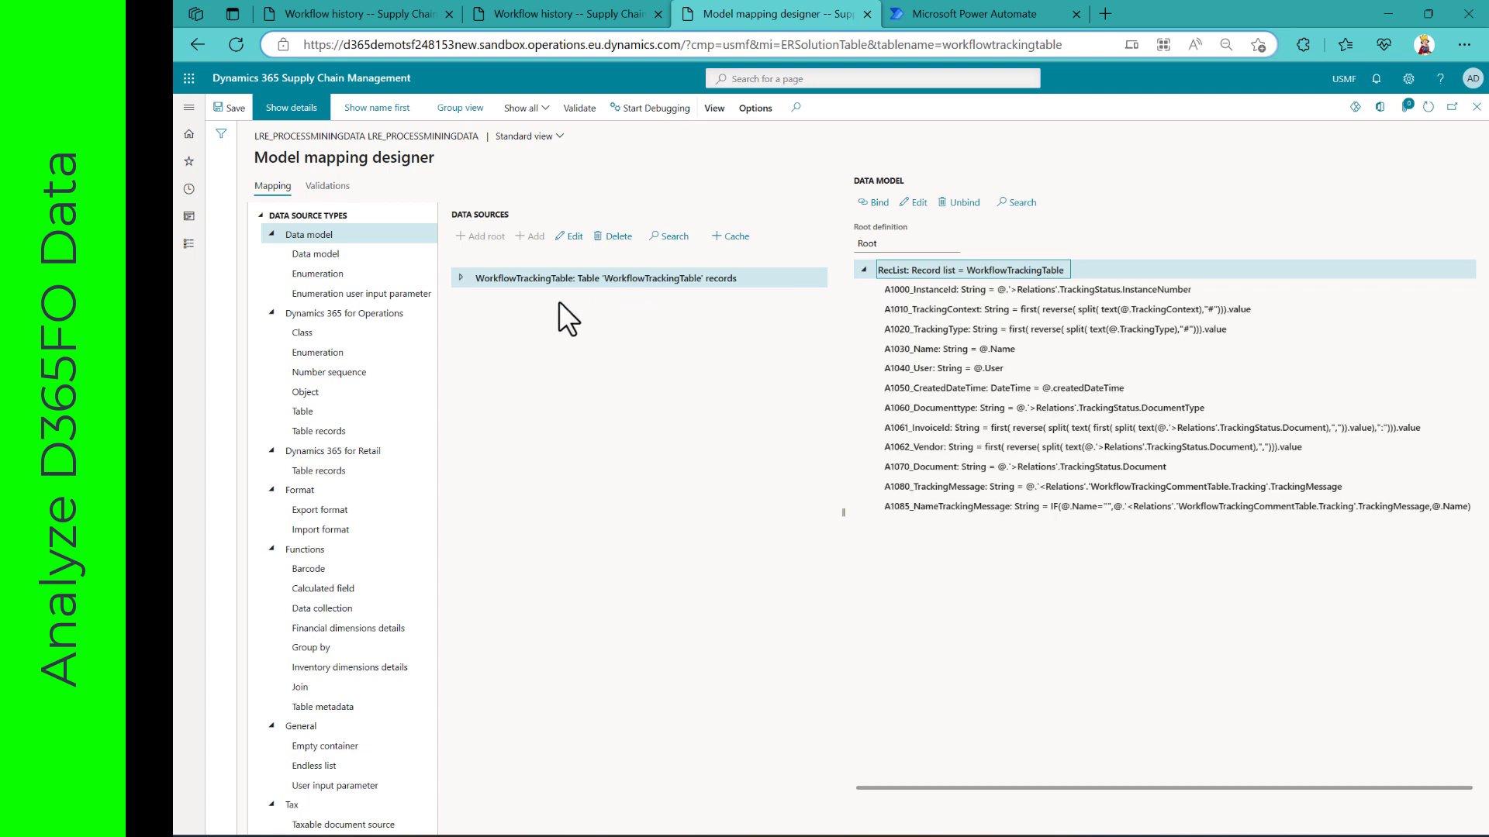
pyautogui.click(460, 278)
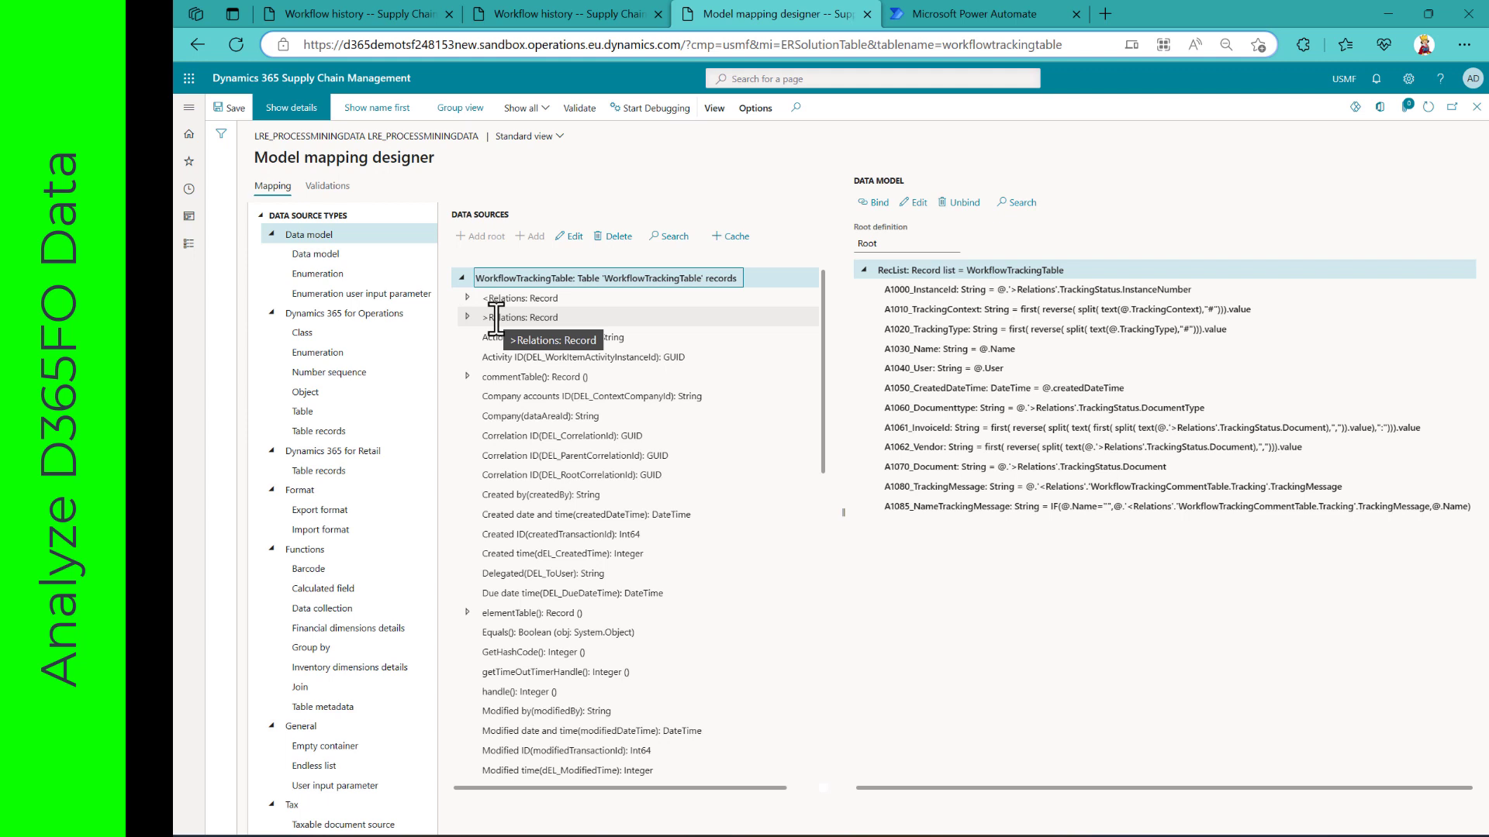
# Step: Review the bindings of the InstanceId, Name, Document, Vendor and InvoiceId fields, and return to the configurations list
pyautogui.click(940, 293)
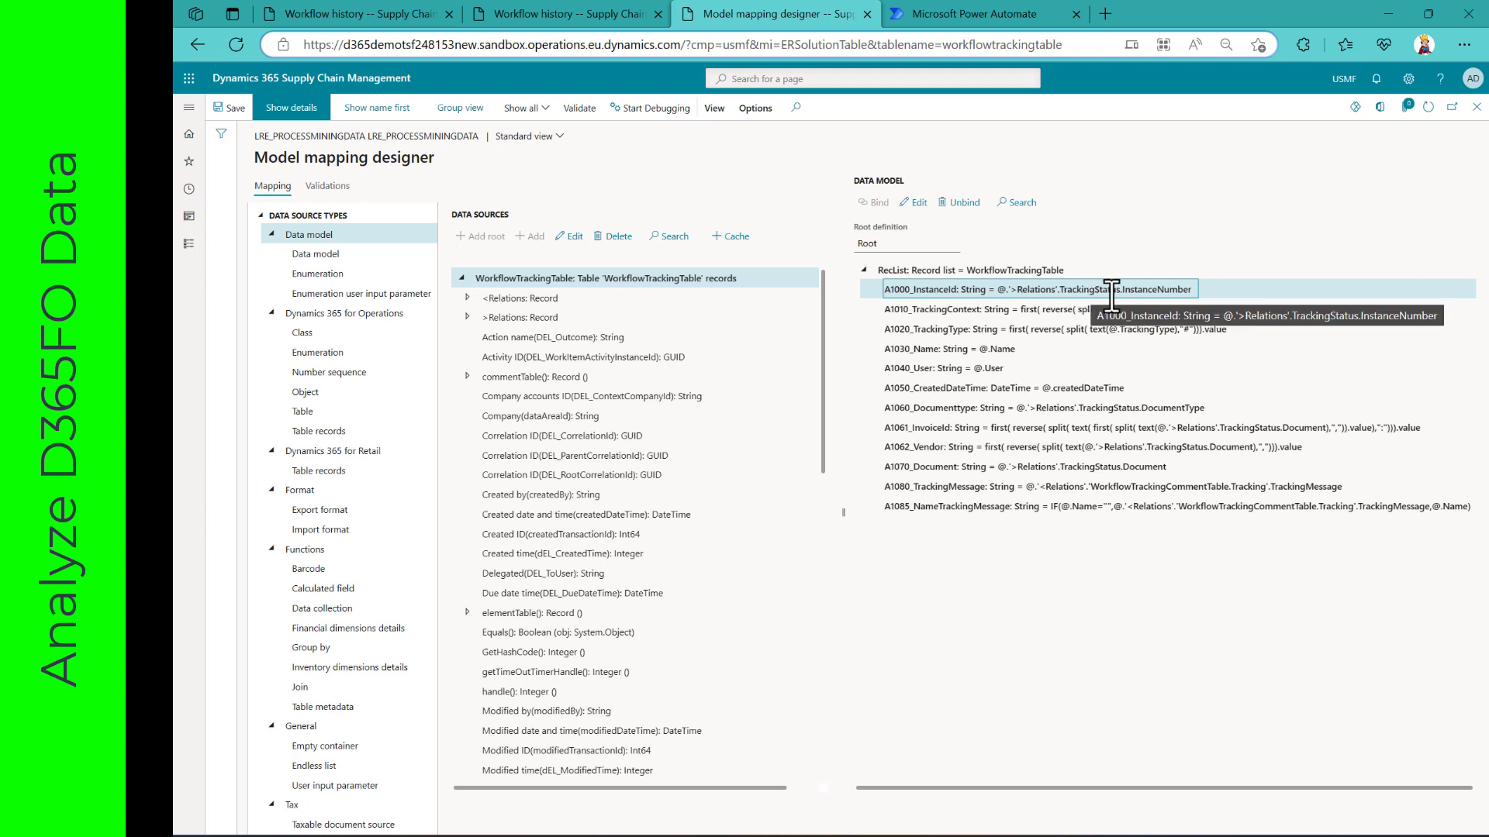
pyautogui.click(1065, 351)
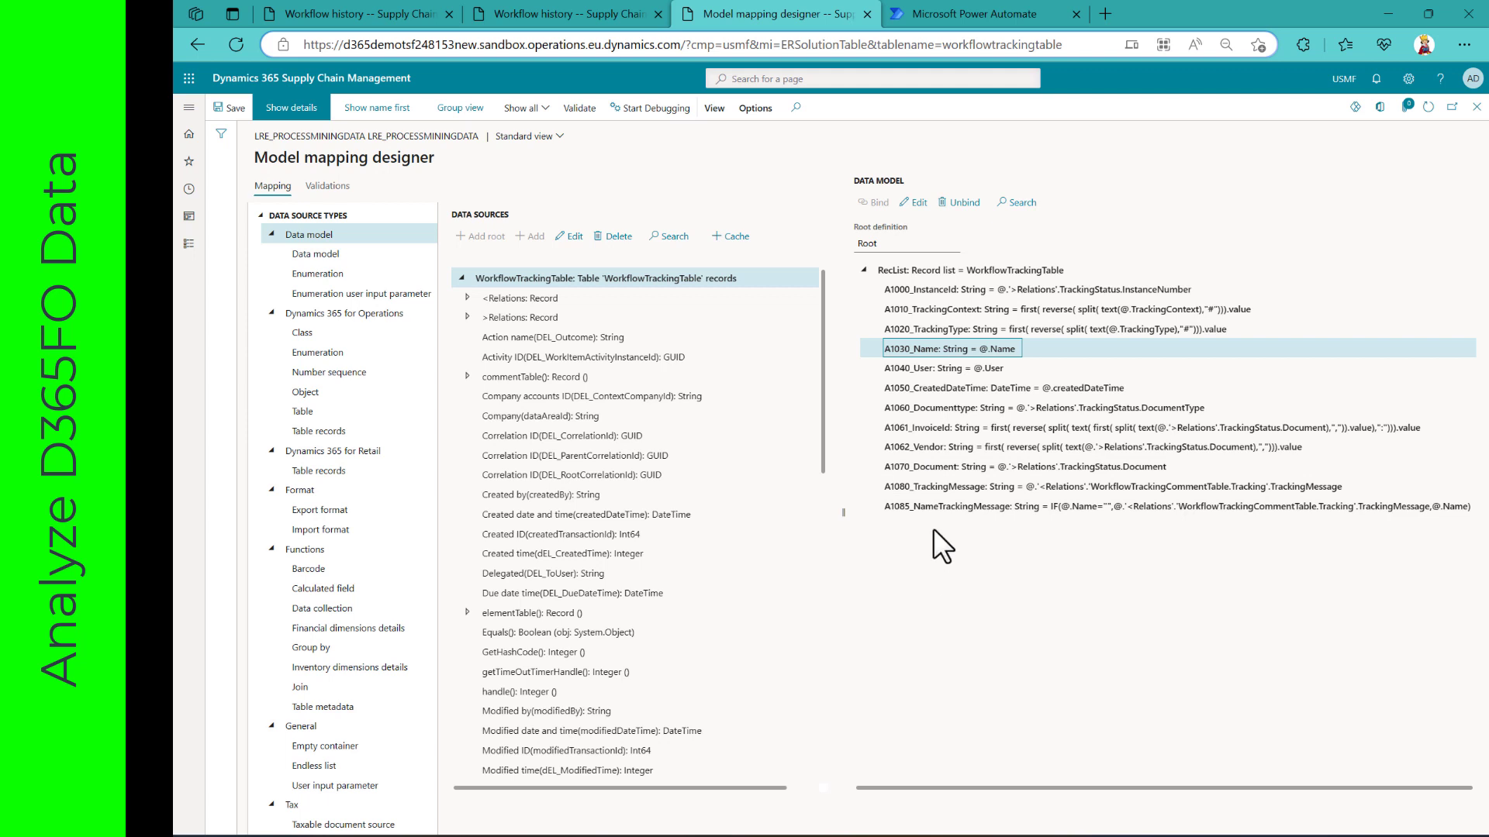
pyautogui.click(951, 468)
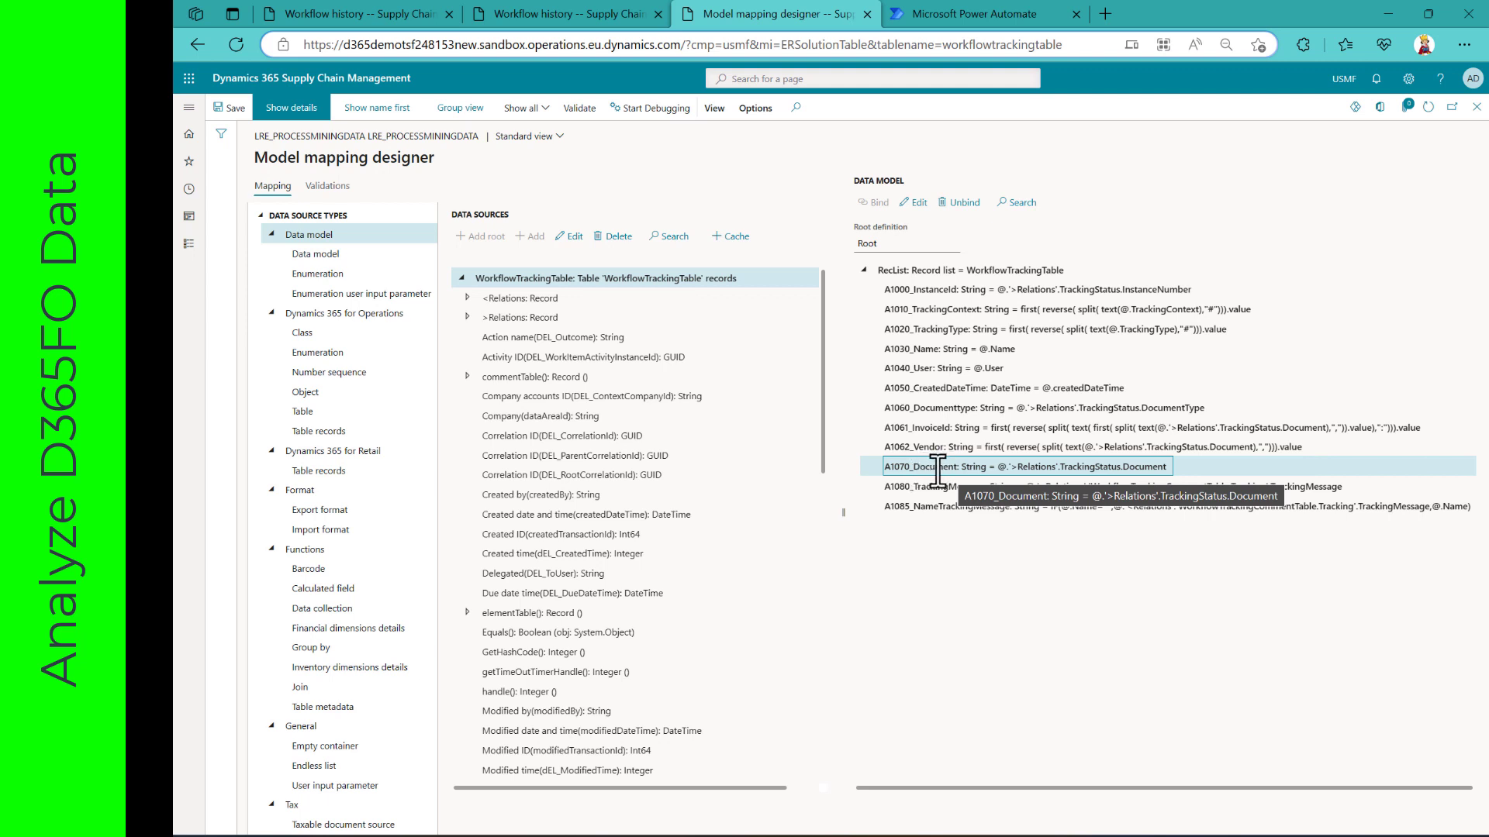
pyautogui.click(940, 448)
pyautogui.click(946, 428)
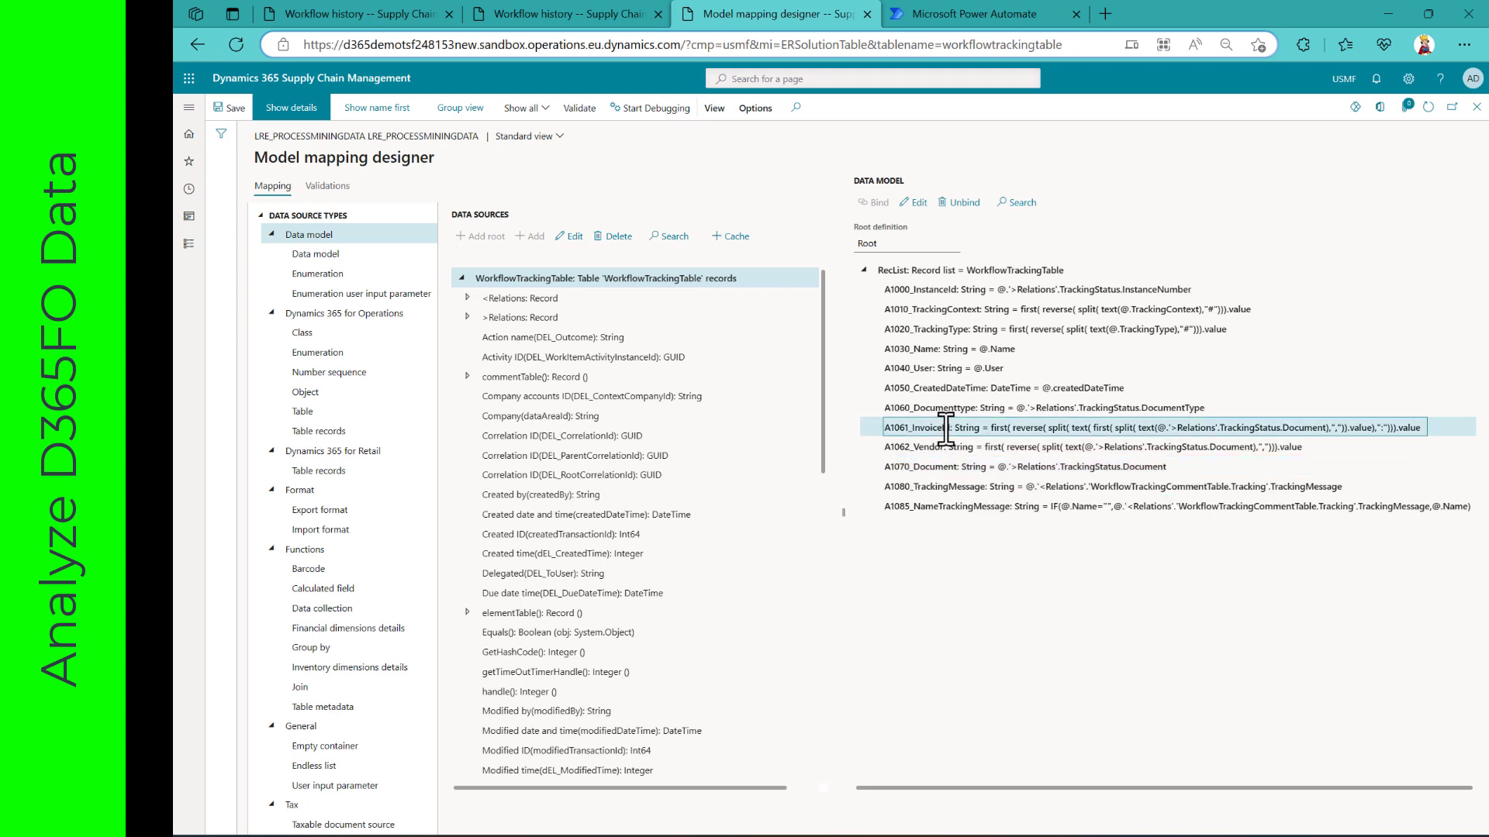
pyautogui.click(945, 448)
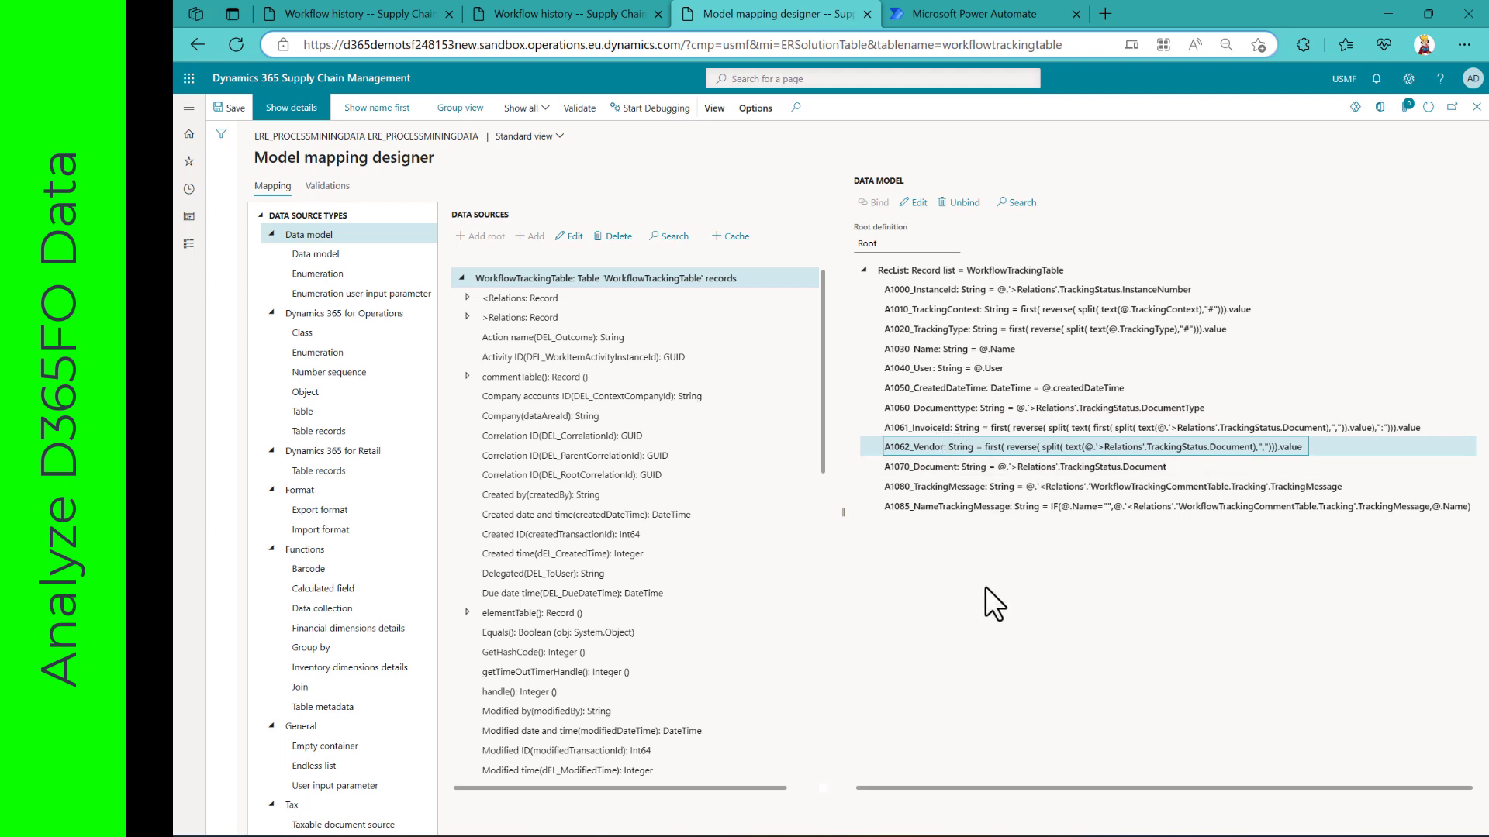
pyautogui.click(1477, 109)
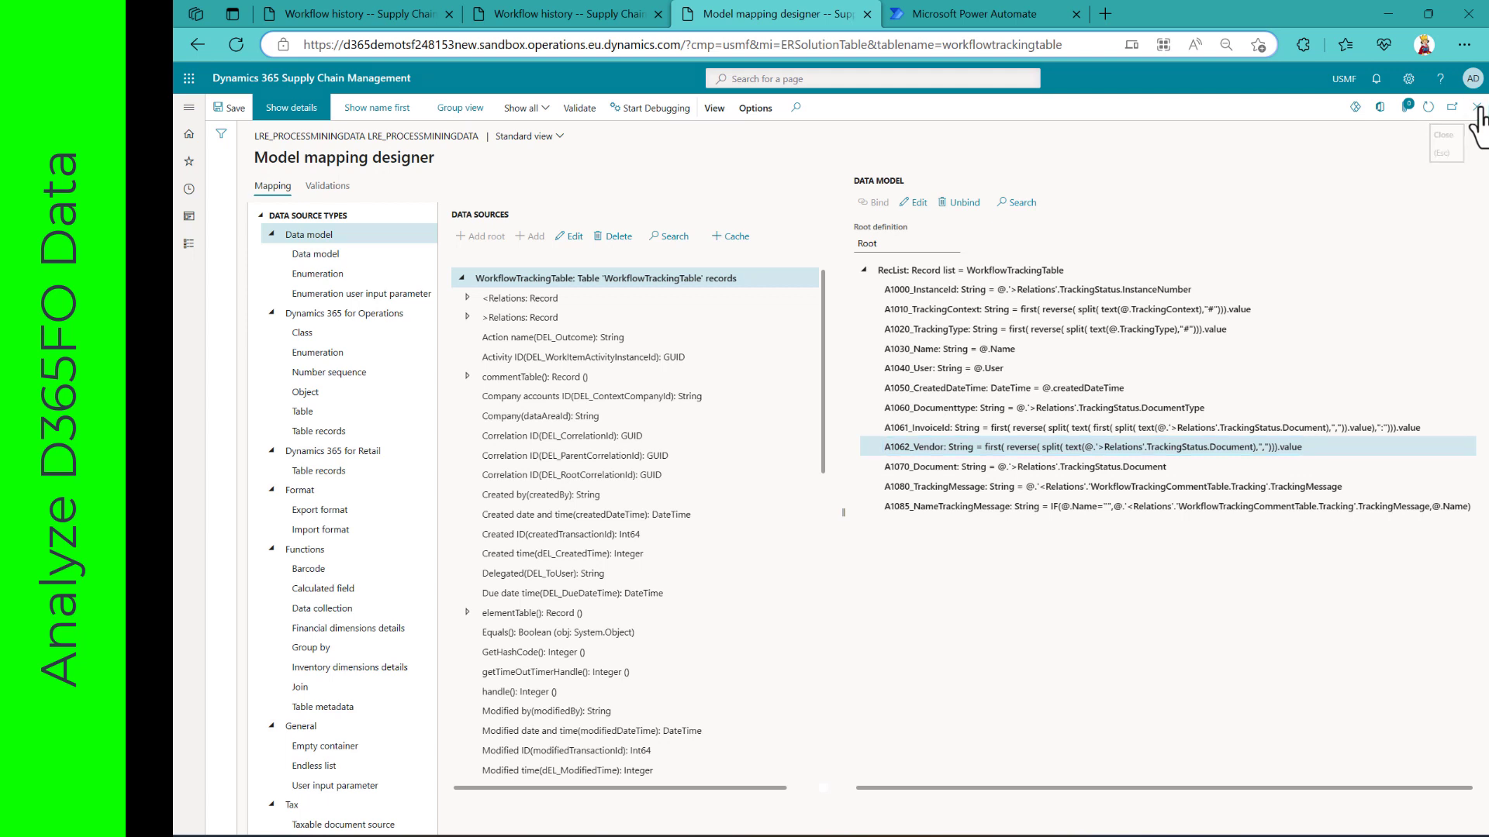
pyautogui.click(1477, 109)
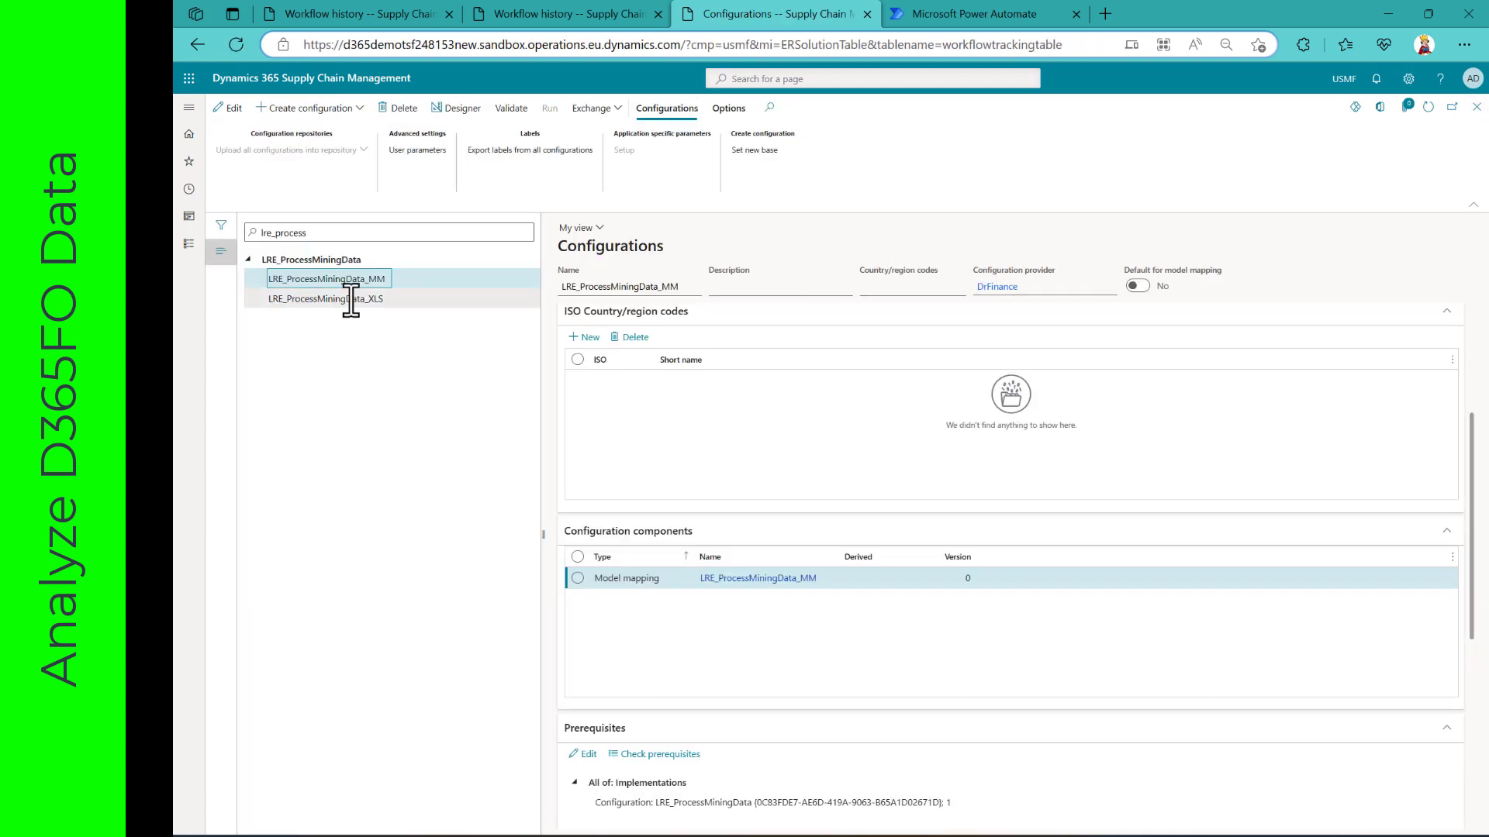
# Step: Open the LRE_ProcessMiningData_XLS format design and inspect its Excel range cells and their mapping to the data model's RecList fields
pyautogui.click(351, 300)
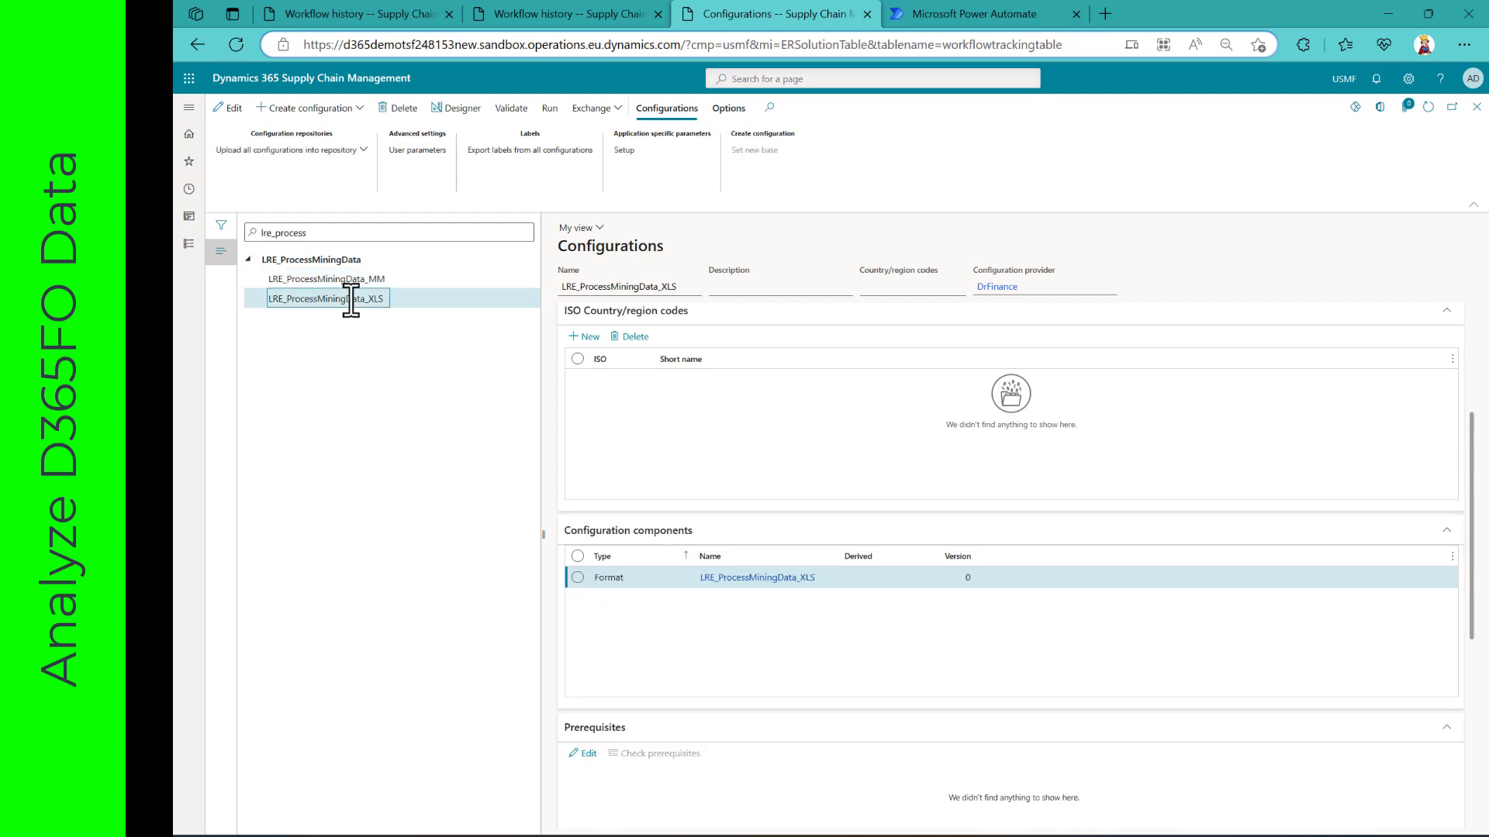
pyautogui.click(458, 112)
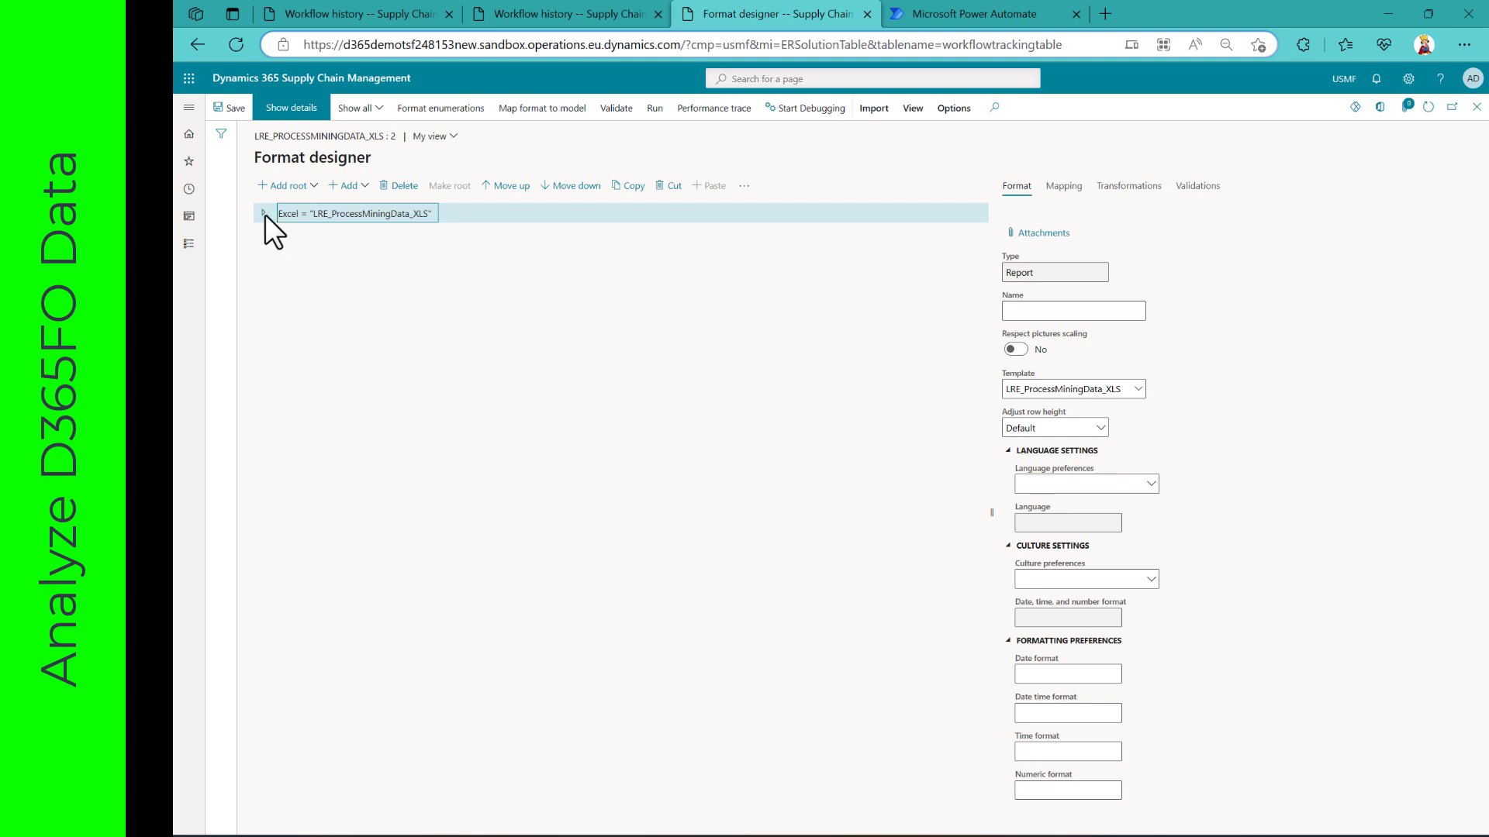
pyautogui.click(264, 214)
pyautogui.click(267, 233)
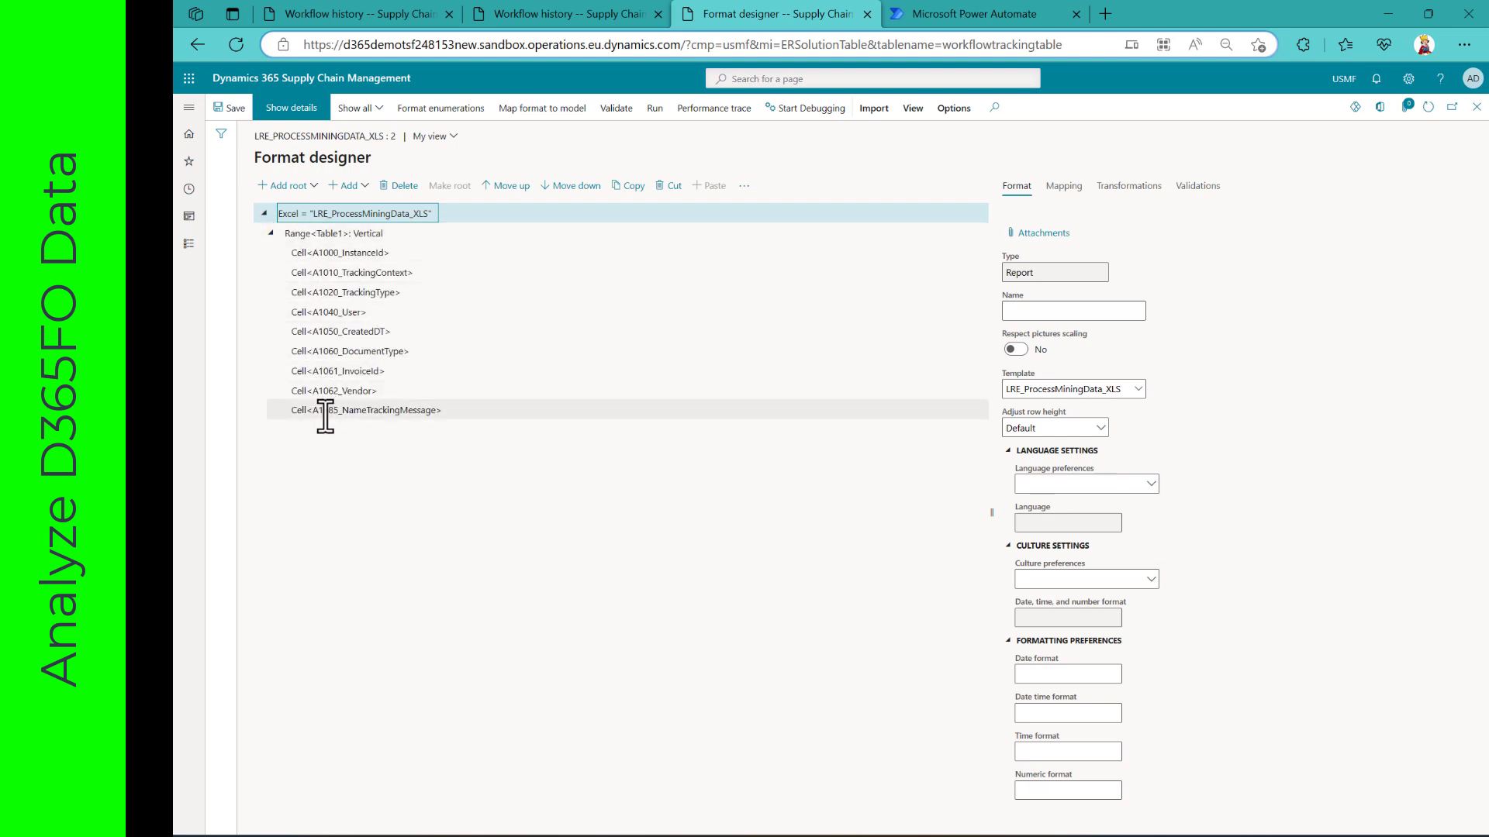
pyautogui.click(1062, 187)
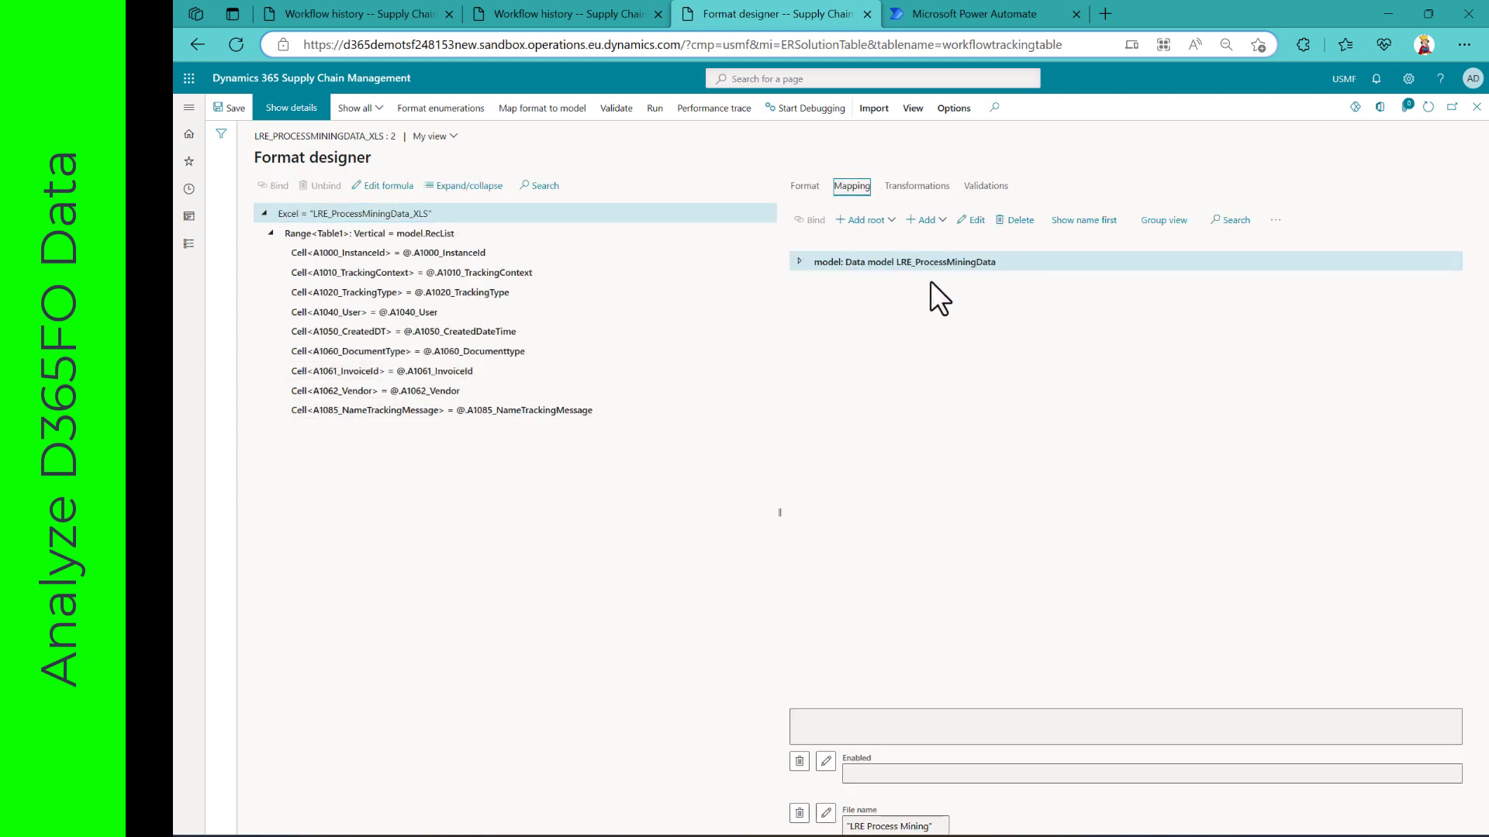
pyautogui.click(801, 262)
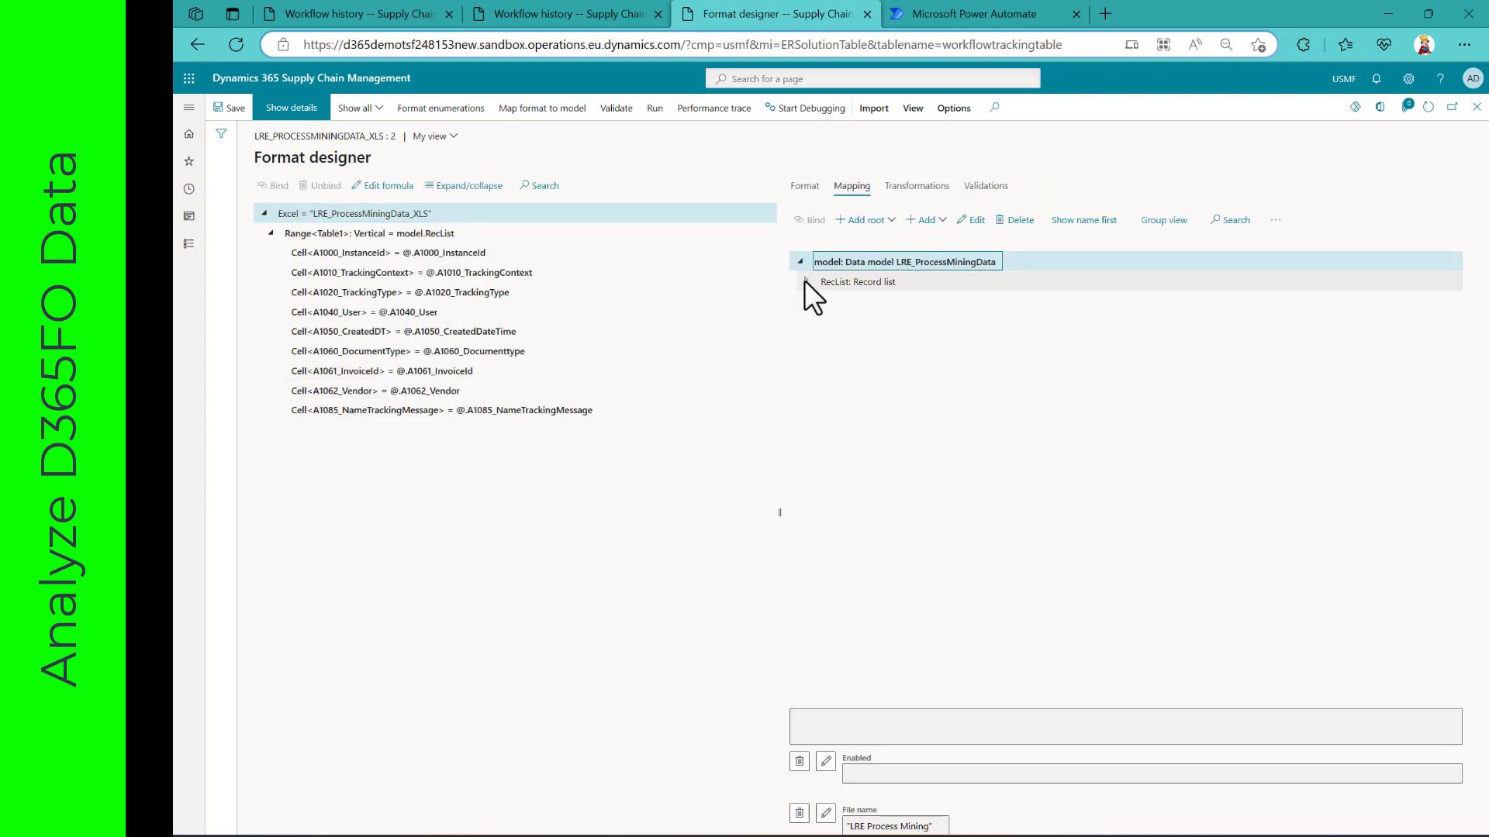
pyautogui.click(806, 282)
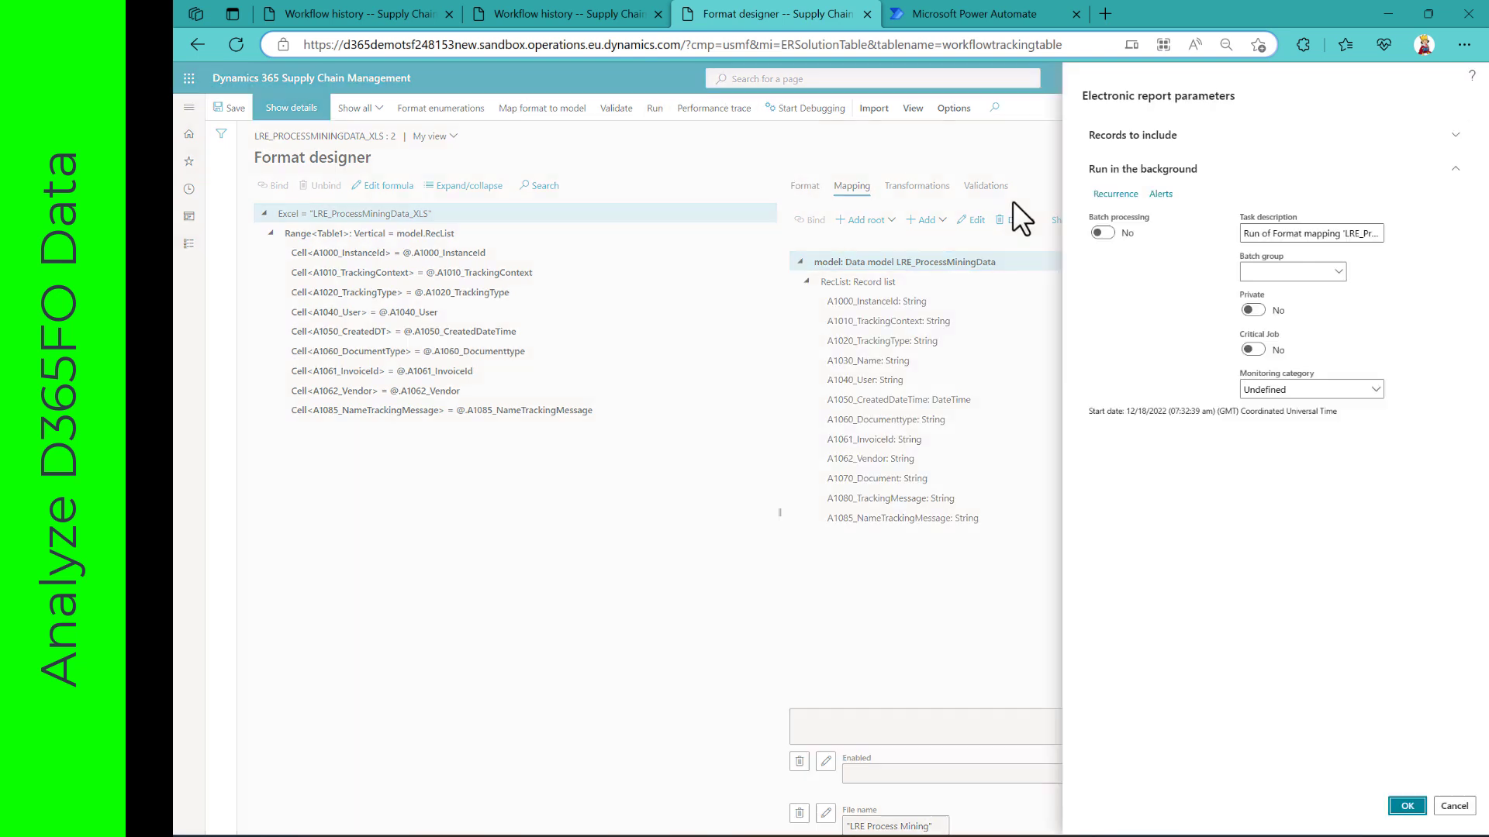
# Step: Check the included-records filter in the electronic report parameters and run the format to export the LRE Process Mining workbook
pyautogui.click(1104, 140)
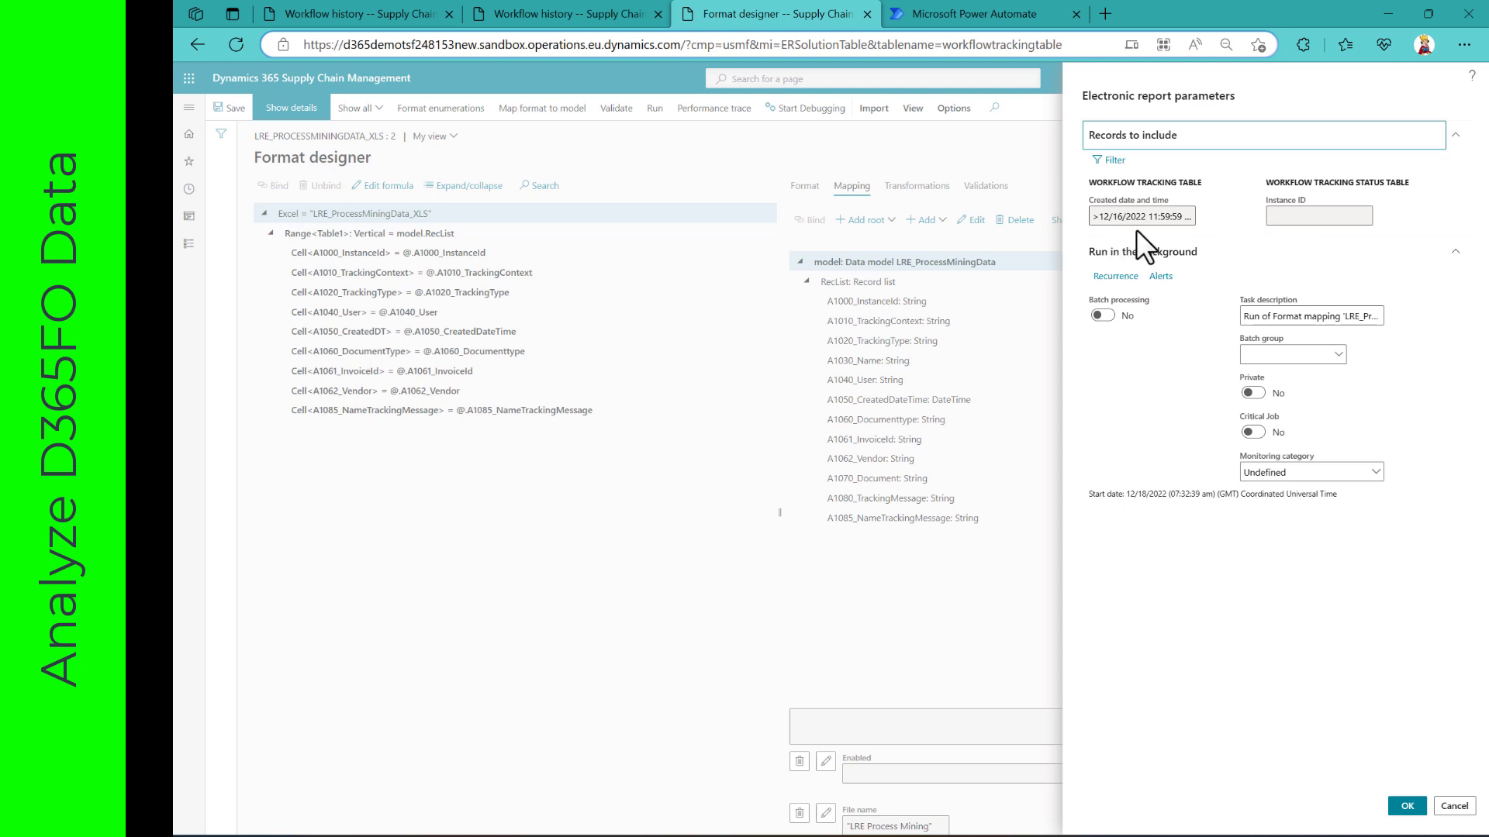
pyautogui.click(1407, 807)
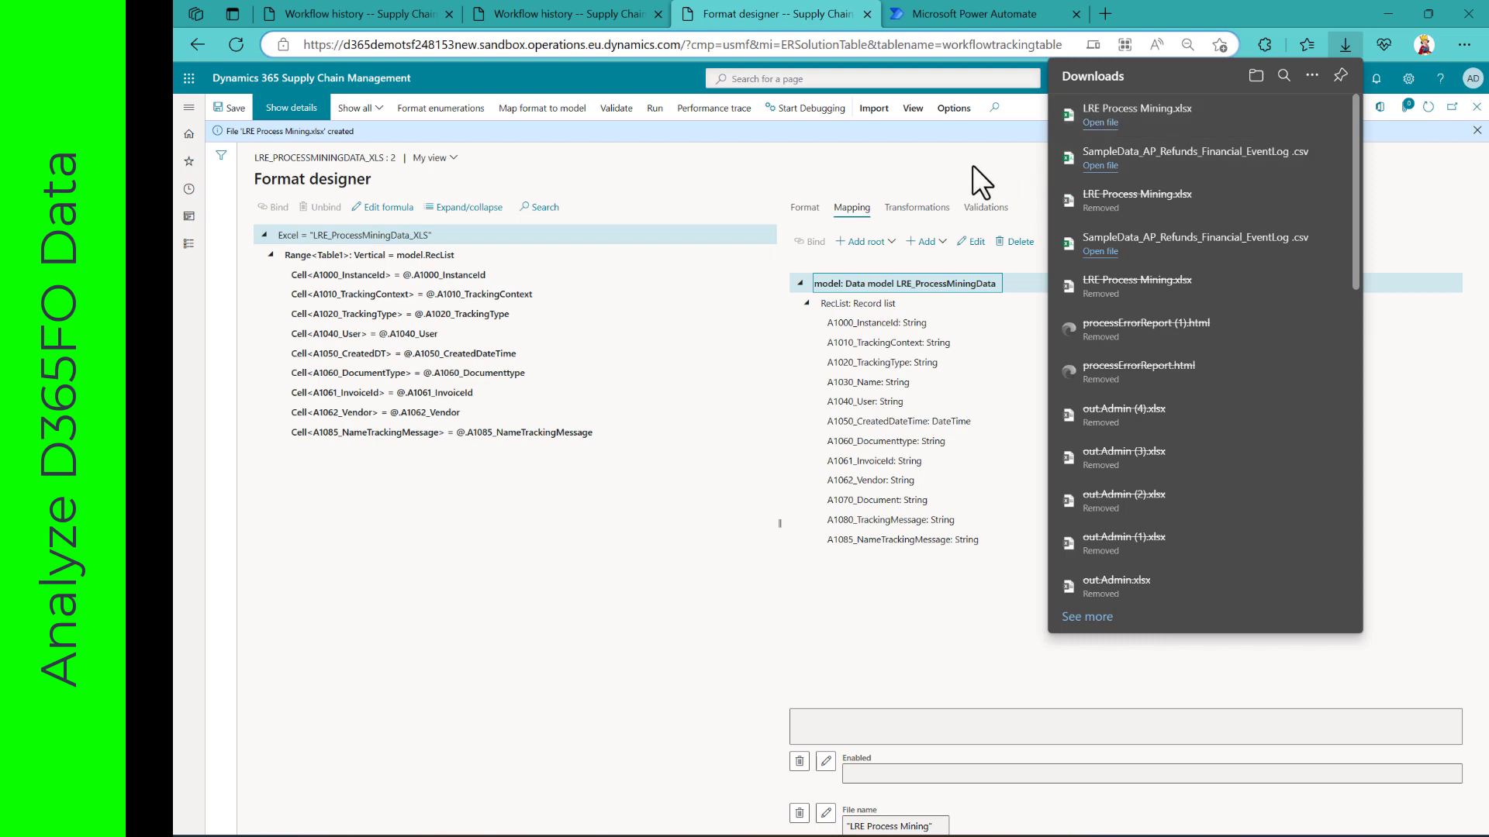
# Step: Switch to Power Automate and create a new data-based process named BlogPostDemoENNo2 in Process advisor
pyautogui.click(966, 14)
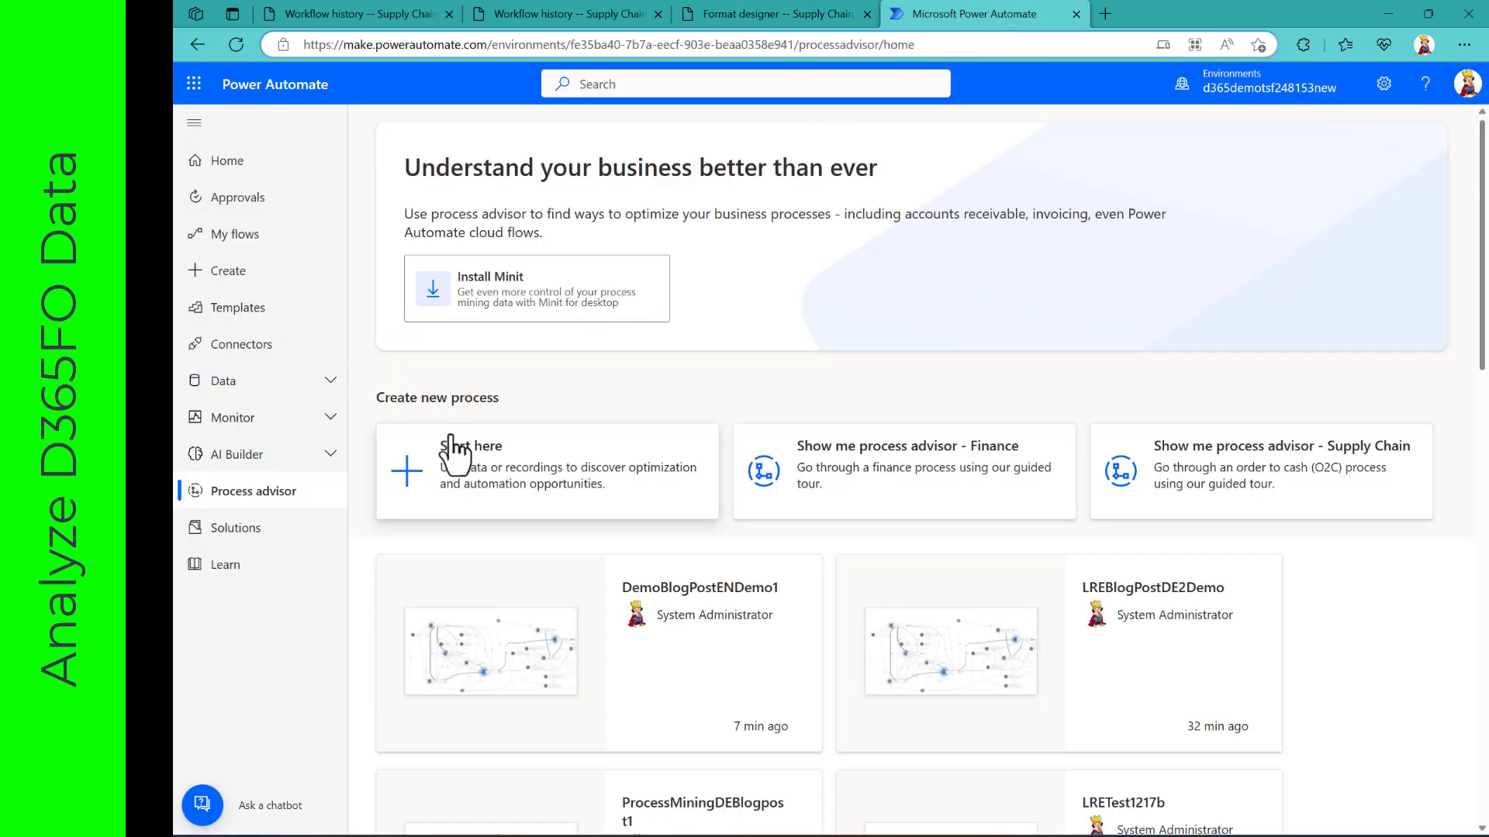
pyautogui.click(487, 493)
pyautogui.click(1049, 314)
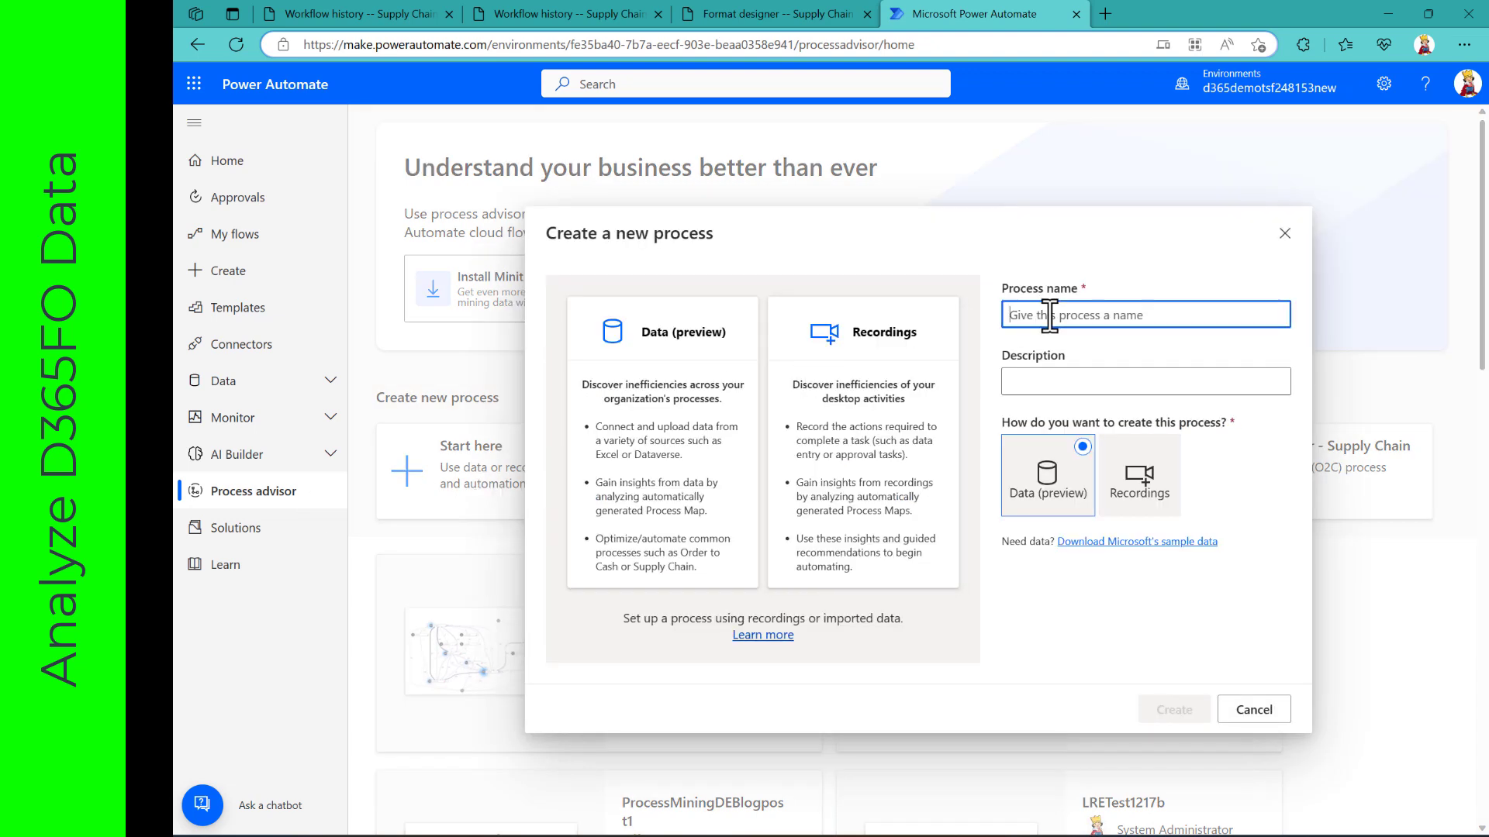
pyautogui.write('BlogPo')
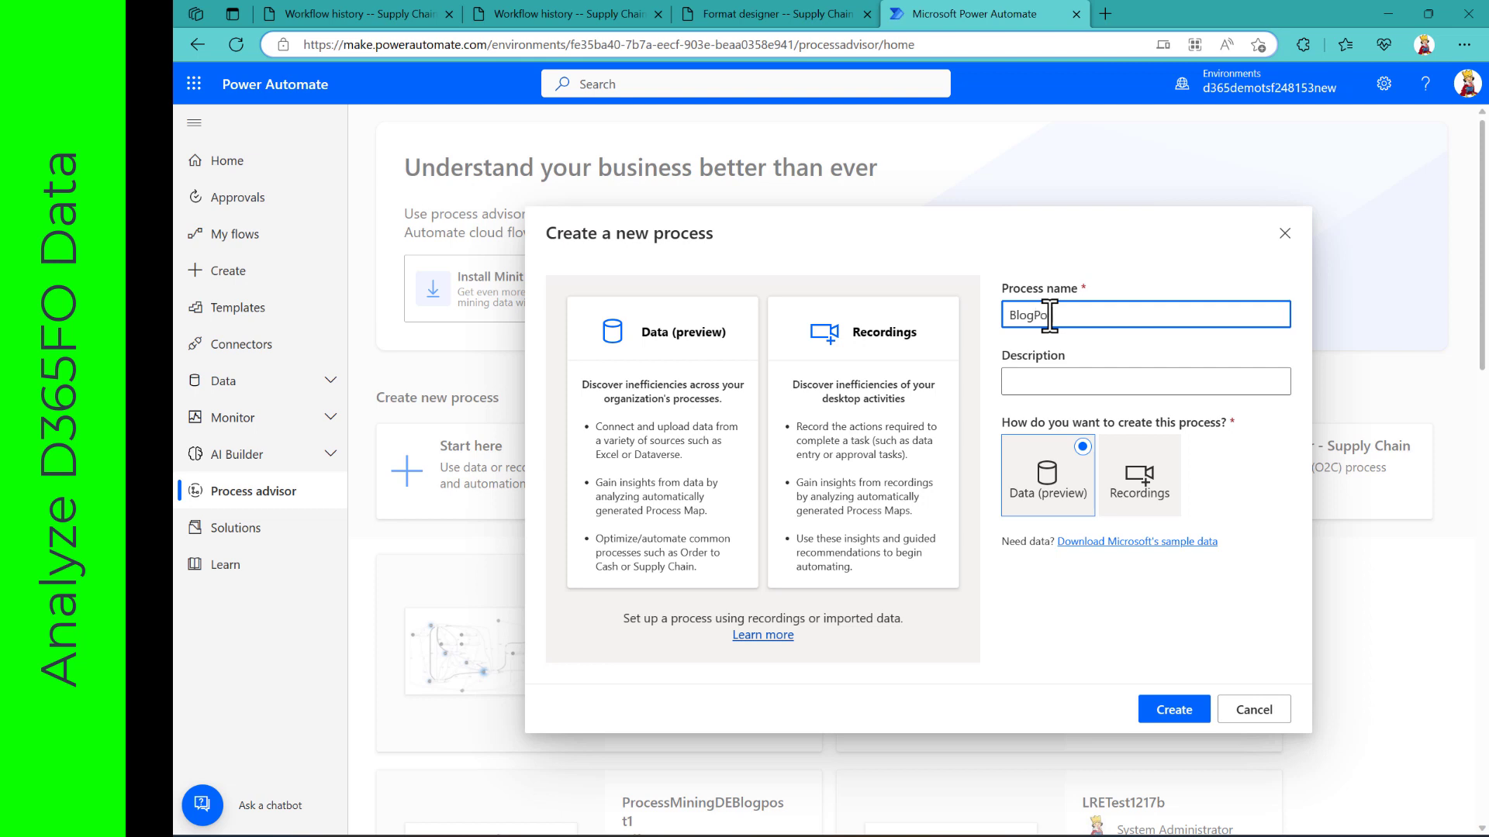
pyautogui.write('stDemoENNo2')
pyautogui.click(1173, 713)
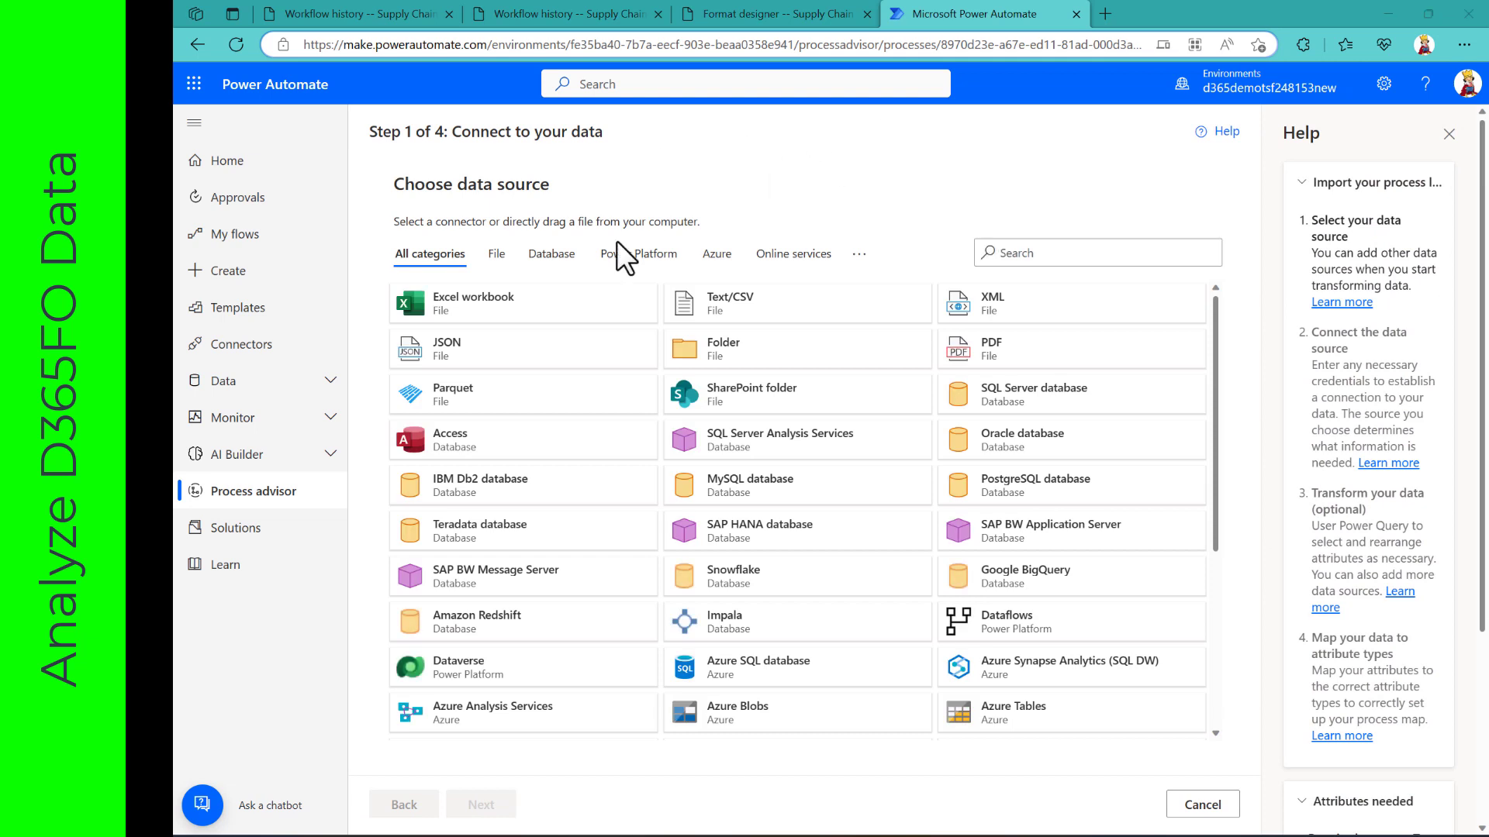
# Step: Choose Excel workbook as the data source, upload the LRE Process Mining file from Downloads, and continue to the data selection
pyautogui.click(496, 315)
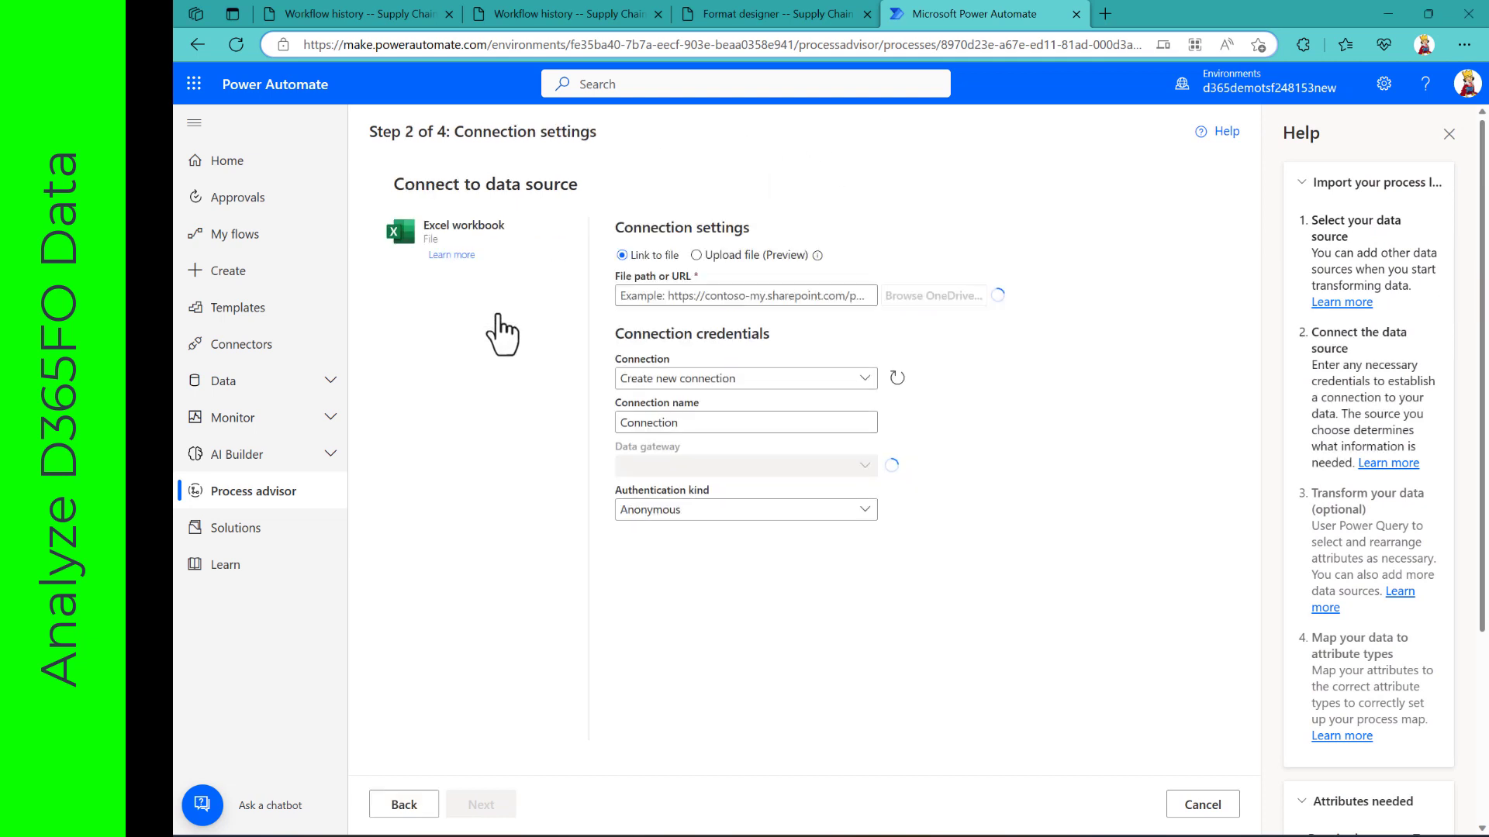
pyautogui.click(697, 256)
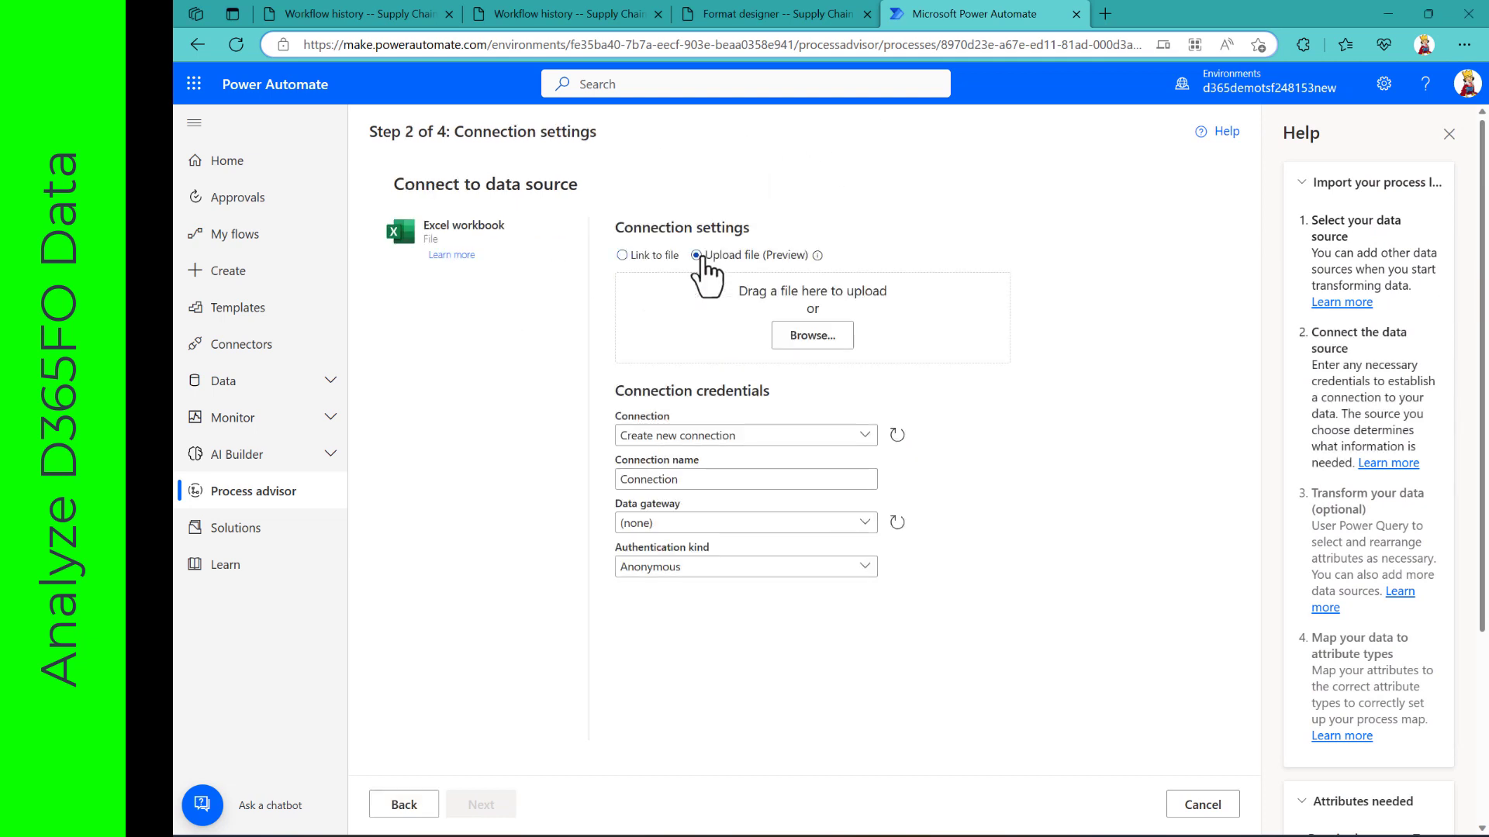
pyautogui.click(830, 335)
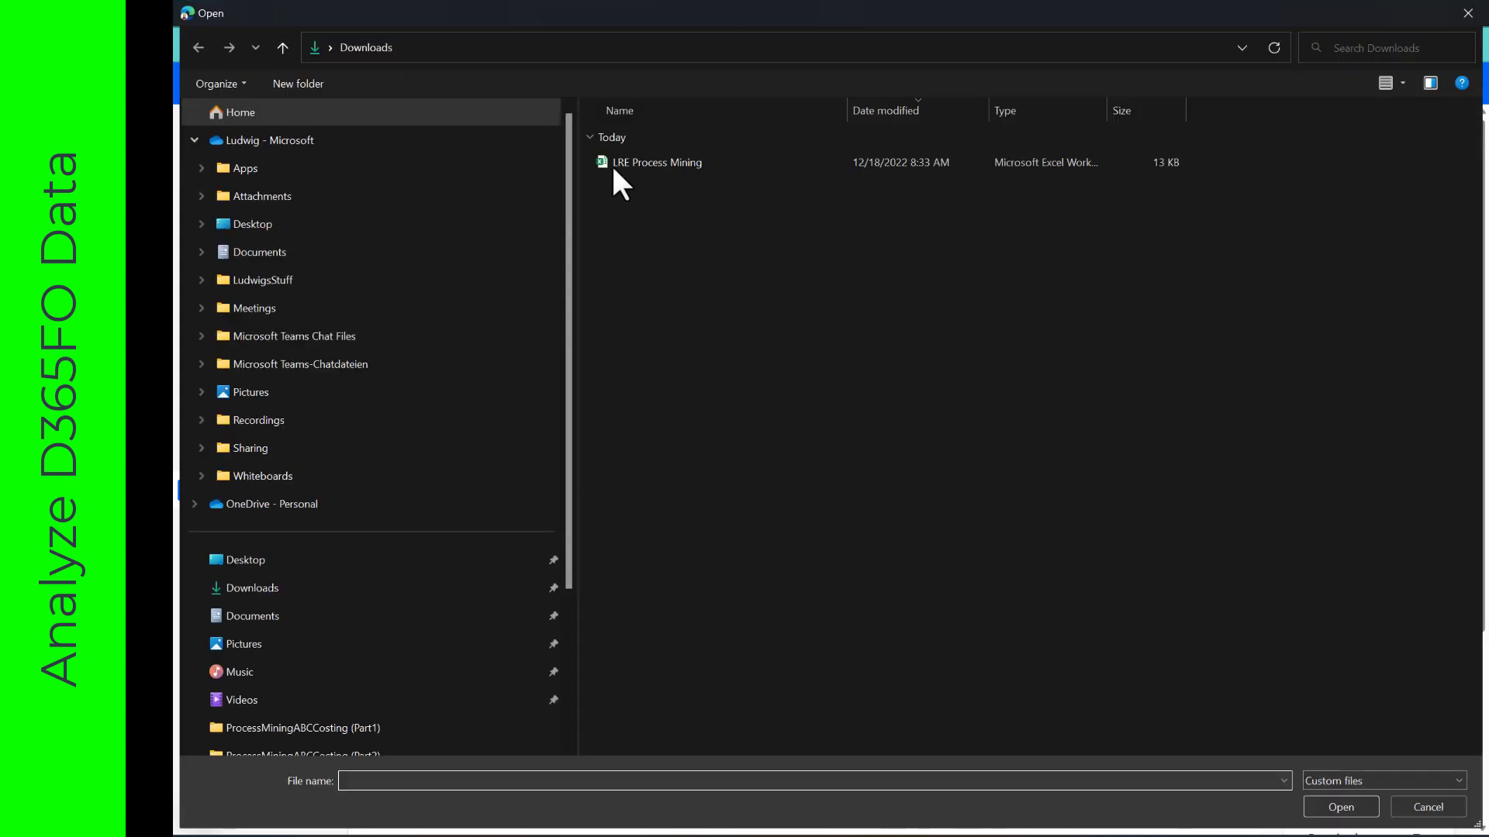
pyautogui.click(613, 168)
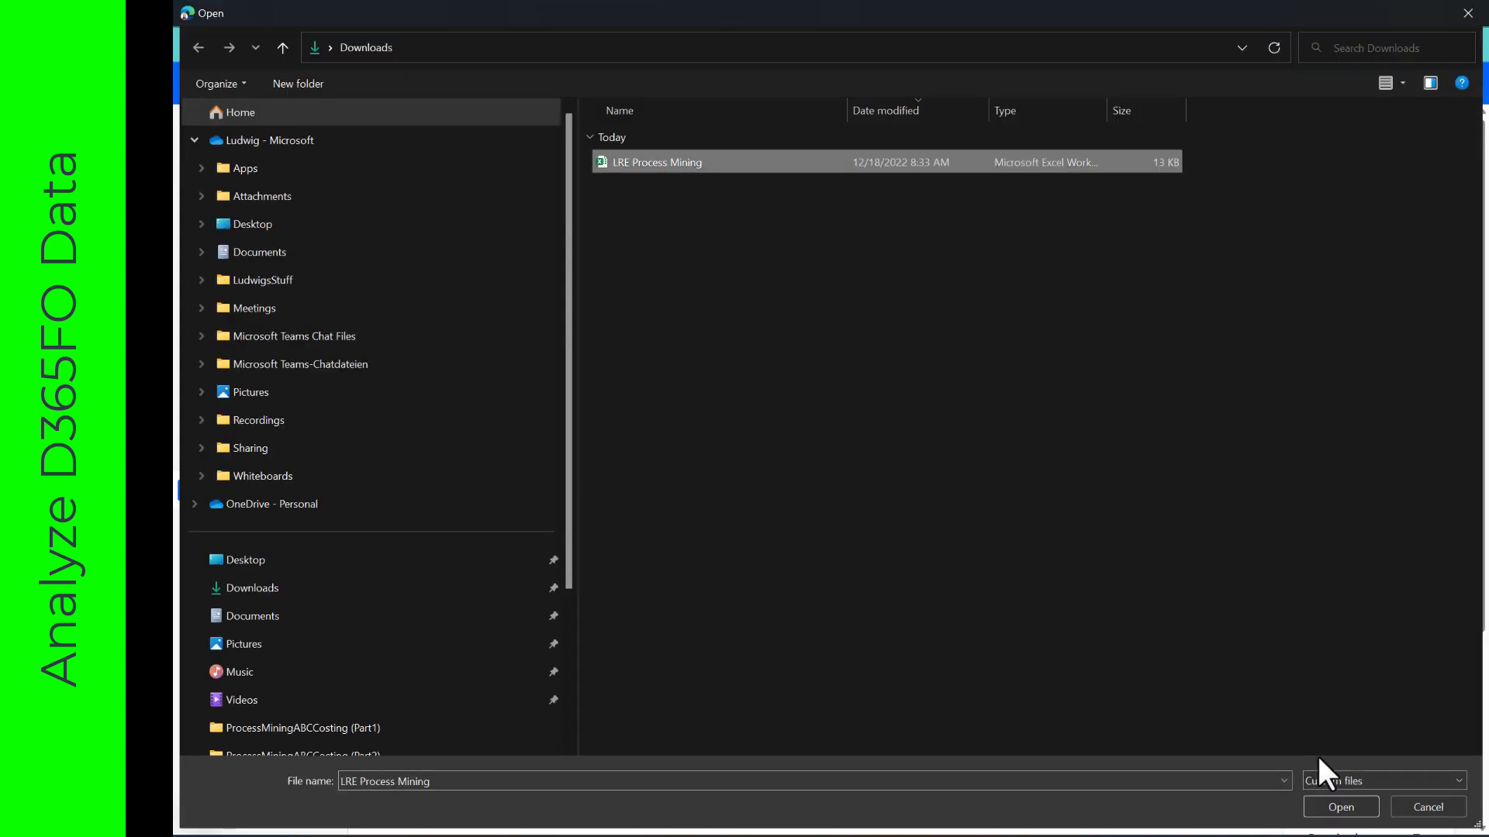
pyautogui.click(1341, 807)
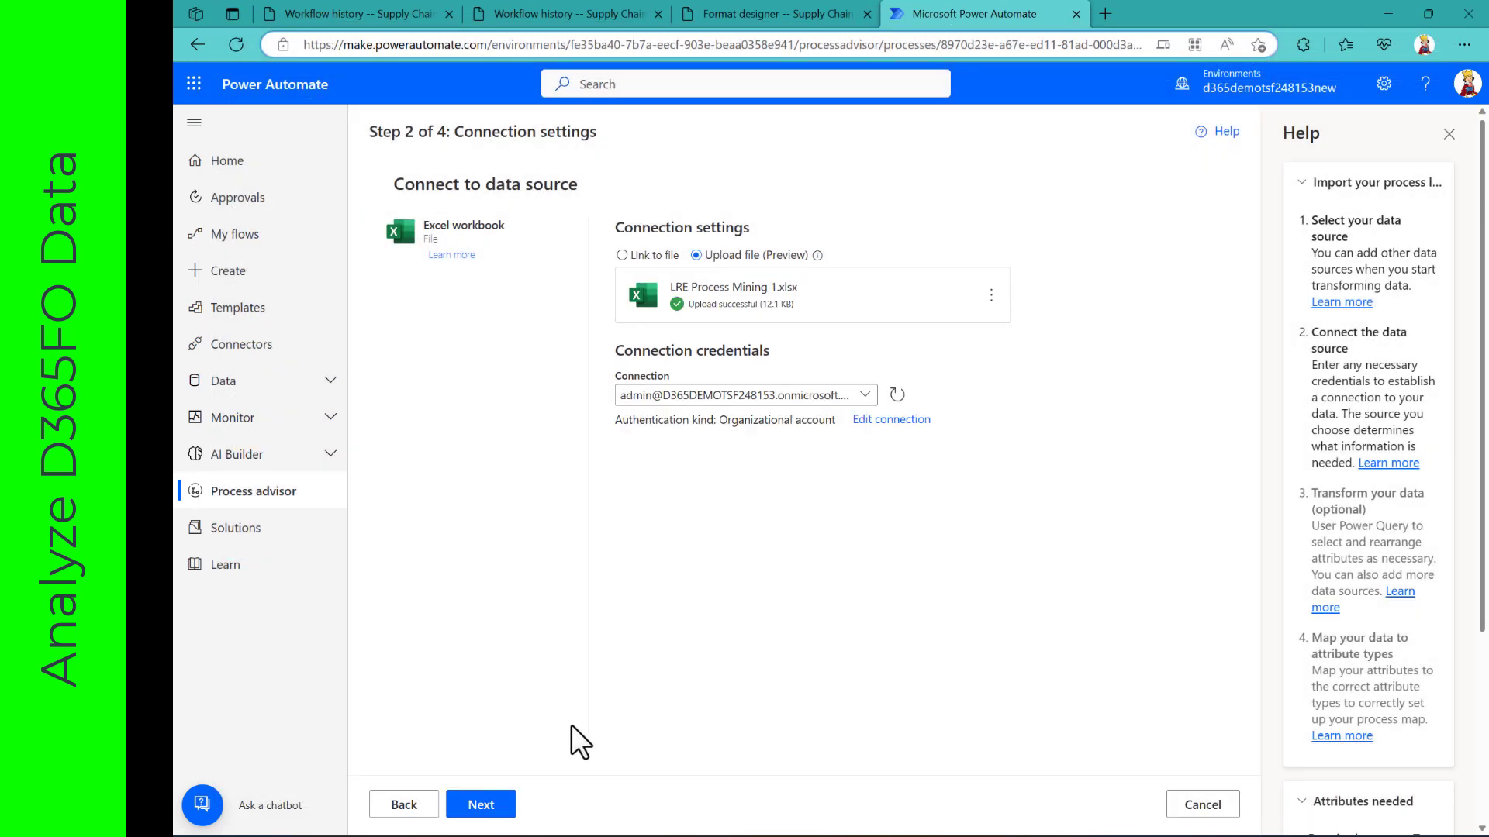
pyautogui.click(499, 808)
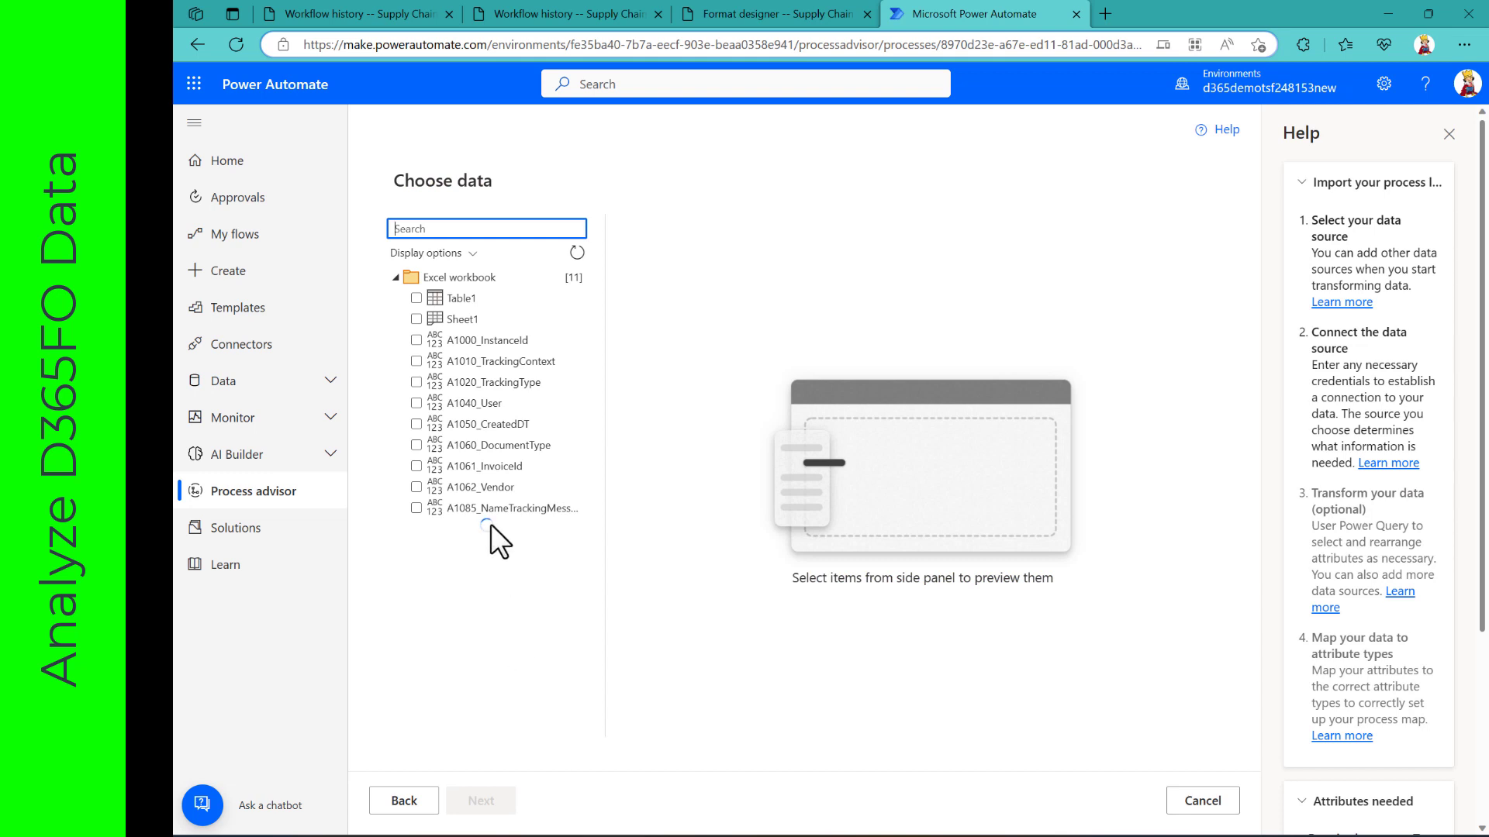
# Step: Select Table1 from the workbook and proceed through the optional Power Query transformation to the attribute mapping without changes
pyautogui.click(417, 298)
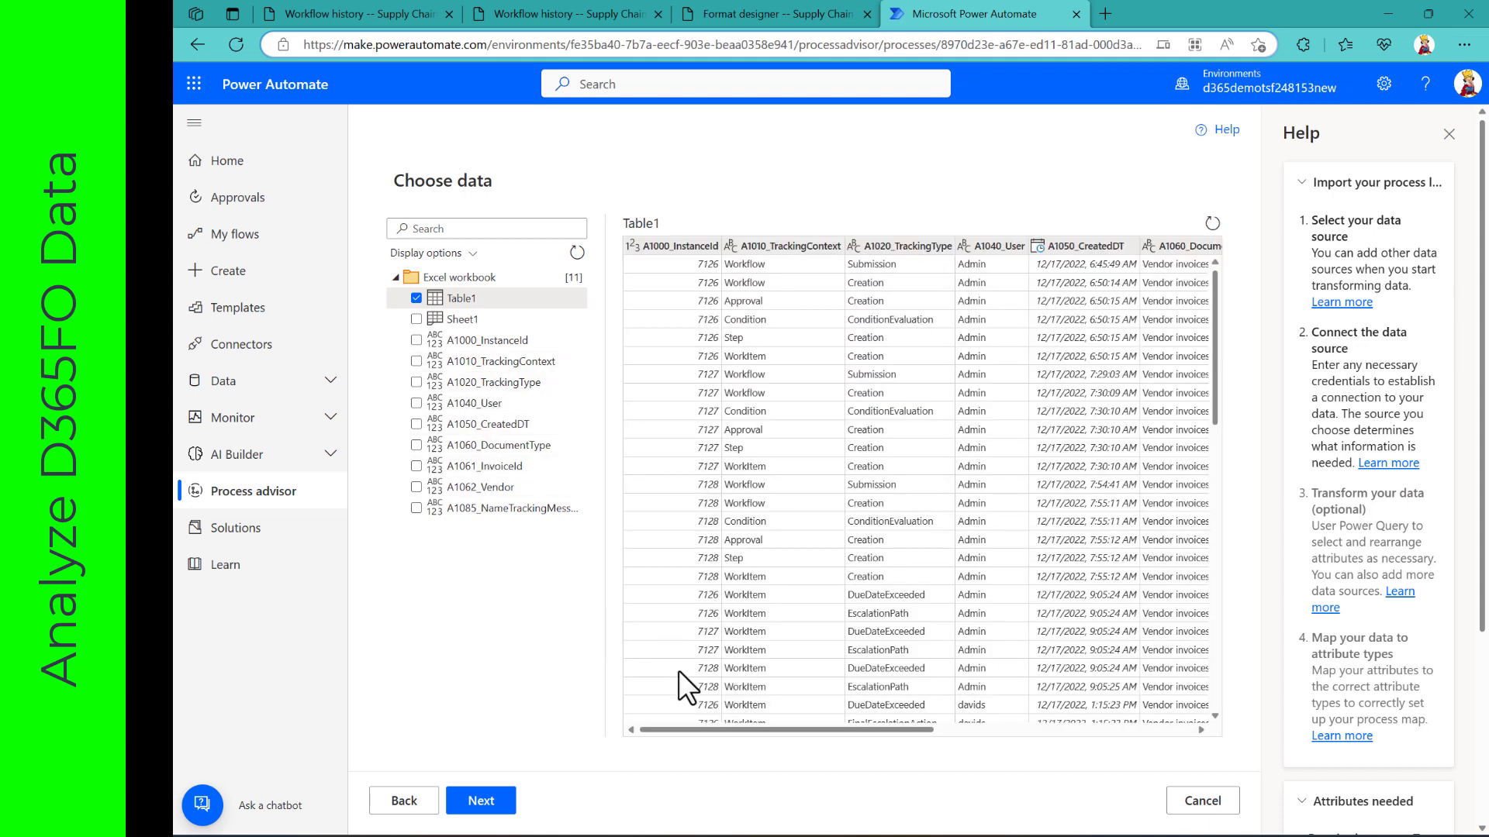
pyautogui.click(509, 801)
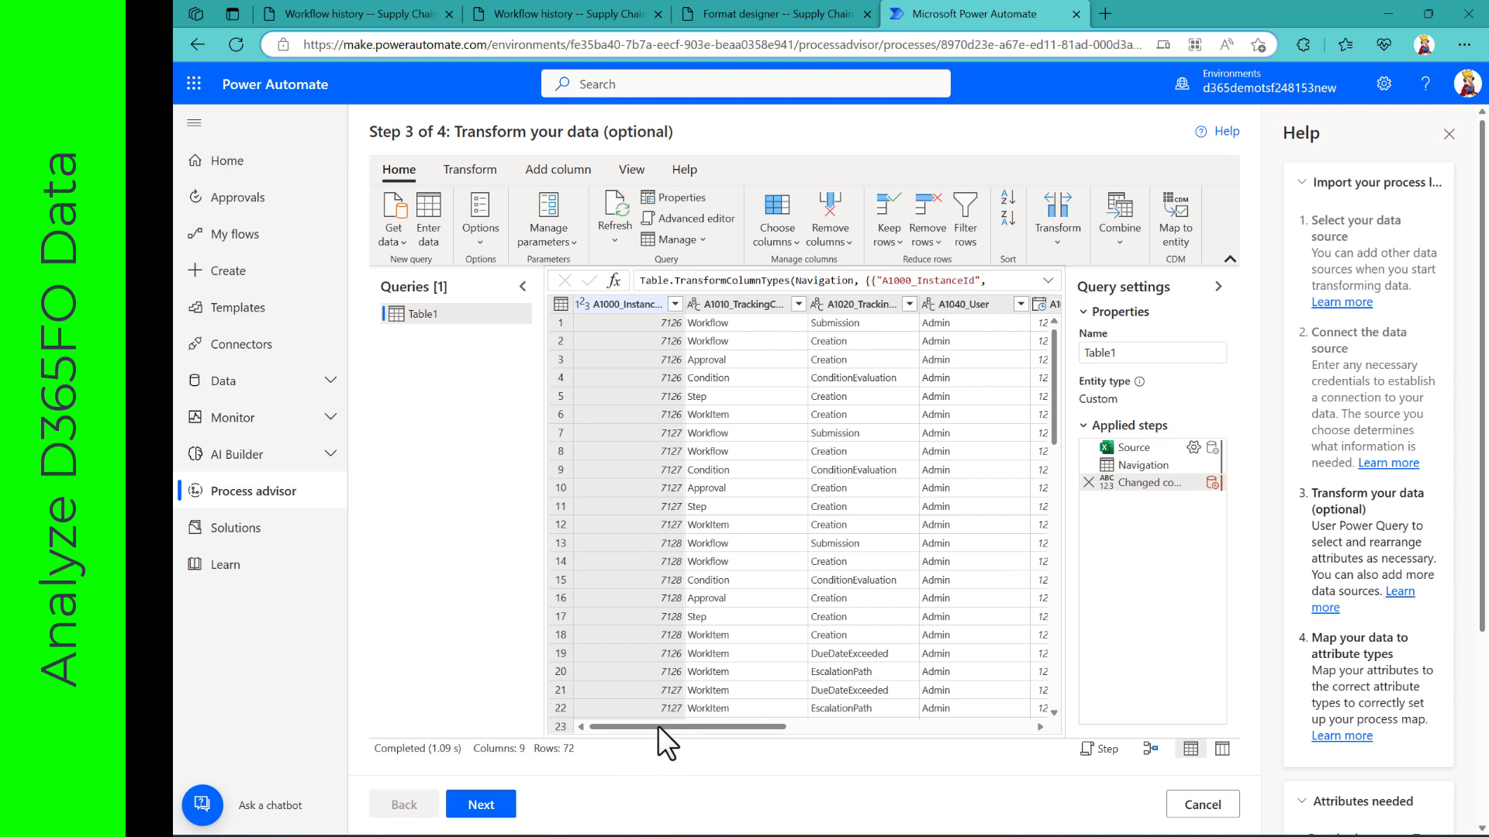
pyautogui.click(502, 806)
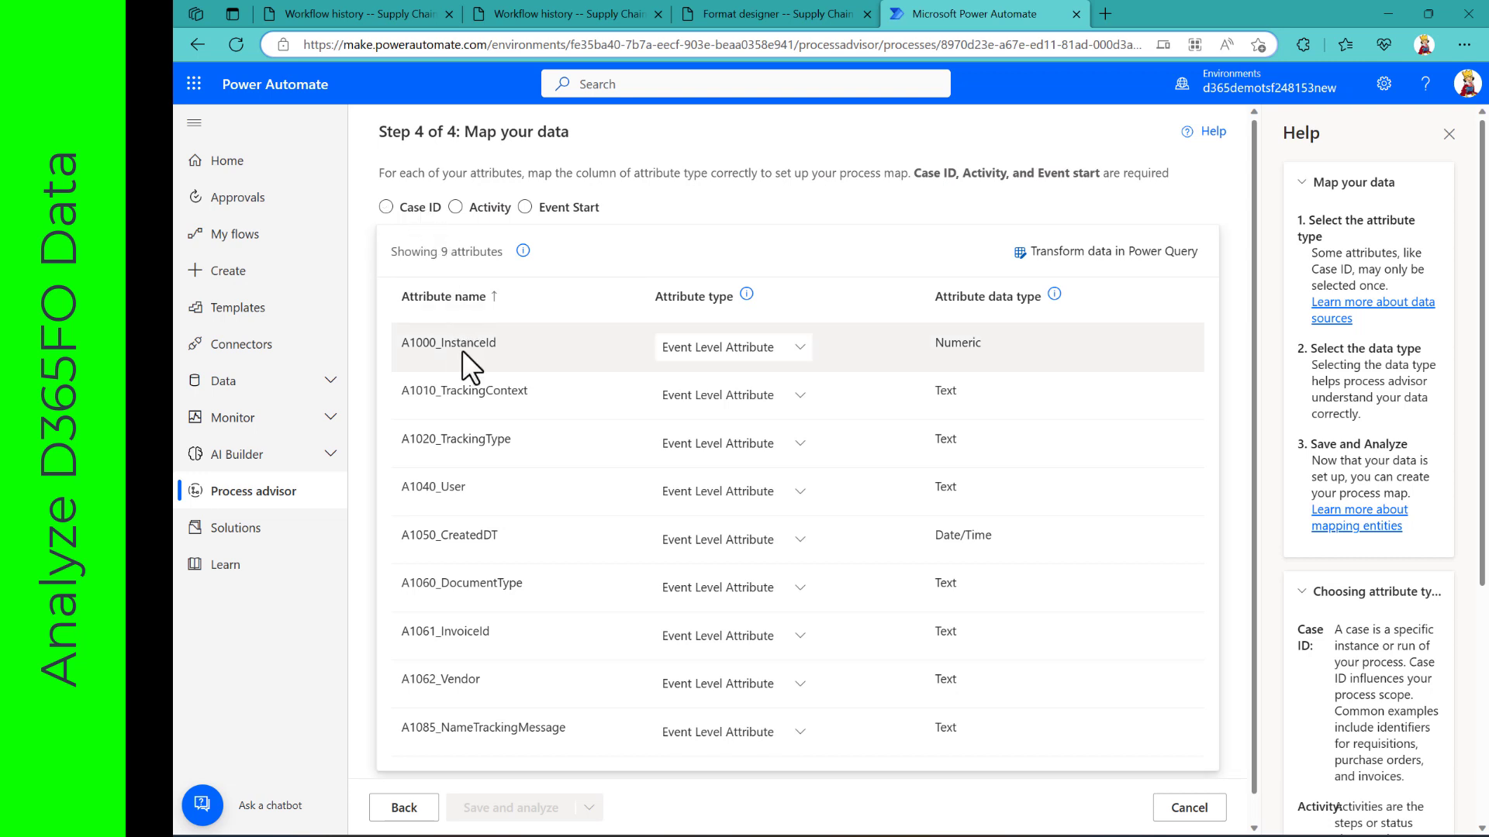
# Step: Check the Instance ID in the Dynamics 365 workflow history, and map A1000_InstanceId as Case ID and A1010_TrackingContext as Activity
pyautogui.click(395, 10)
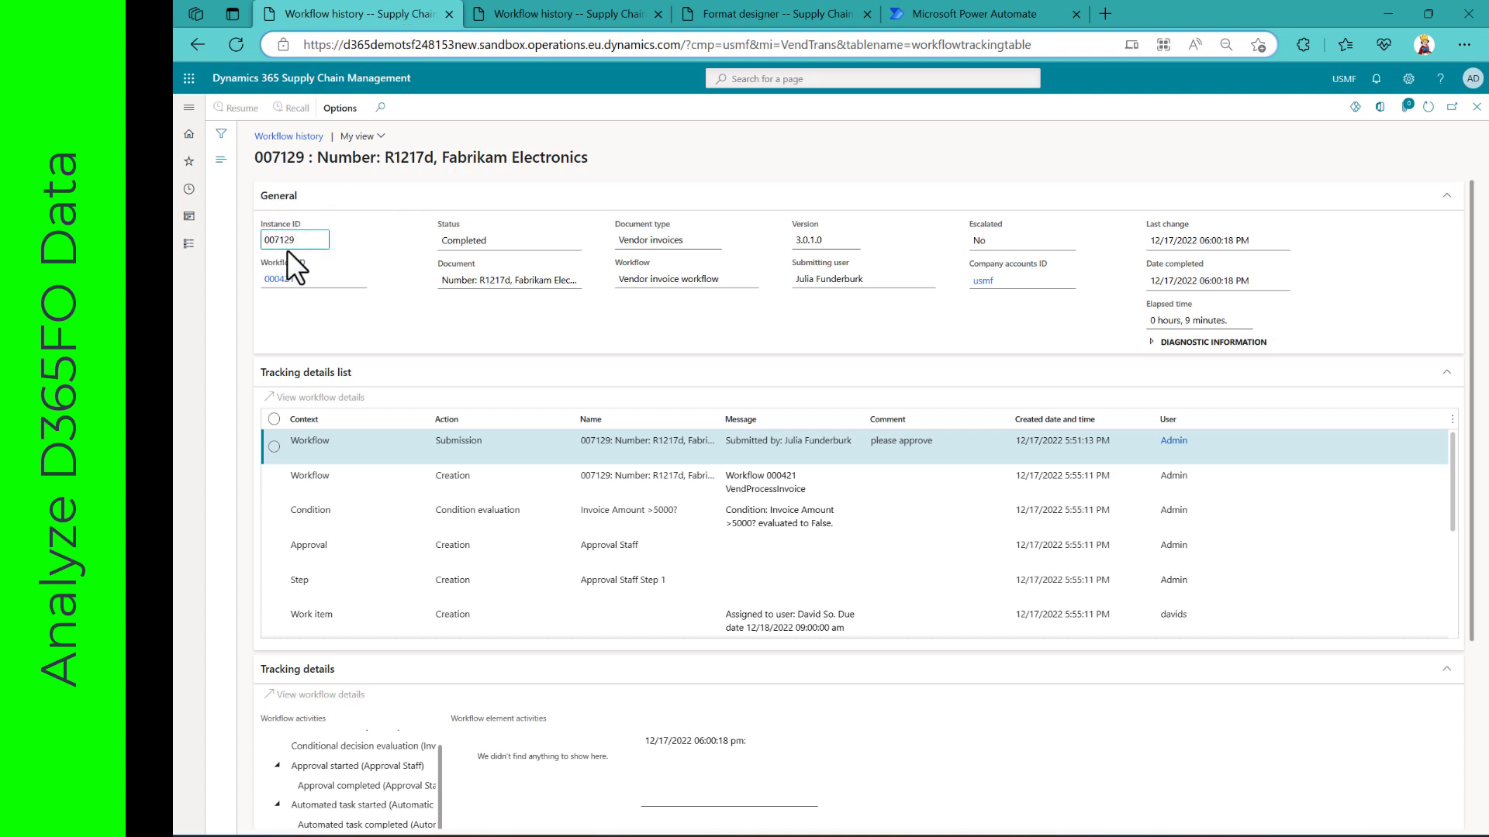
pyautogui.click(934, 11)
pyautogui.click(733, 362)
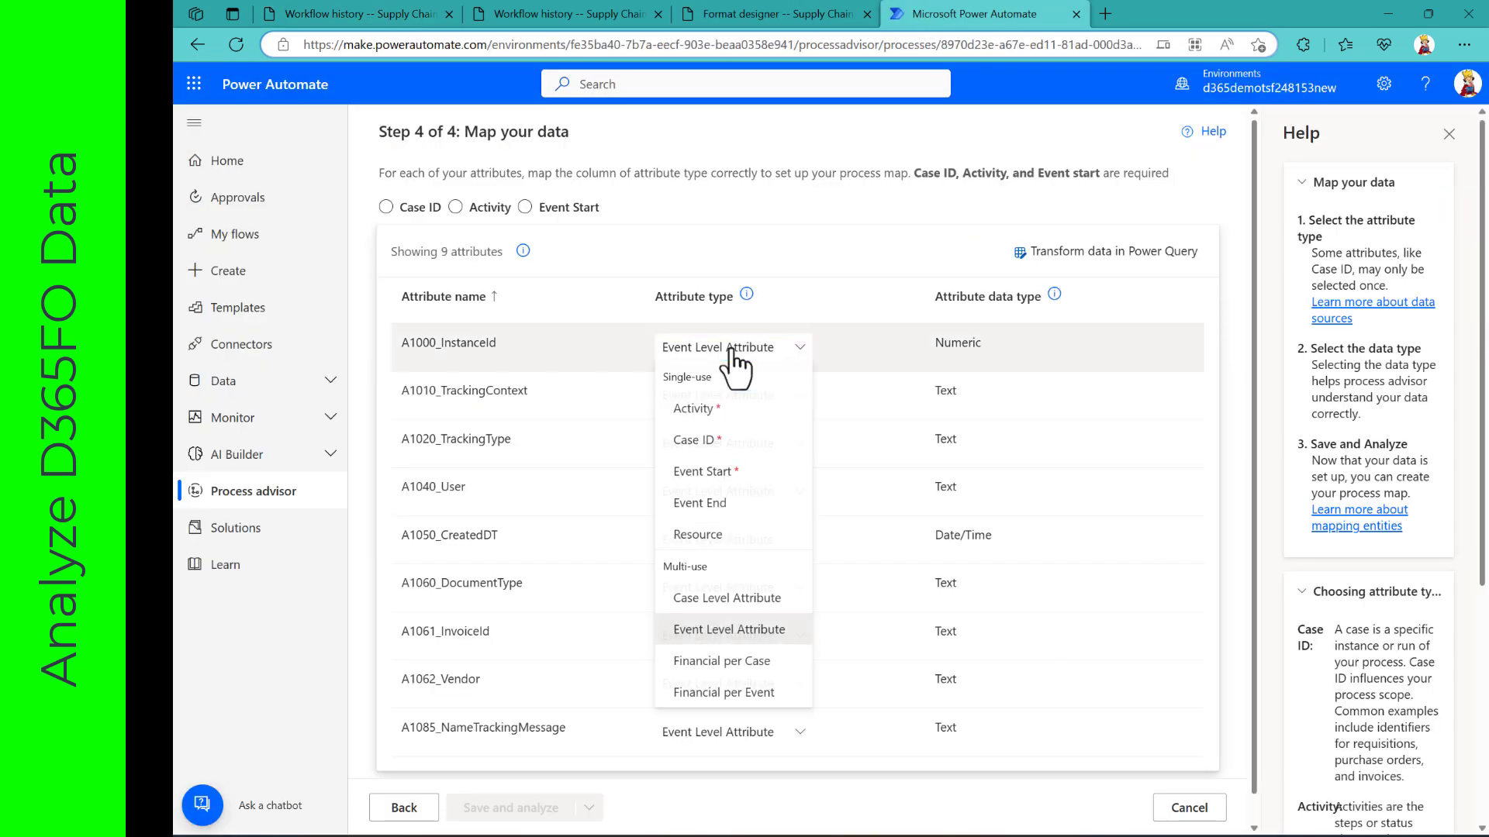
pyautogui.click(710, 443)
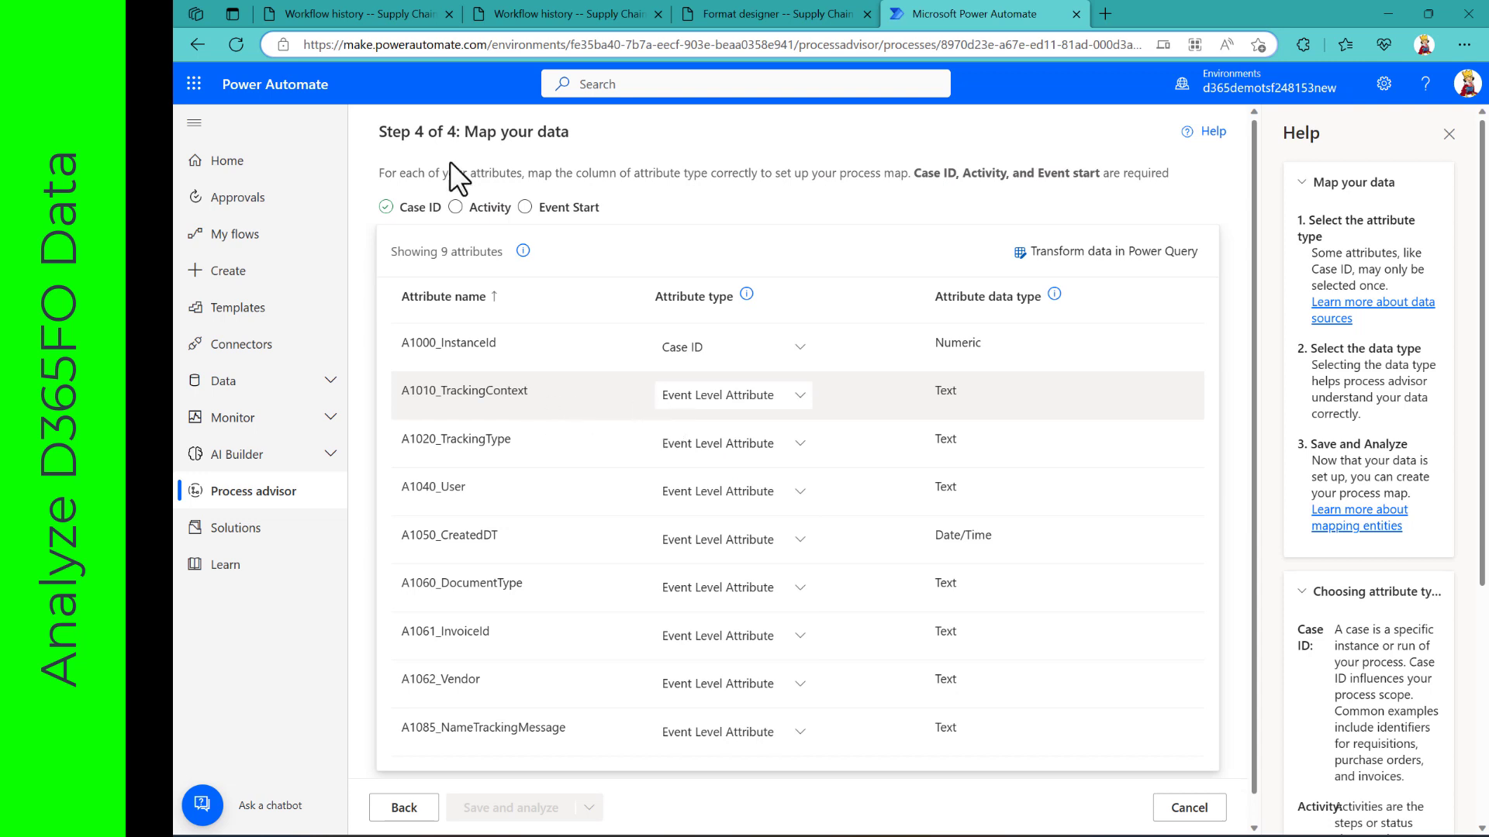
pyautogui.click(704, 405)
pyautogui.click(692, 458)
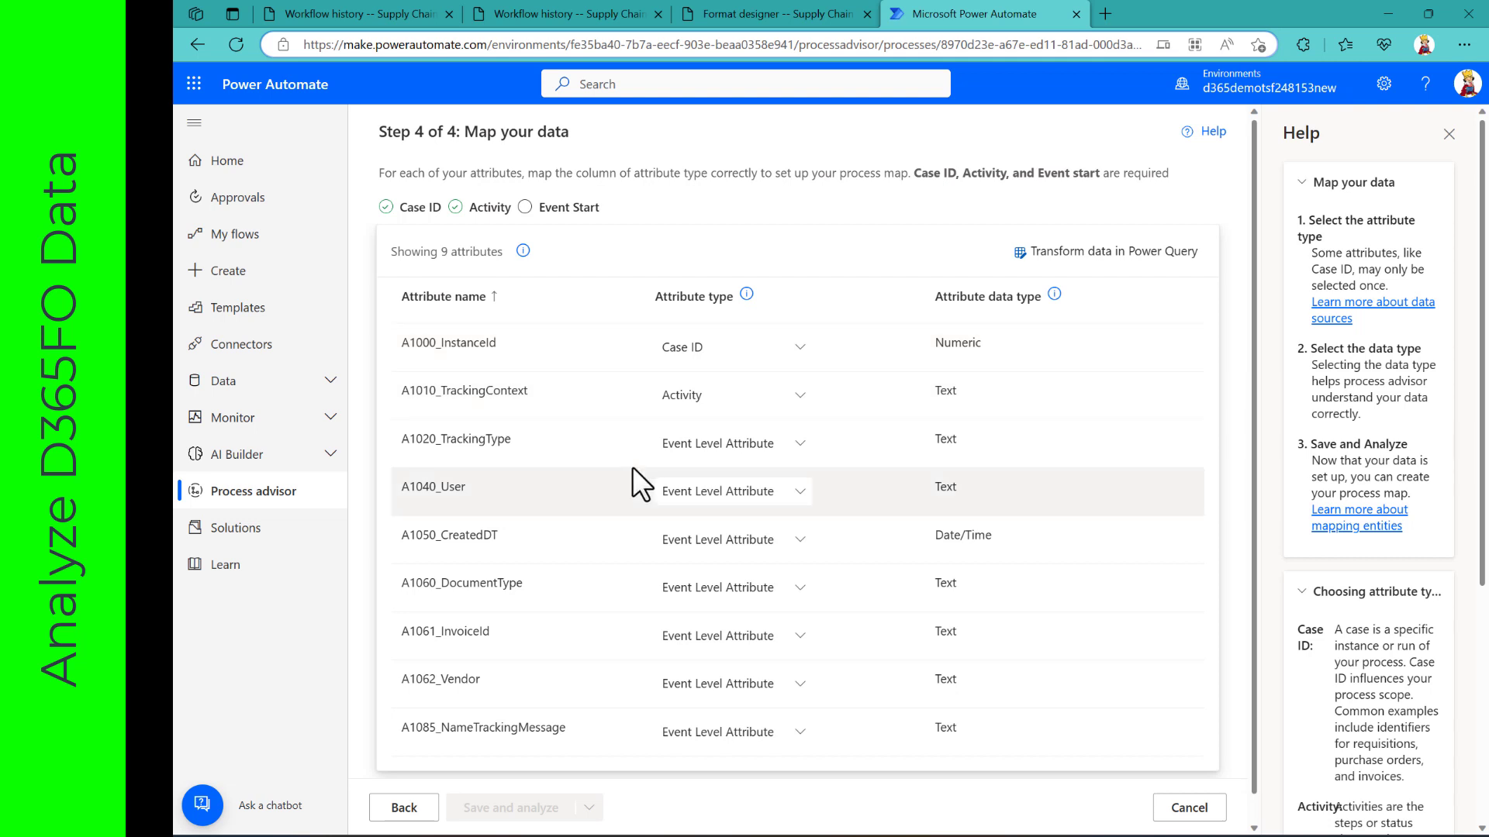
# Step: Map A1050_CreatedDT as Event Start and A1040_User as Resource, and save and analyze the process
pyautogui.click(691, 543)
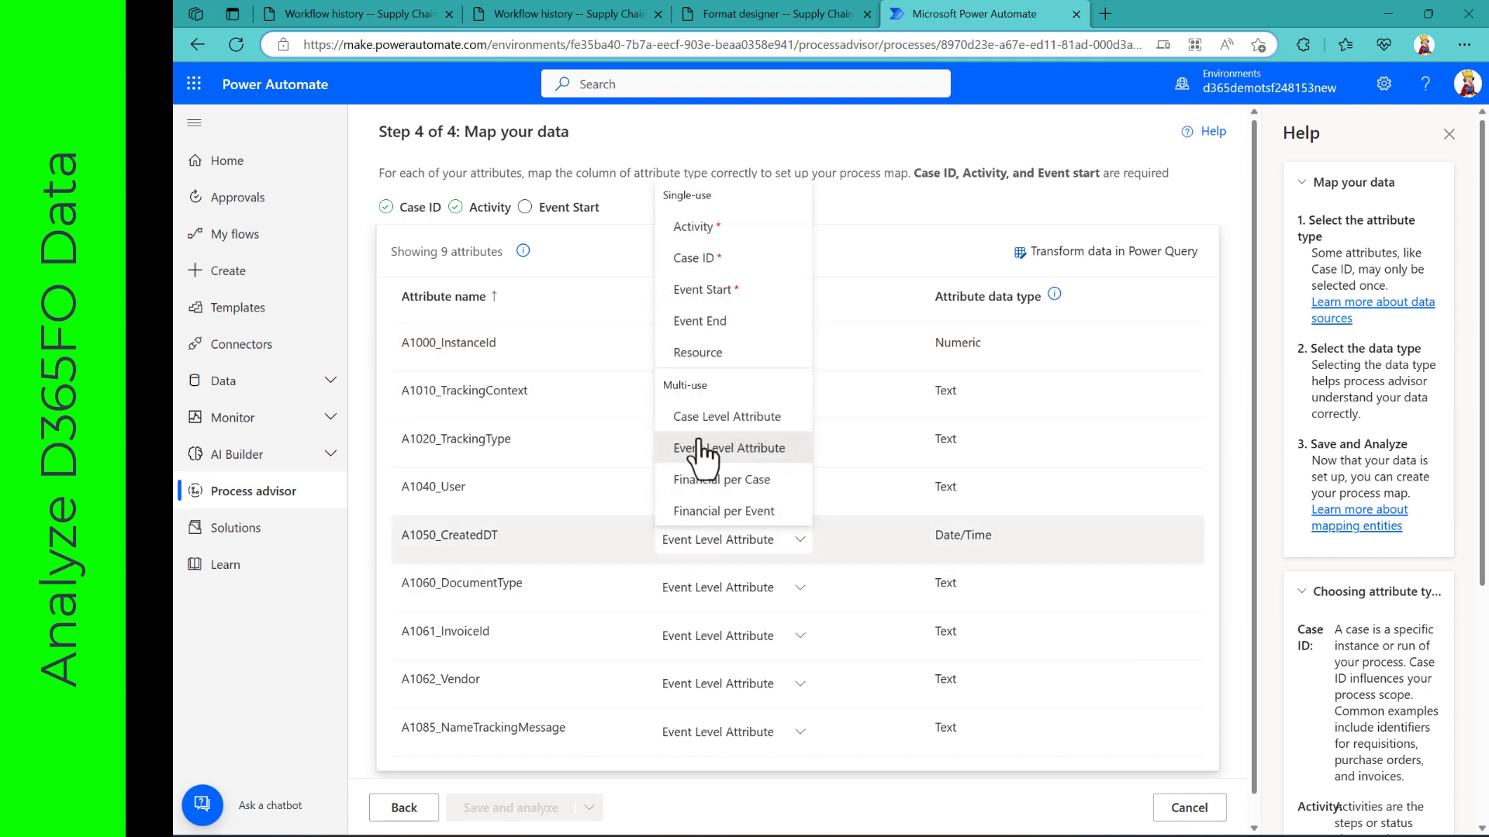
pyautogui.click(703, 290)
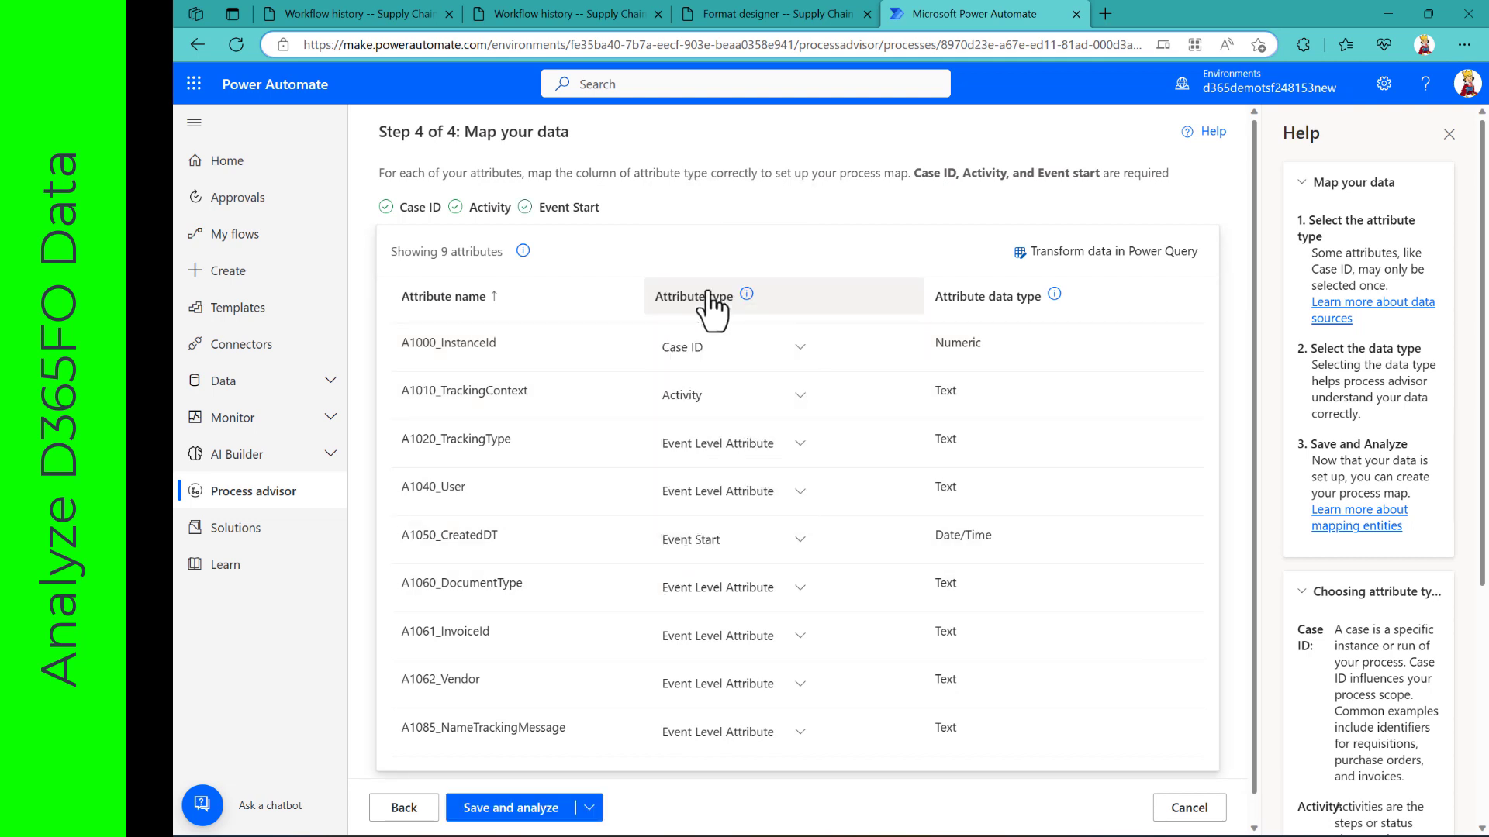
pyautogui.click(708, 495)
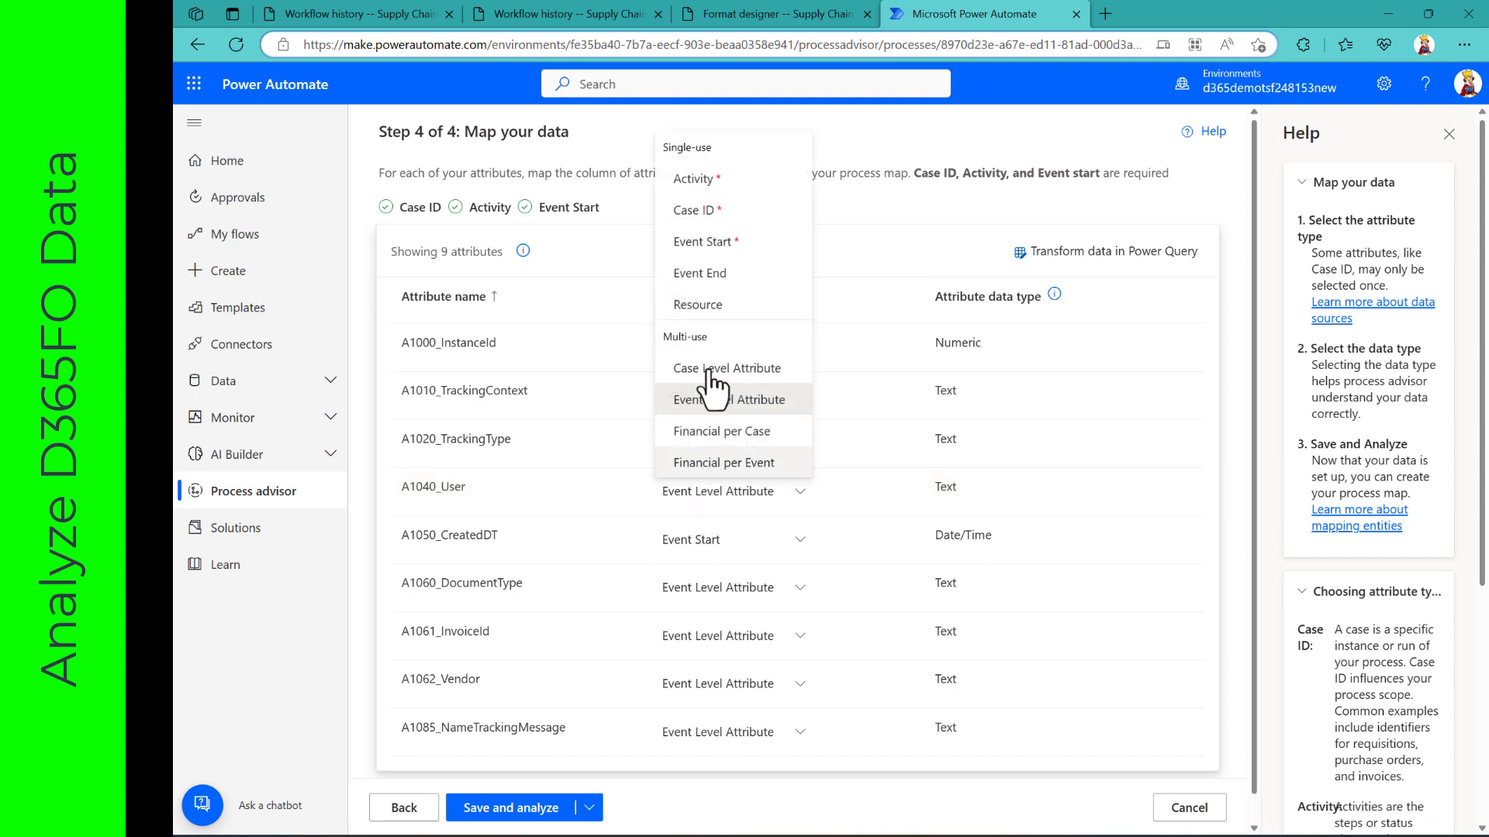
pyautogui.click(702, 304)
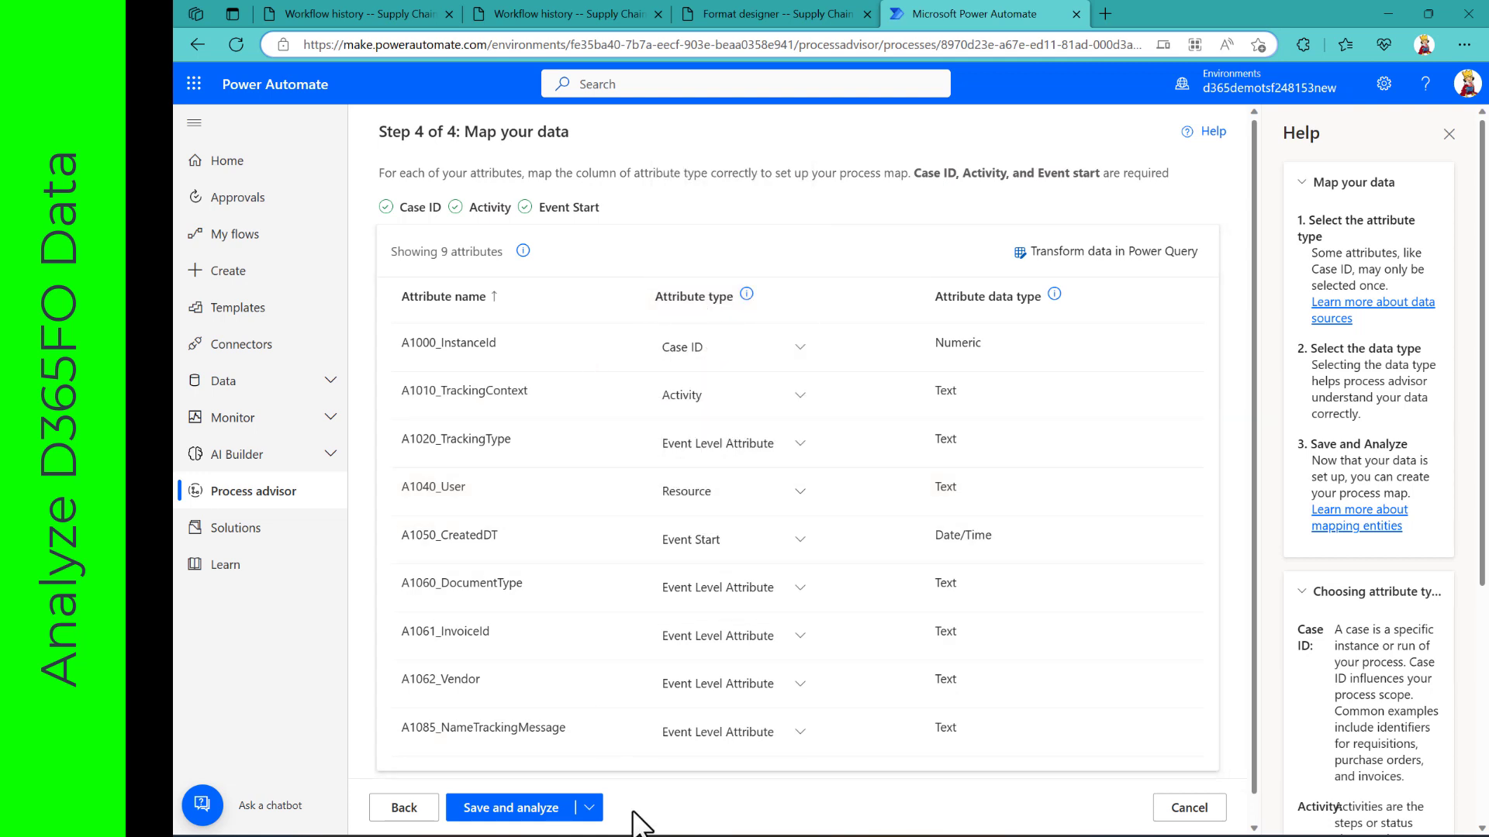
pyautogui.click(530, 814)
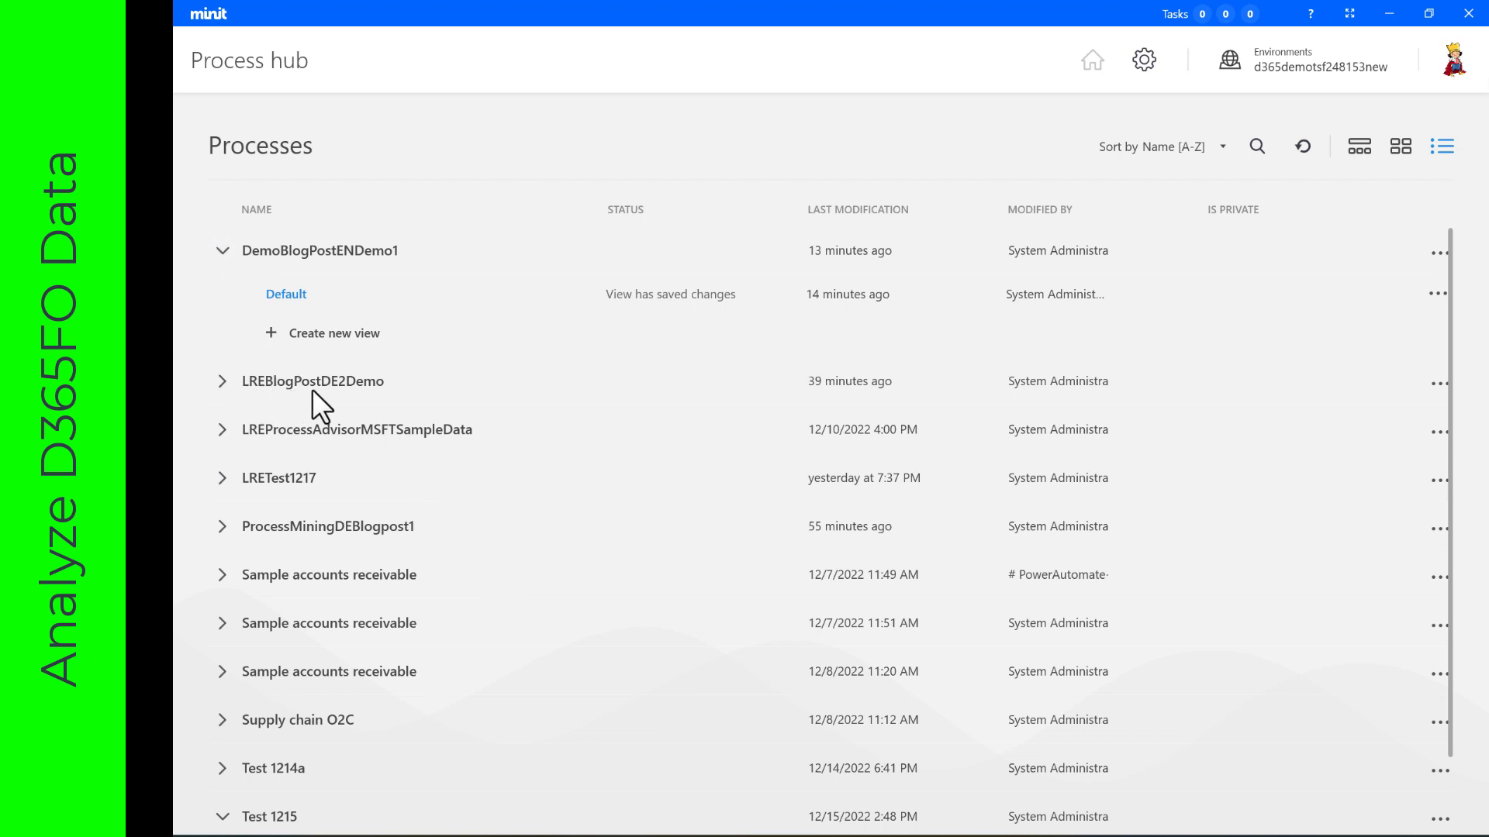
# Step: In Minit, open LREBlogPostDE2Demo's Default view and examine its process map by A1040_User, A1061_InvoiceId and A1020_TrackingType
pyautogui.click(222, 382)
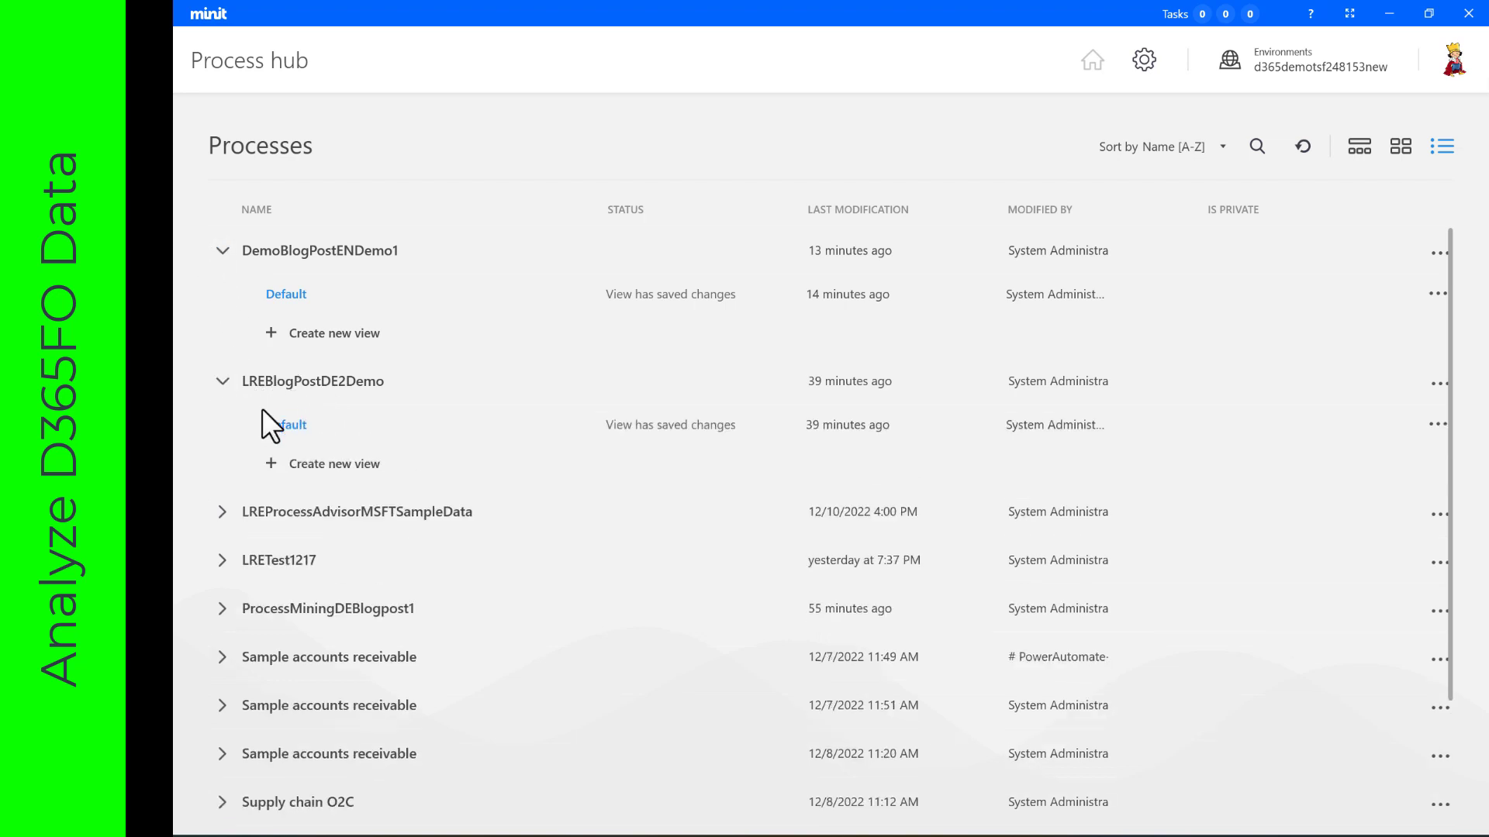
pyautogui.click(283, 426)
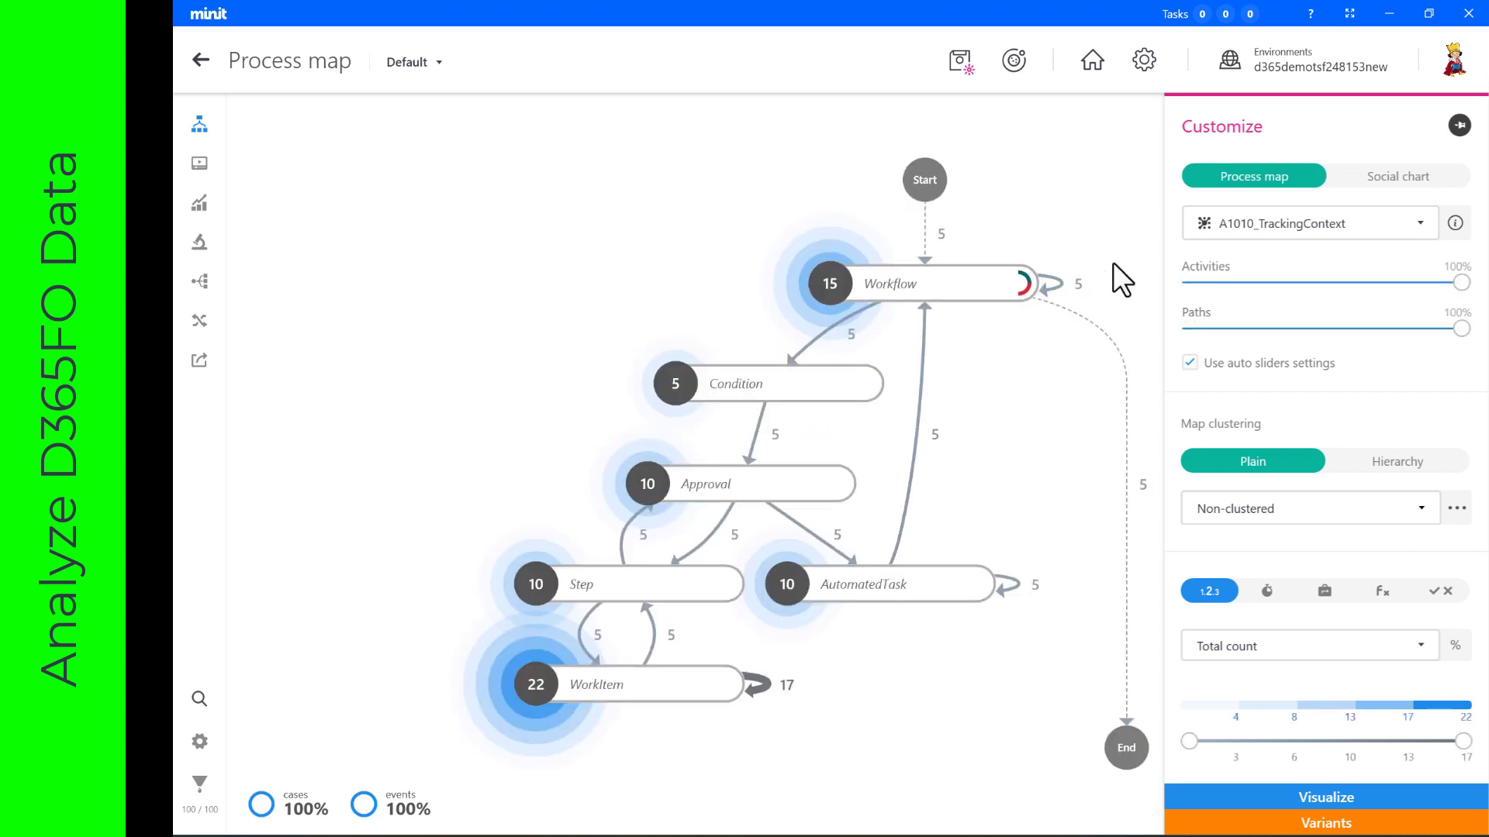
pyautogui.click(1240, 229)
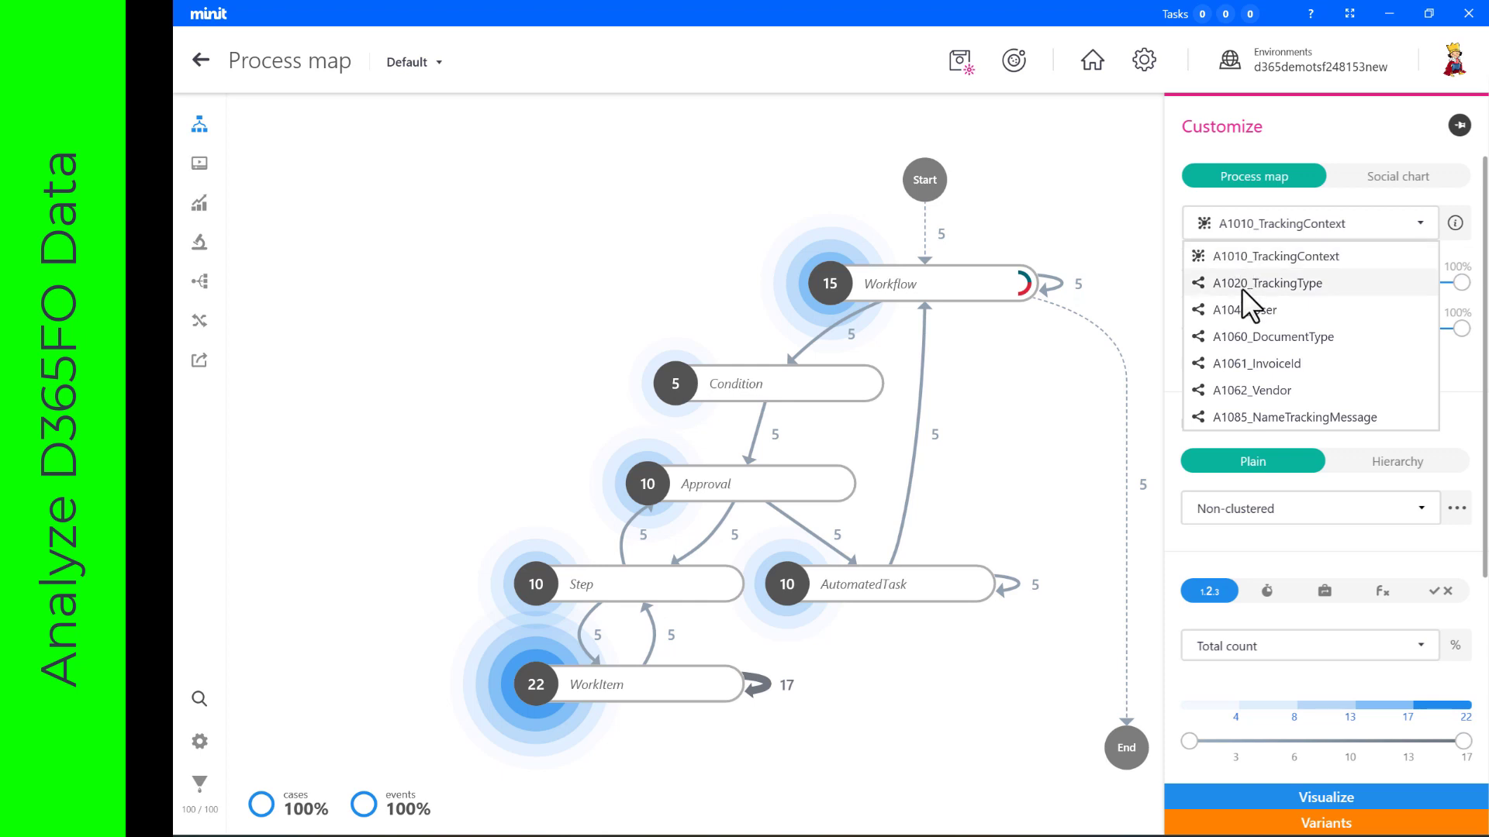
pyautogui.click(1240, 310)
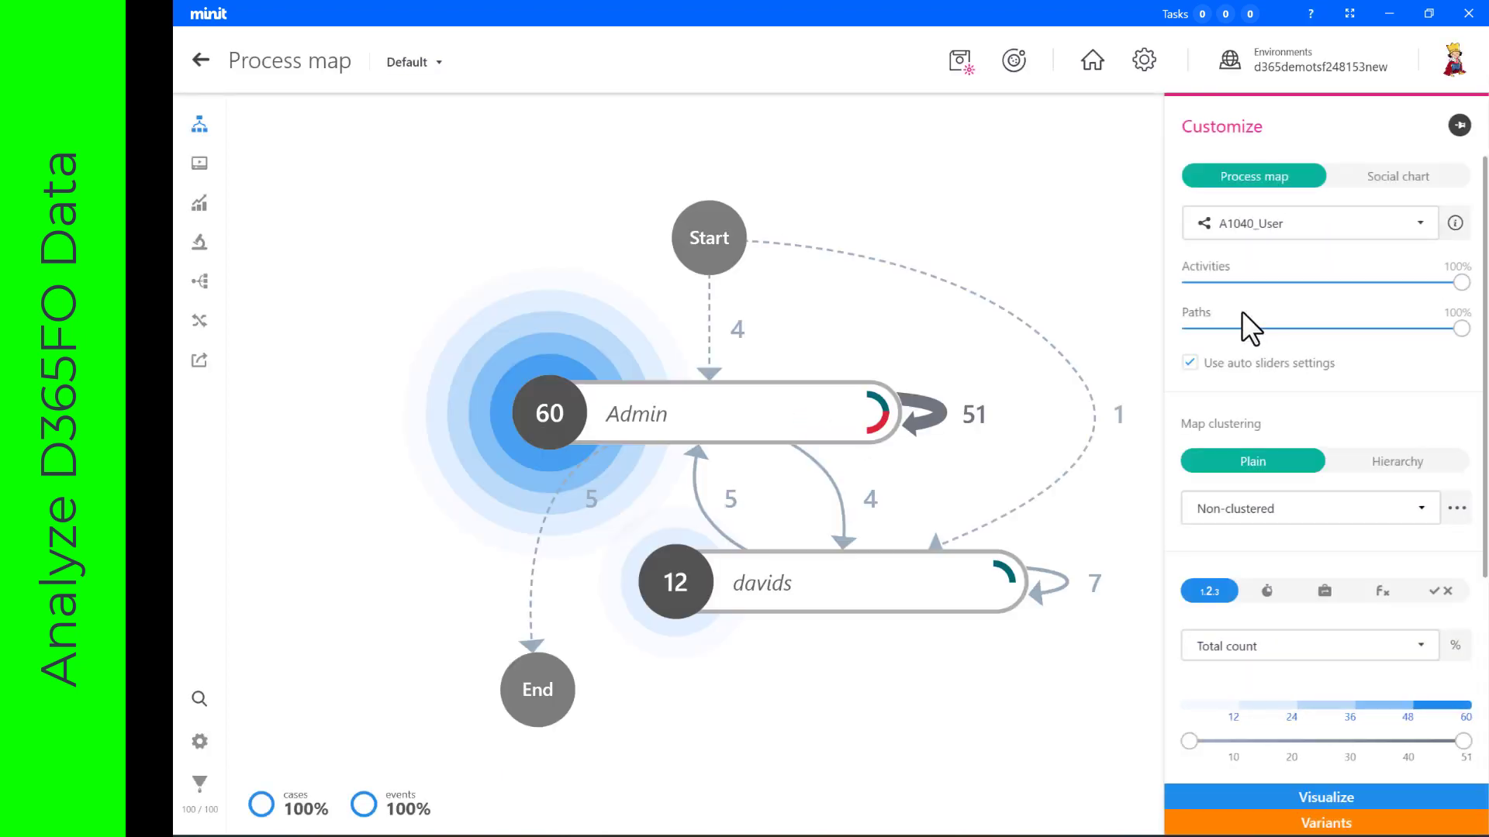
pyautogui.click(1245, 231)
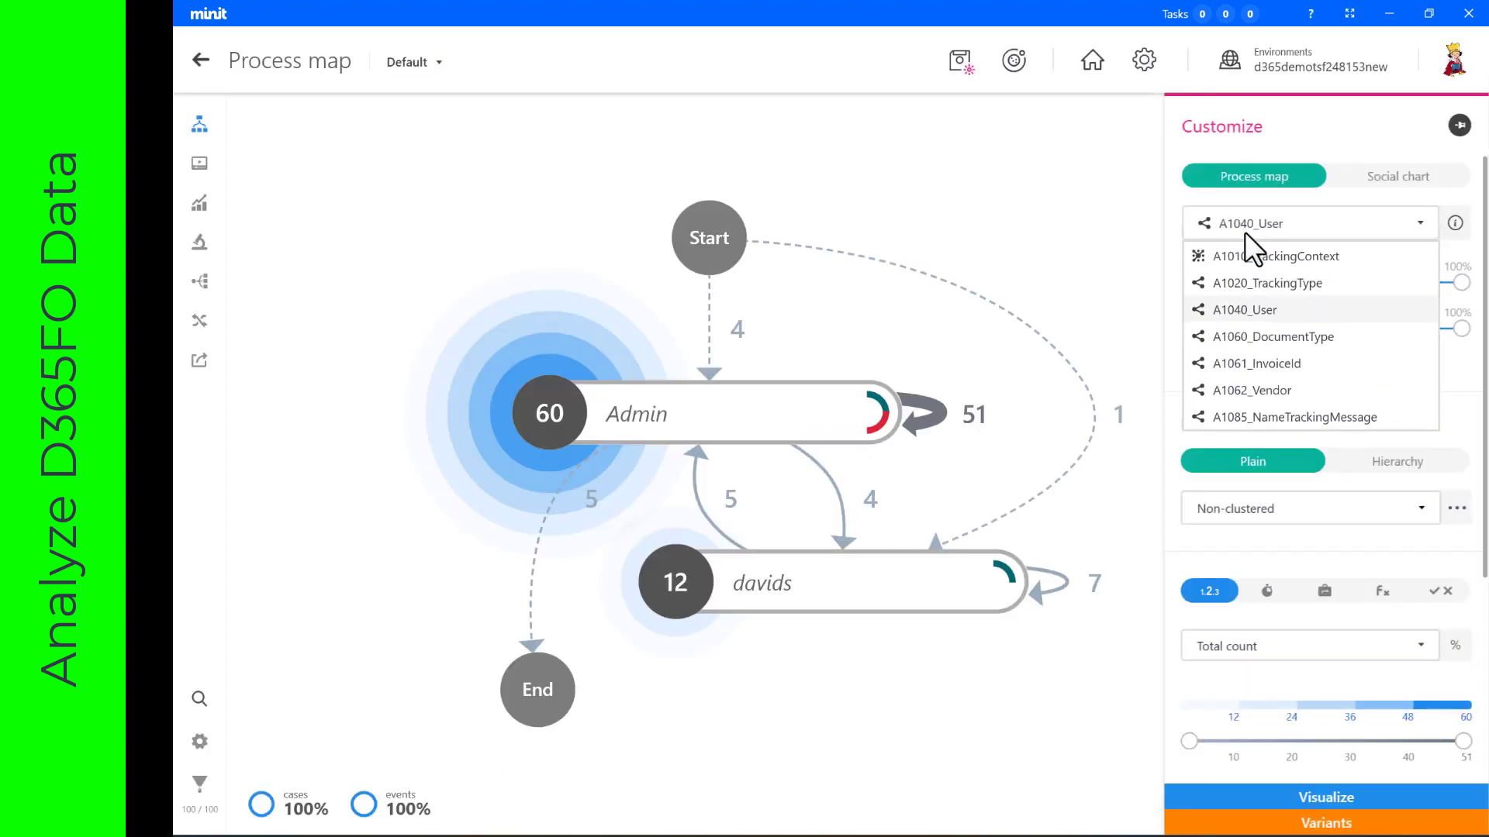
pyautogui.click(1245, 363)
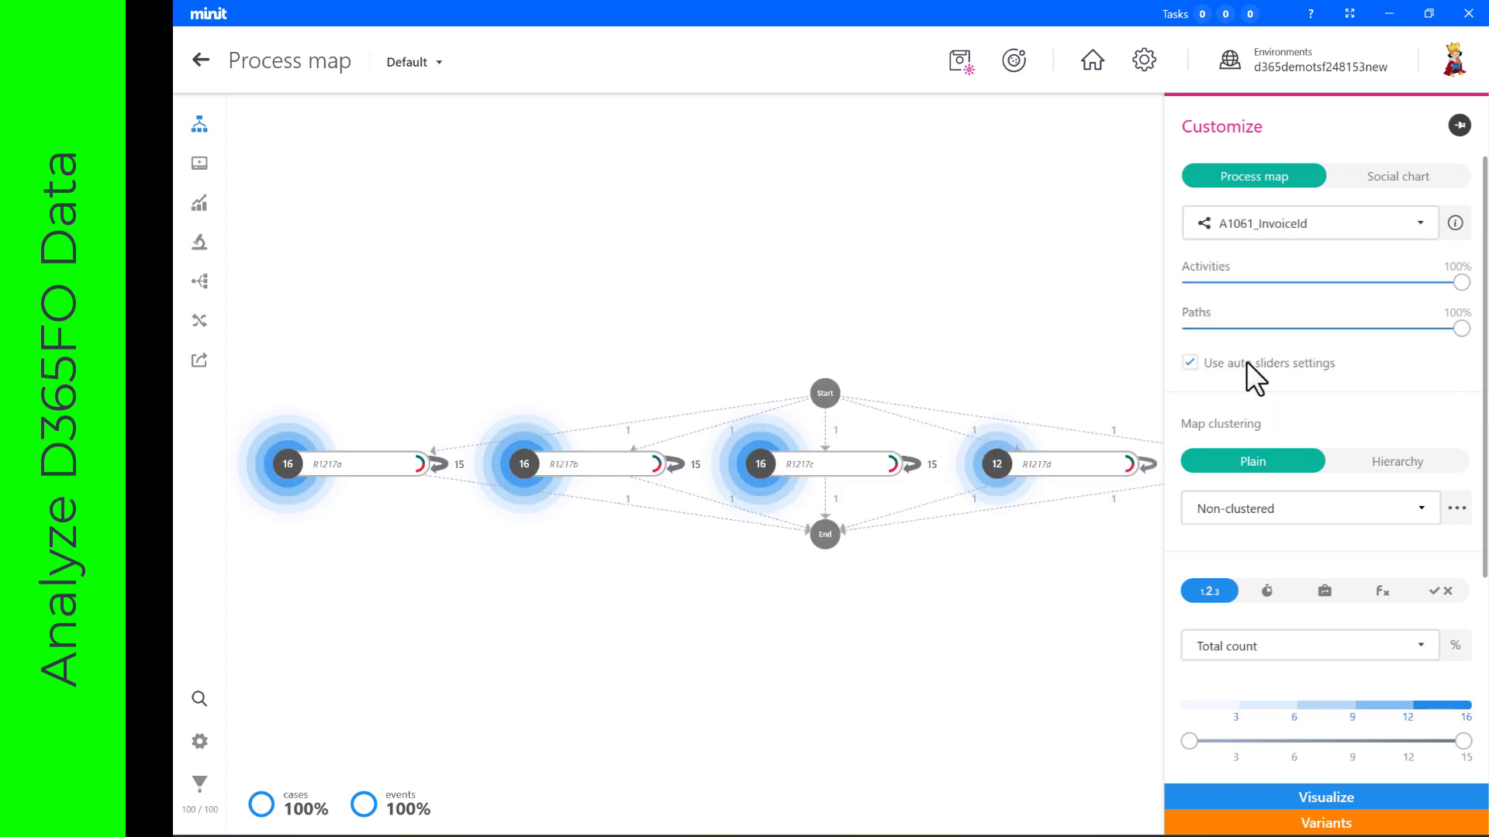
pyautogui.click(1248, 222)
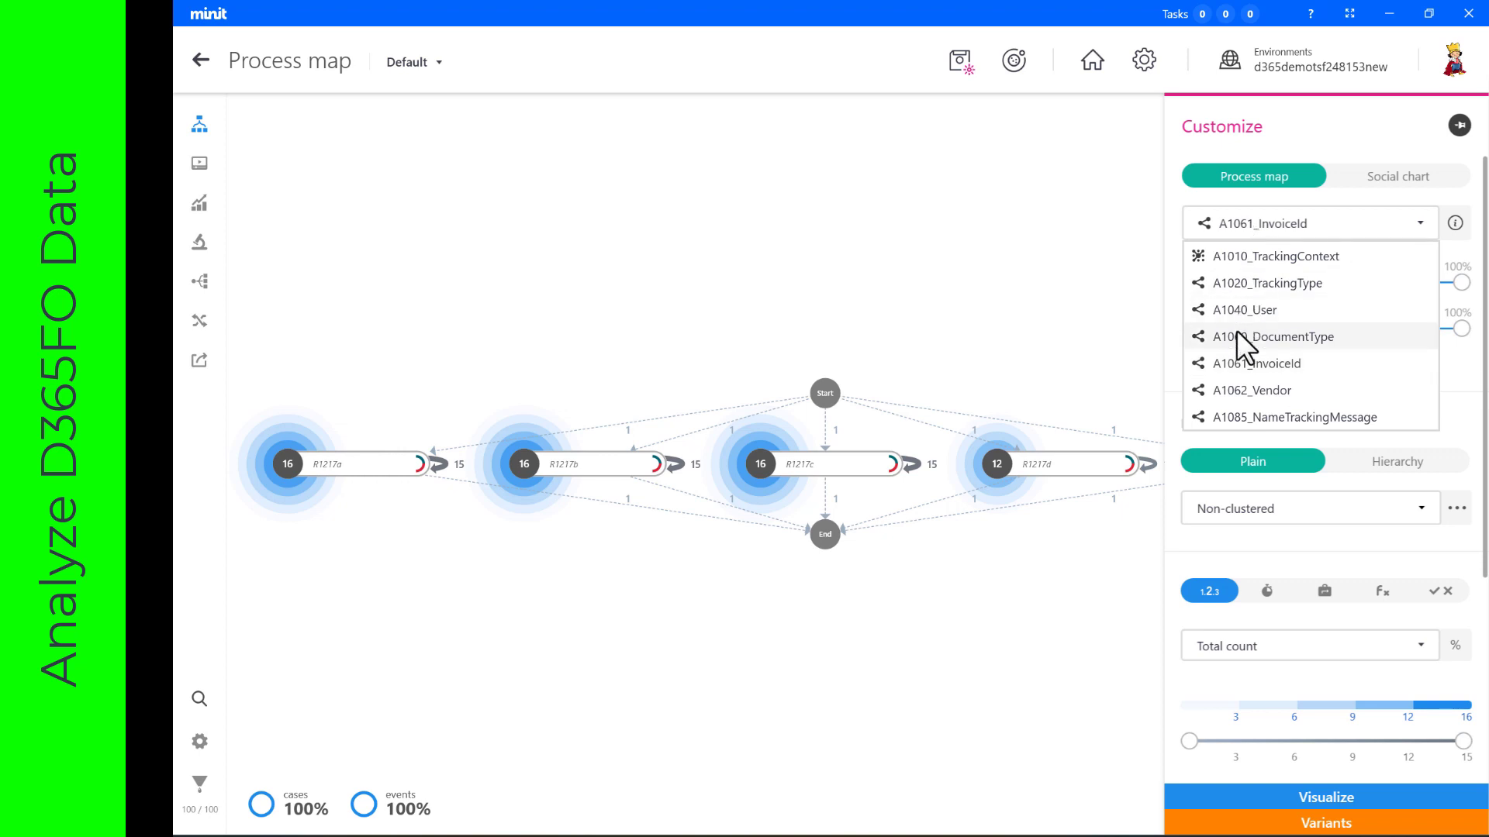
pyautogui.click(1240, 284)
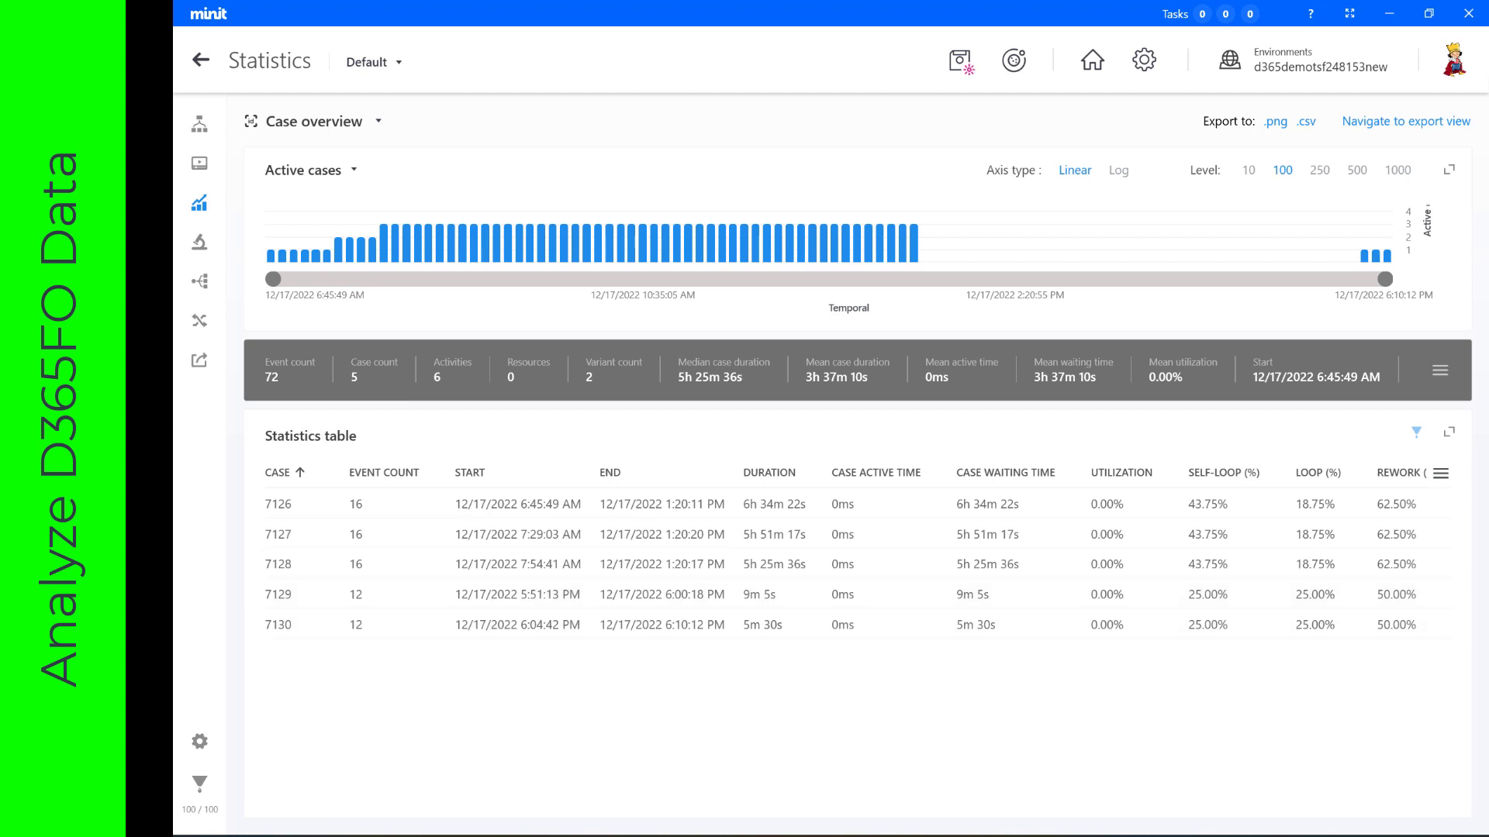
# Step: Return to Power Automate and review the BlogPostDemoENNo2 report's summary, process map and Variant DNA
pyautogui.click(871, 836)
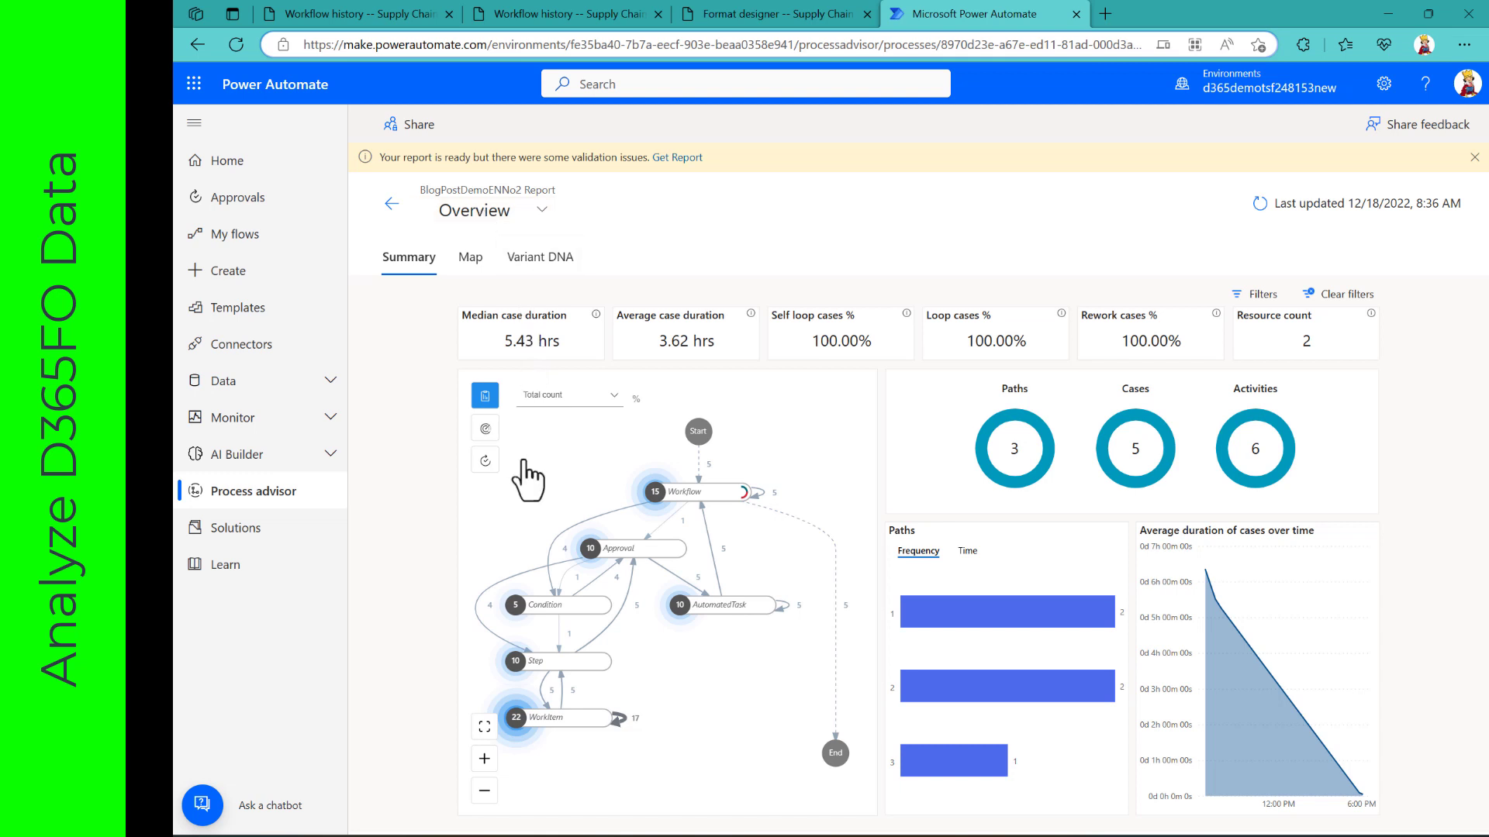
pyautogui.click(470, 259)
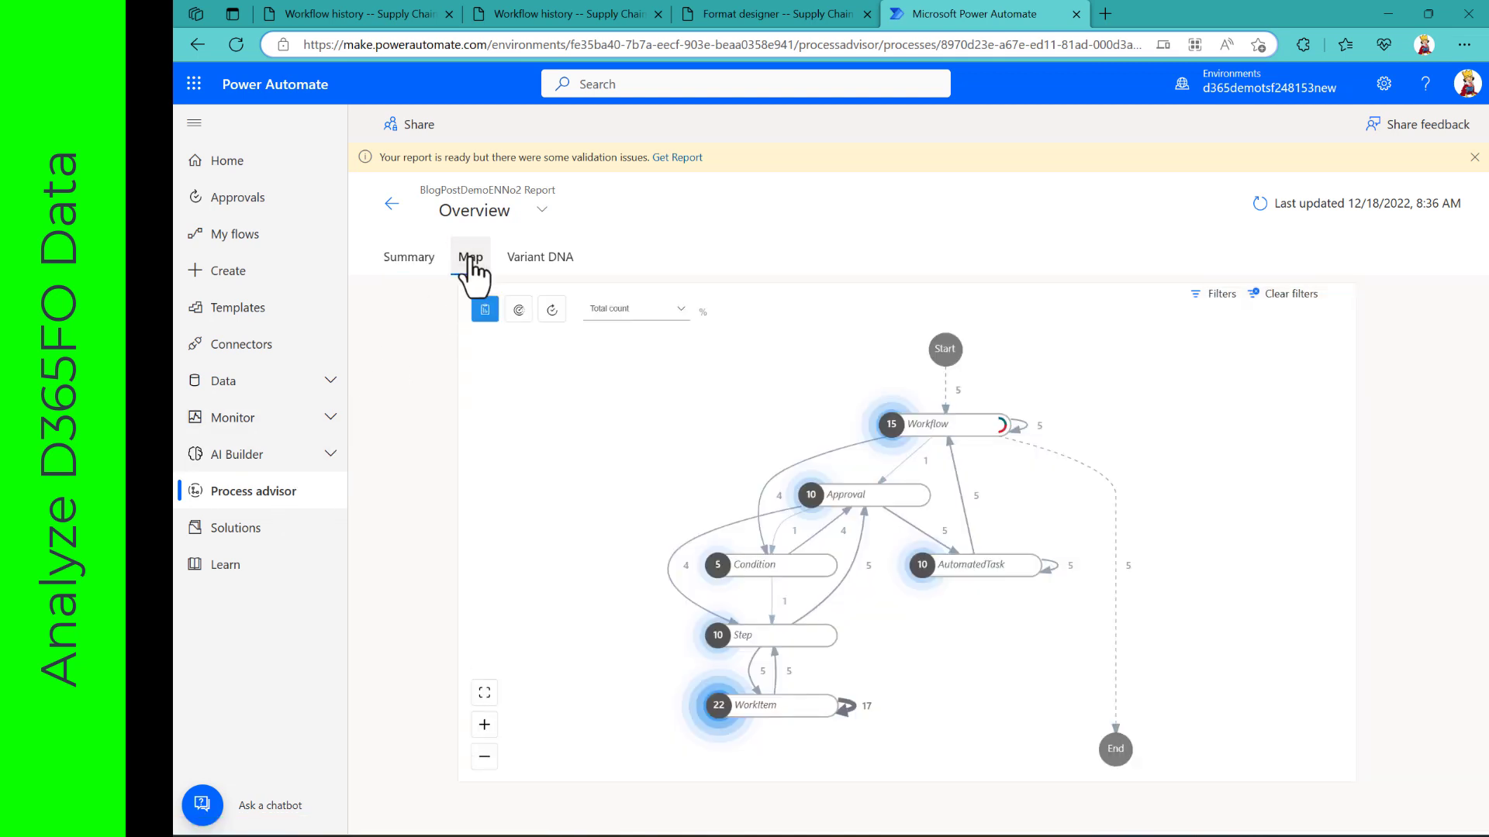
pyautogui.click(543, 261)
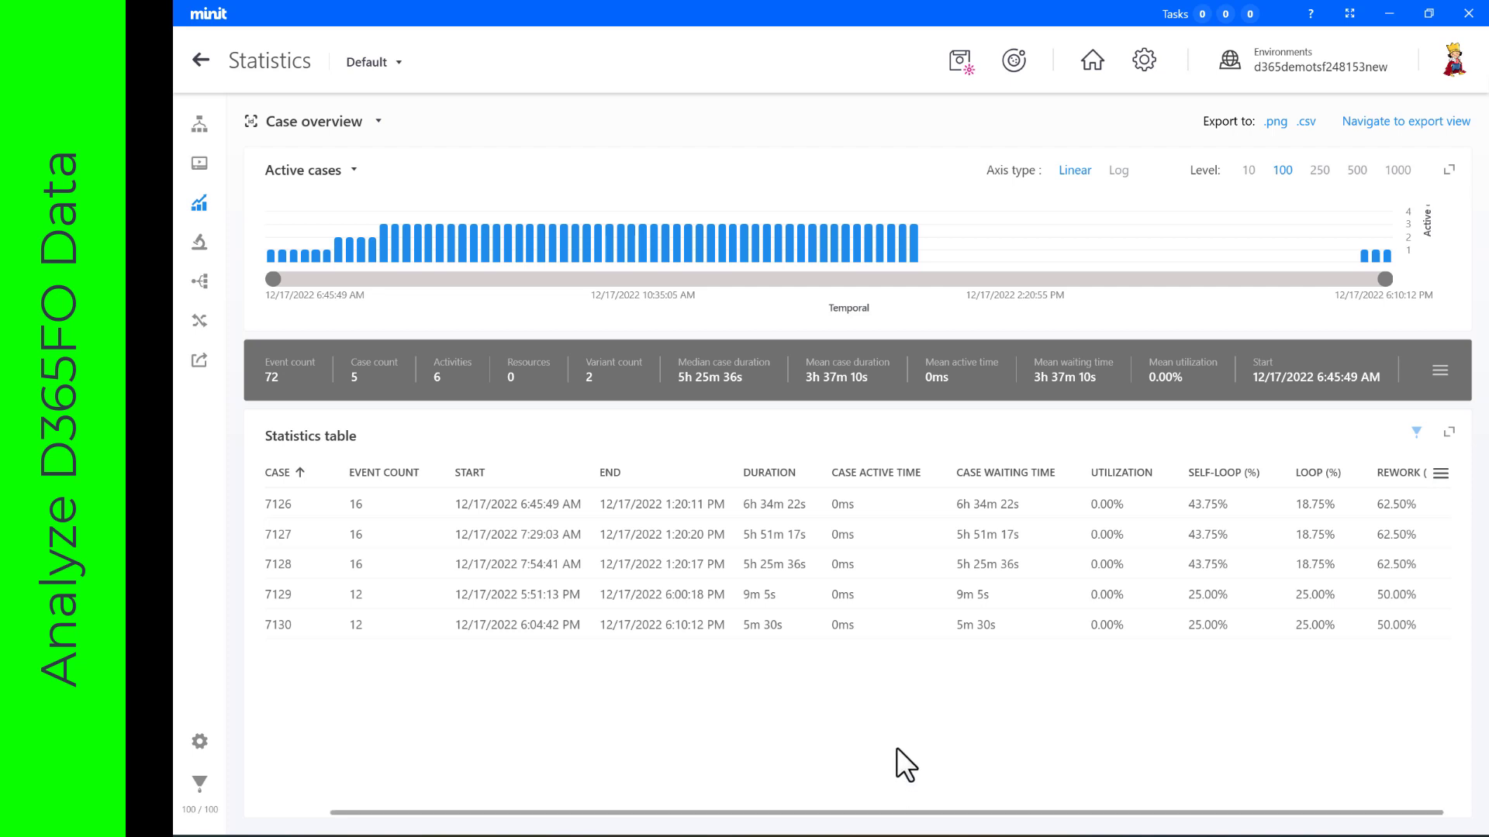
# Step: Back in Minit, leave the current view discarding its unsaved changes, and open the Default view of BlogPostDemoENNo2
pyautogui.click(199, 55)
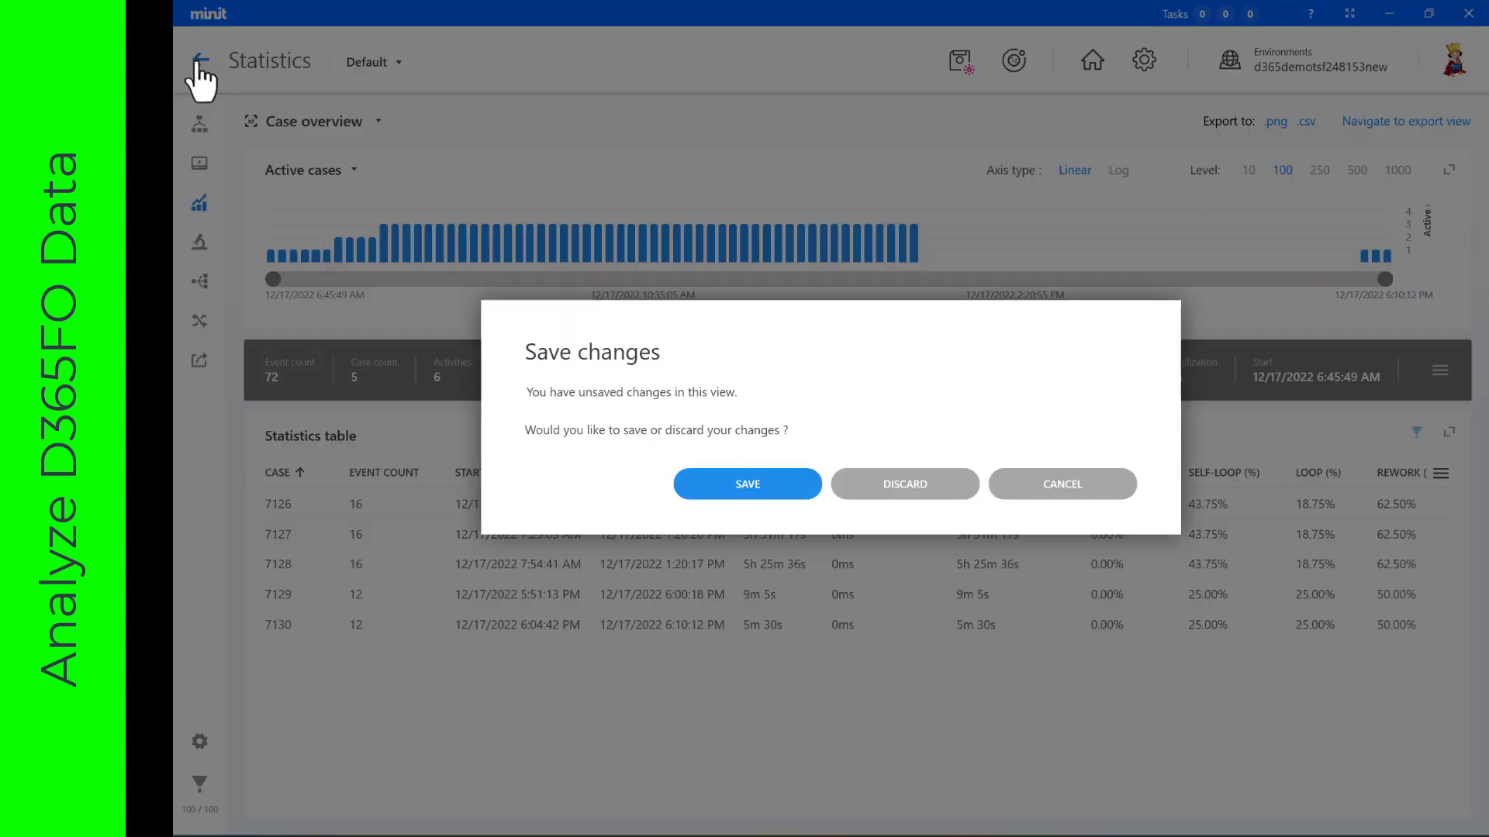
pyautogui.click(884, 490)
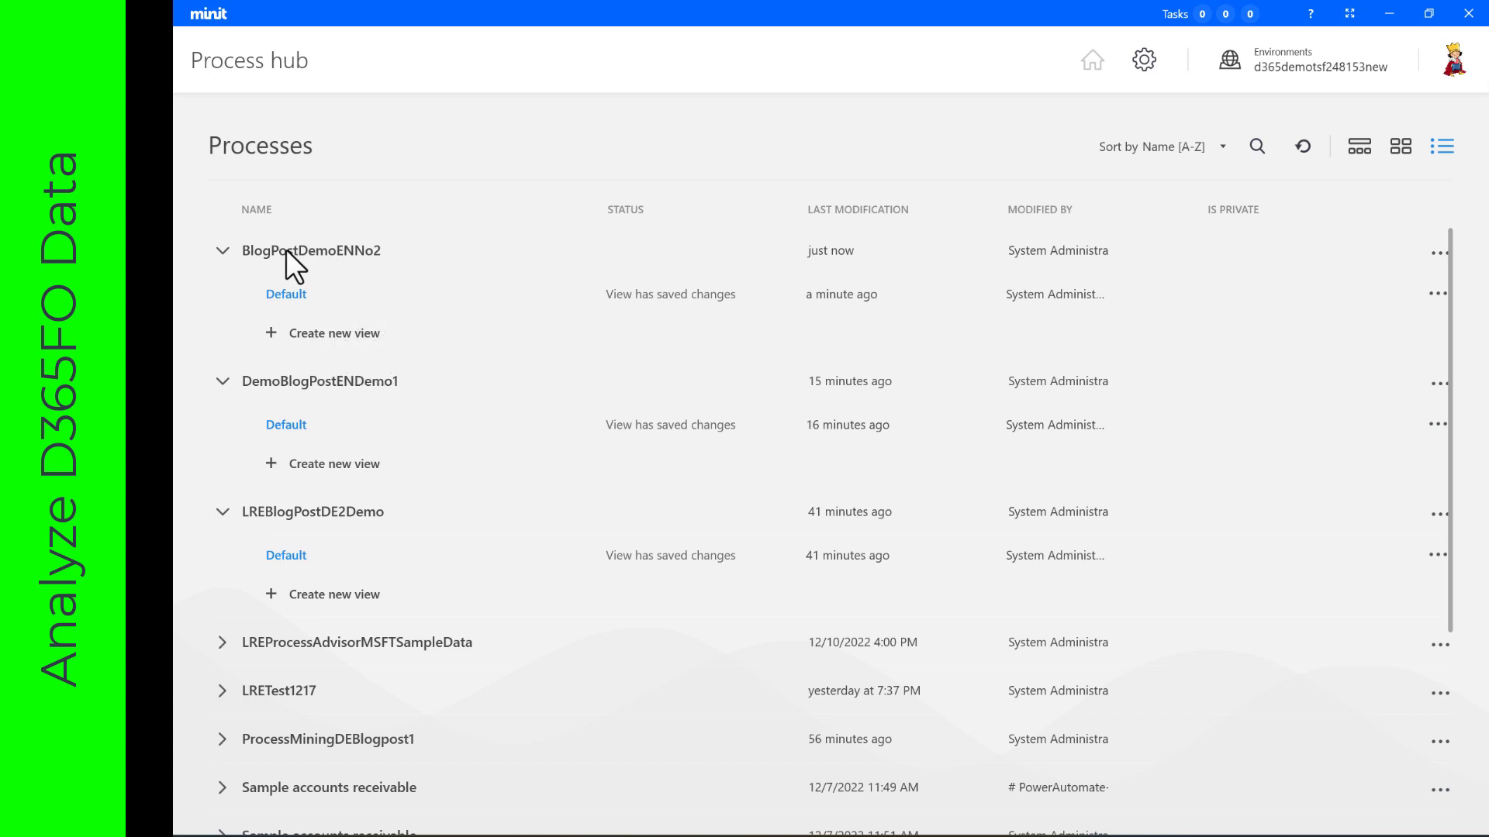
pyautogui.click(285, 294)
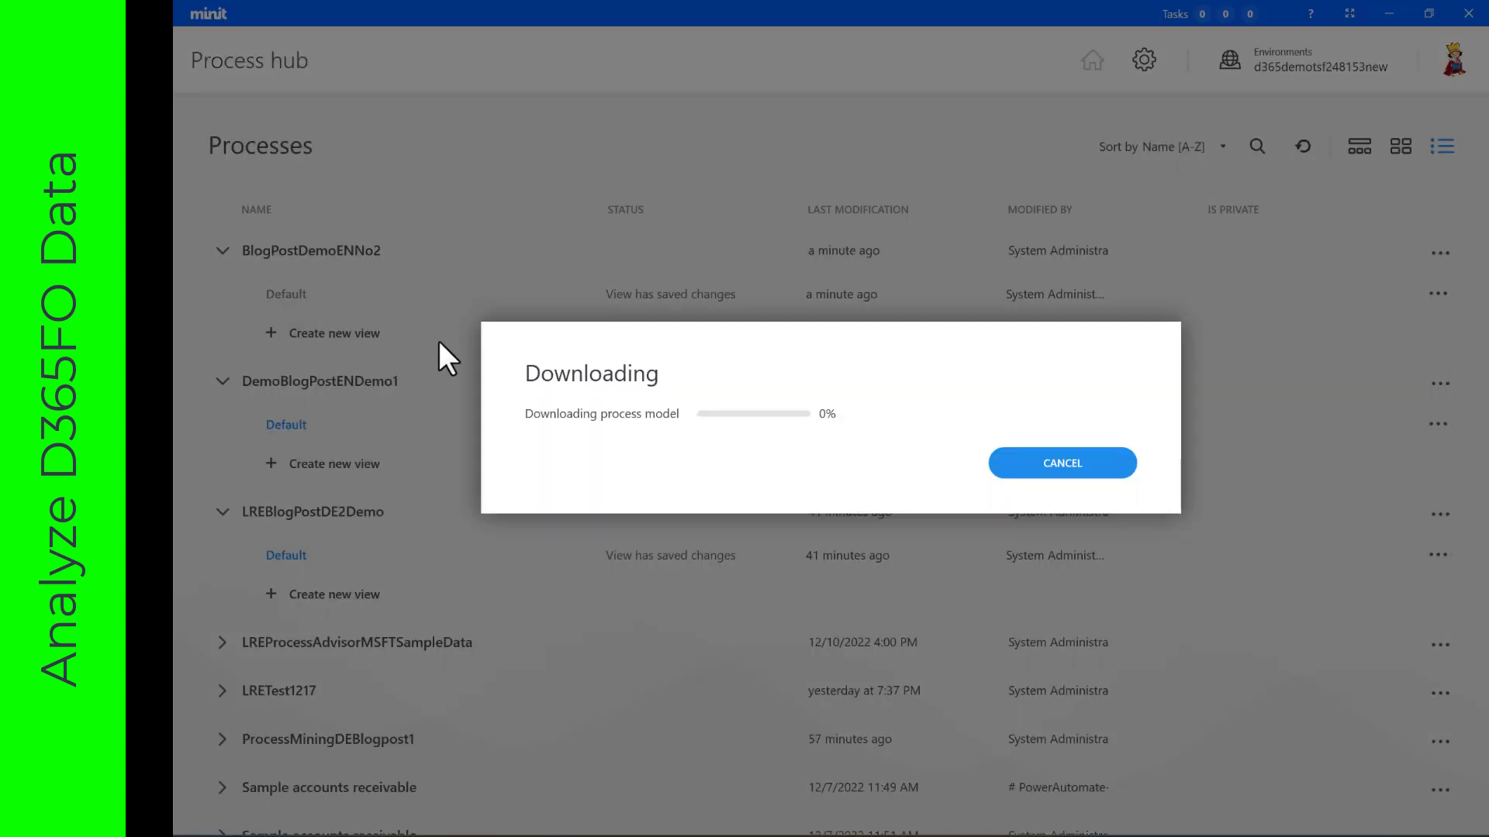